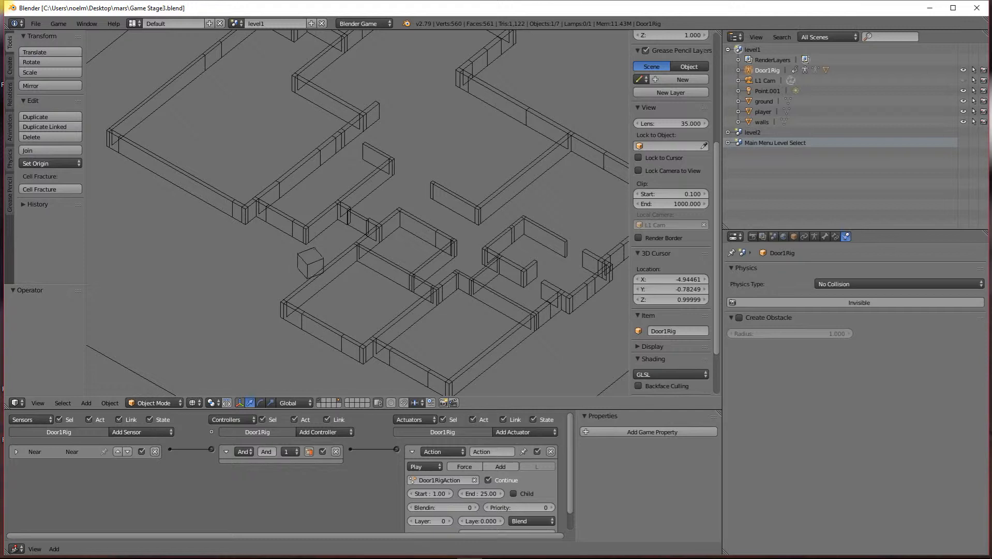
Step: Walk the player cube forward through the door in the running game and stop the game
key("w")
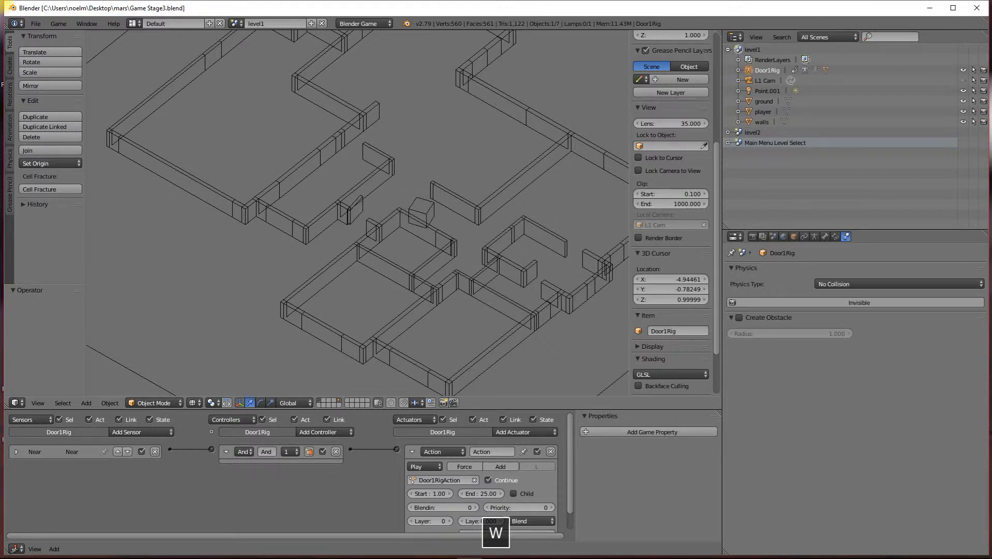
key("Escape")
Step: Select the player cube, maximize its logic bricks and expand the Motion actuator's settings
scroll(333, 192, "down", 2)
middle_click_drag(350, 251, 385, 210, "shift")
scroll(315, 217, "up", 3)
right_click(348, 189)
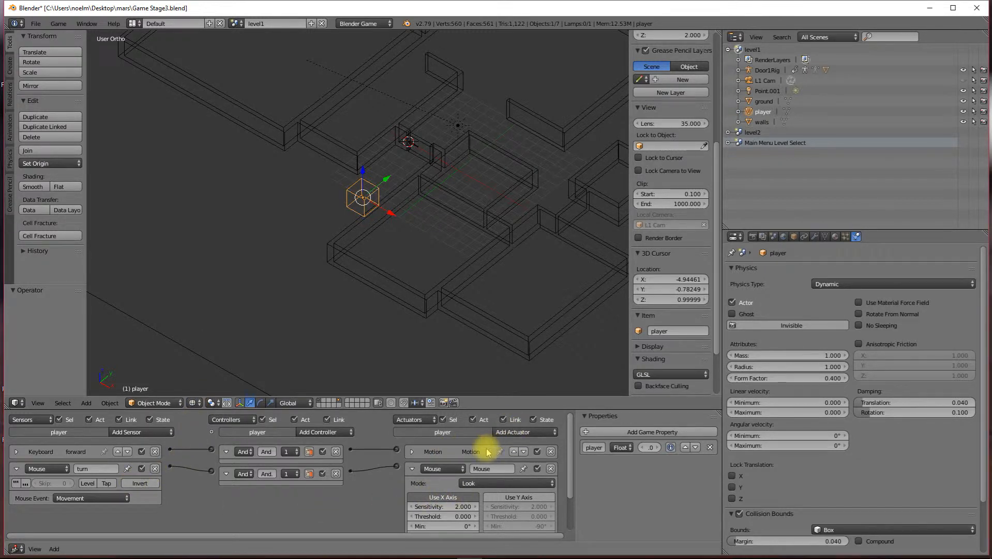
key("ctrl+Up")
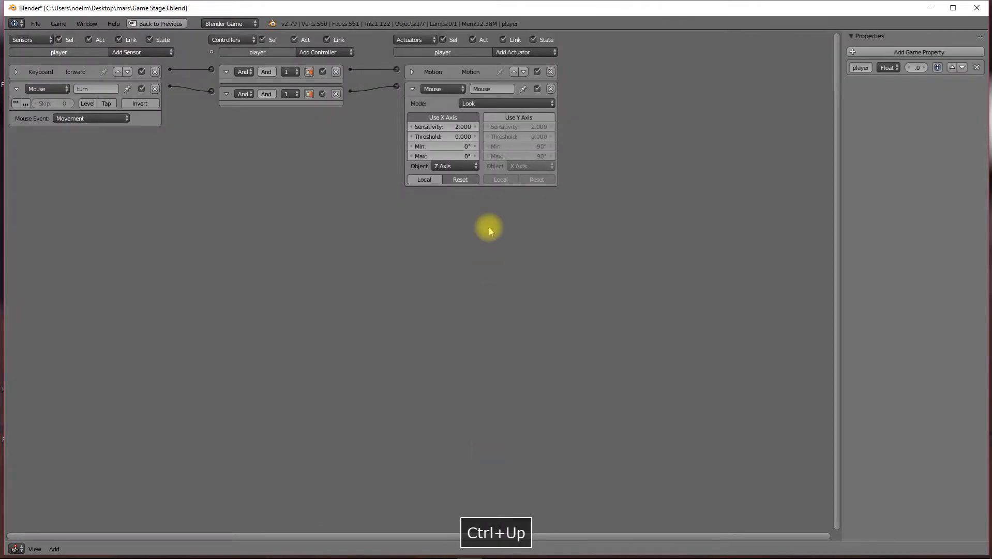
scroll(490, 232, "up", 2)
left_click(519, 83)
Step: Set the Y location value of the player's Motion actuator to 0.10
left_click_drag(626, 126, 611, 123)
left_click(623, 120)
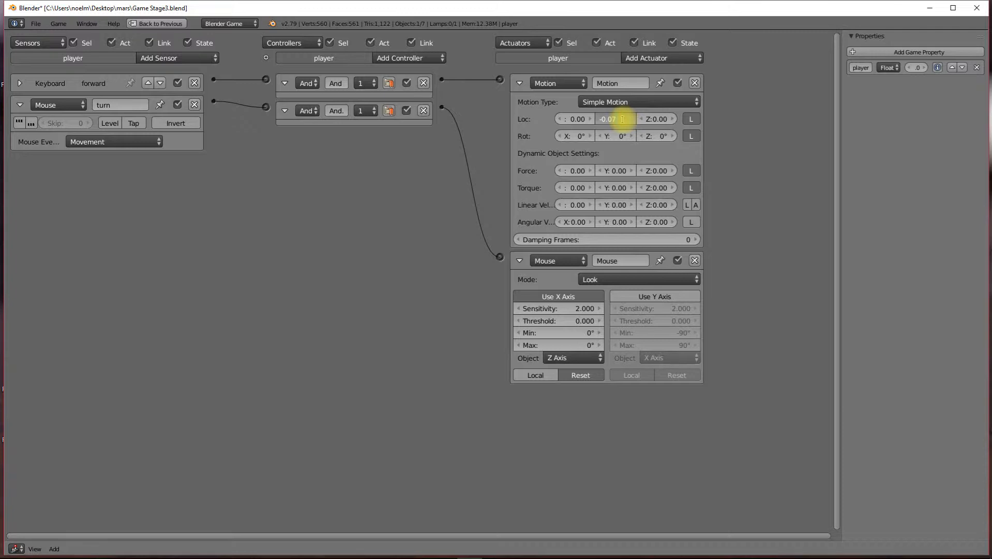
type("1")
key("Return")
left_click(617, 119)
type(".")
key("Return")
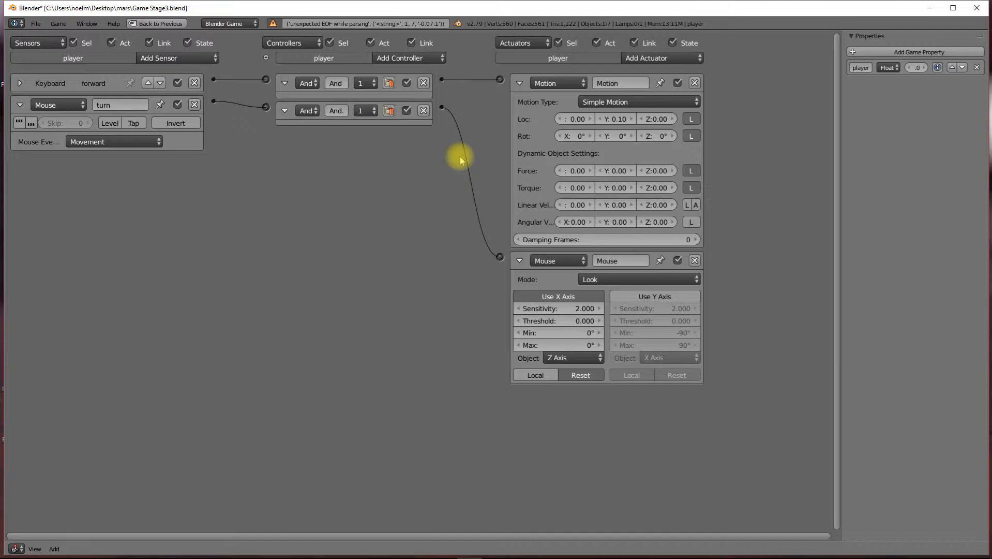
Step: Restore the full layout, run the game, walk the player forward through the door and stop the game
key("ctrl+Up")
key("p")
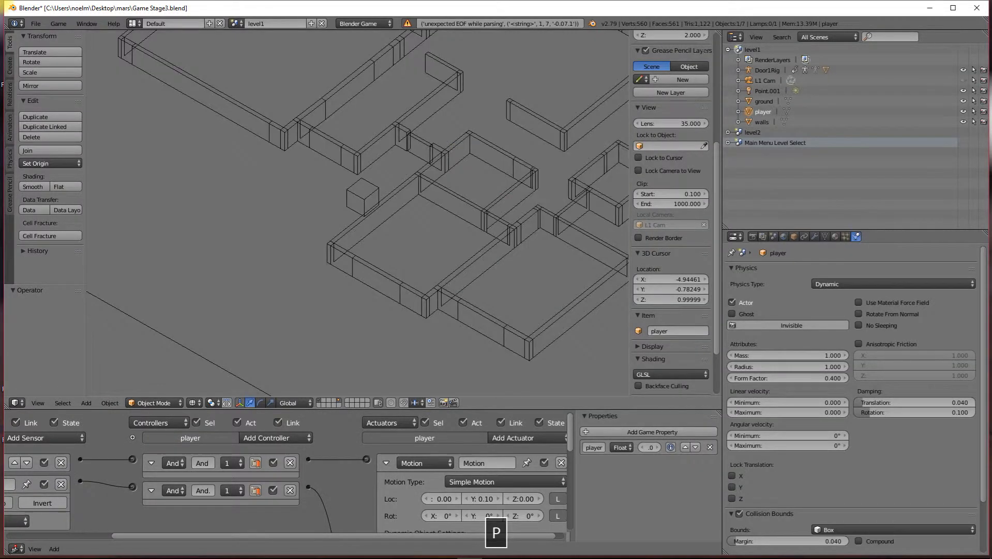
key("w")
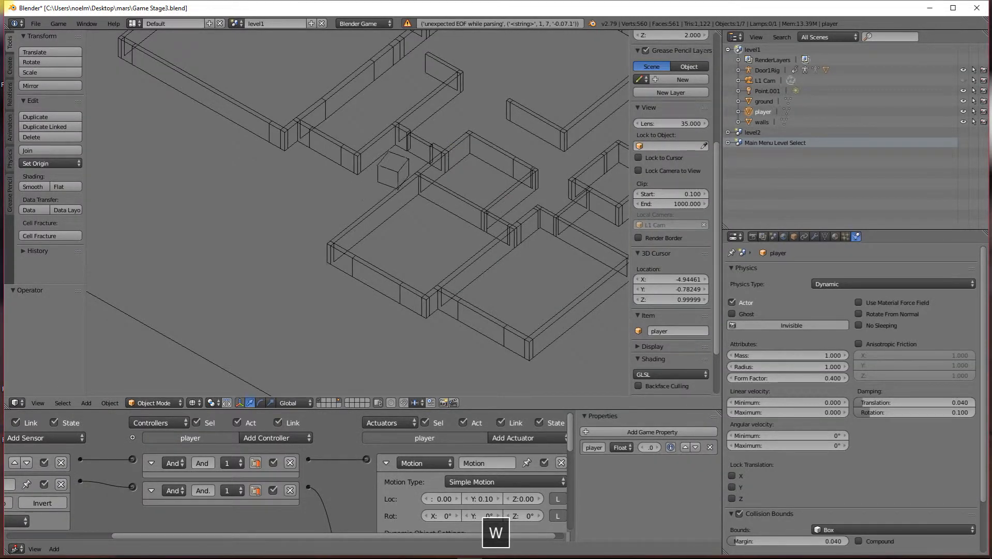
key("w")
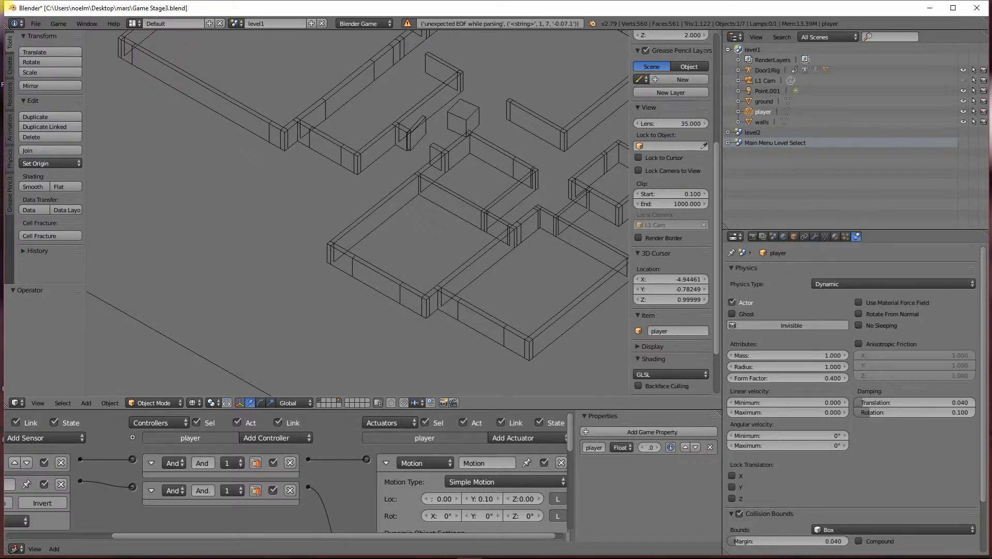
key("Escape")
Step: Add a Plain Axes empty in the level's upper-left room at about X -17.84, Y 21.31 in top view
scroll(445, 231, "down", 4)
middle_click_drag(428, 202, 505, 170)
middle_click_drag(532, 294, 537, 329, "shift")
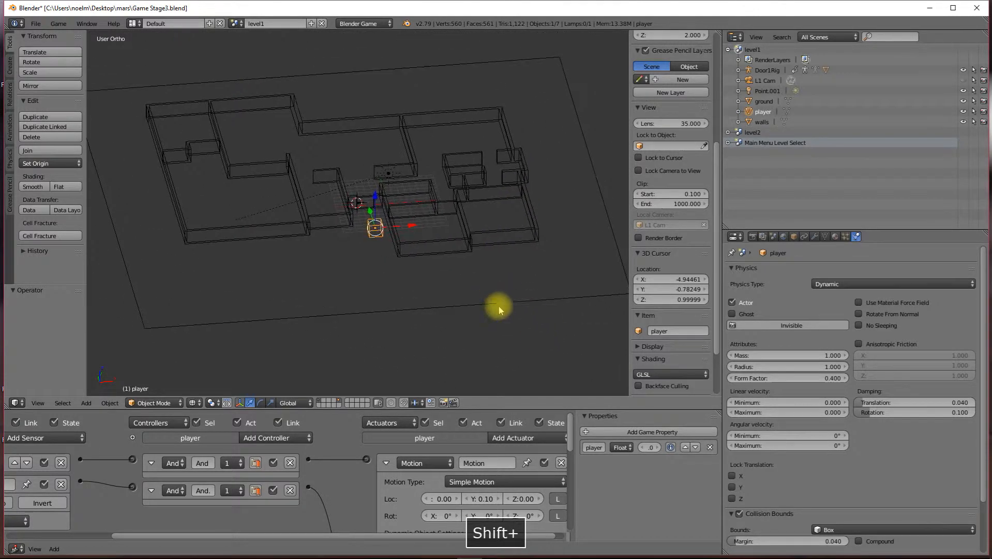
middle_click_drag(334, 153, 356, 223, "shift")
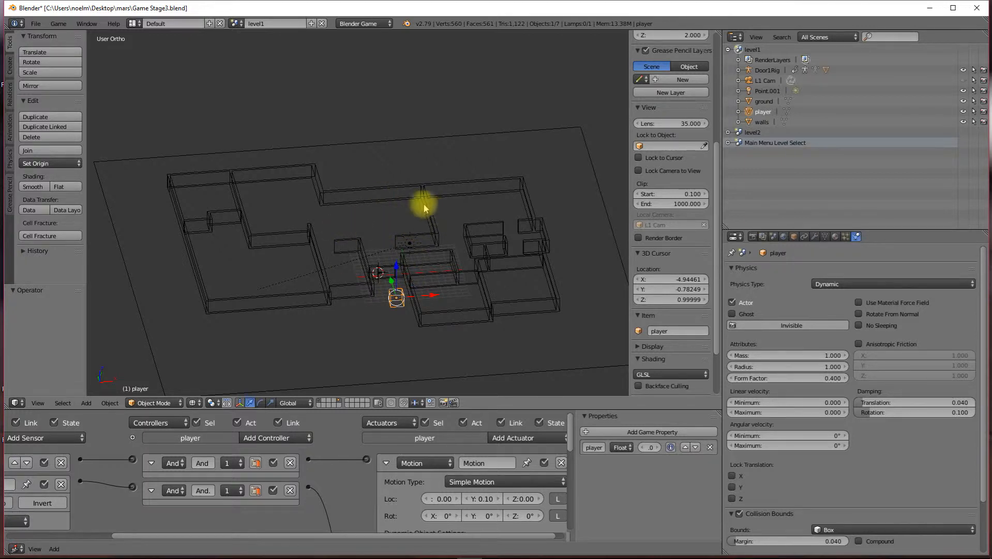
middle_click_drag(416, 204, 393, 270)
middle_click_drag(406, 203, 427, 313, "shift")
key("KP_7")
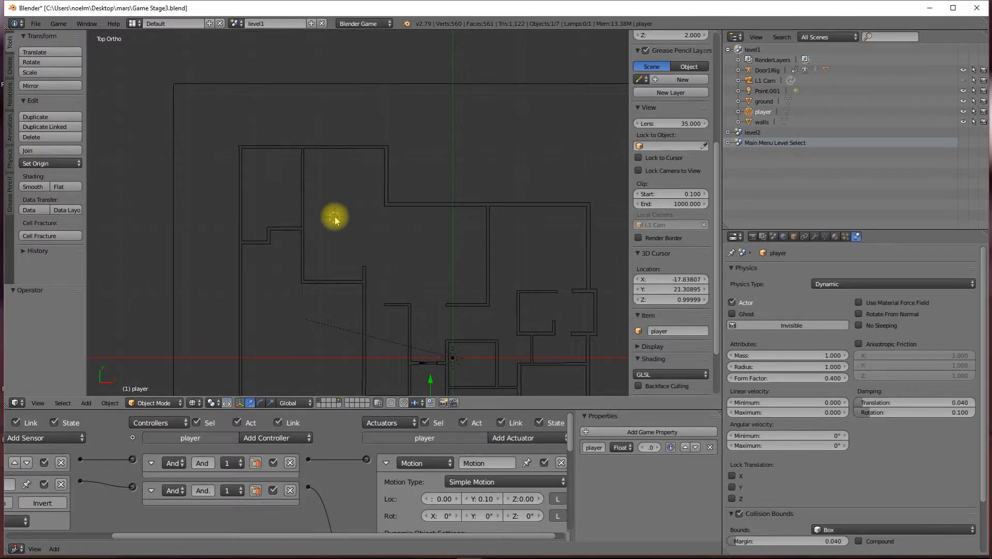
key("shift+a")
mouse_move(336, 220)
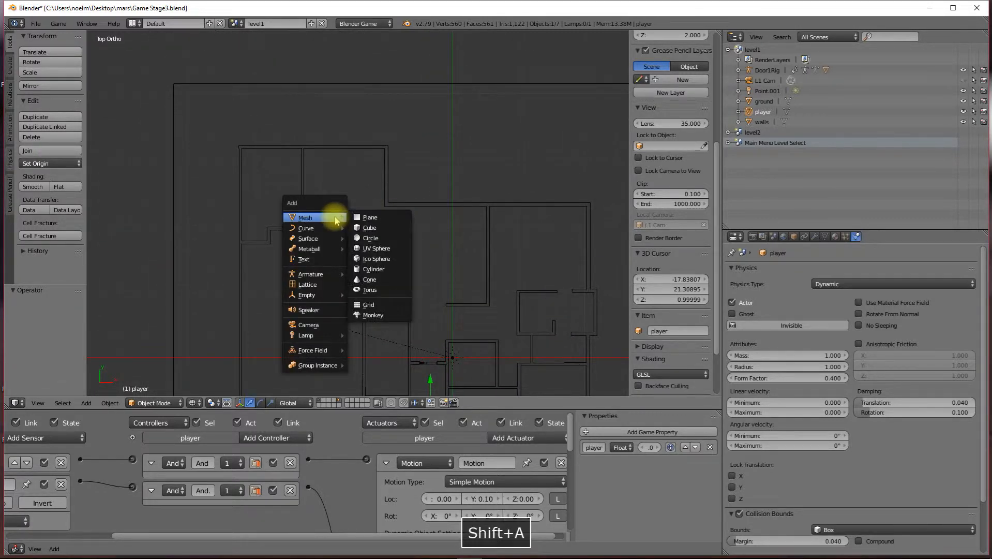
mouse_move(320, 298)
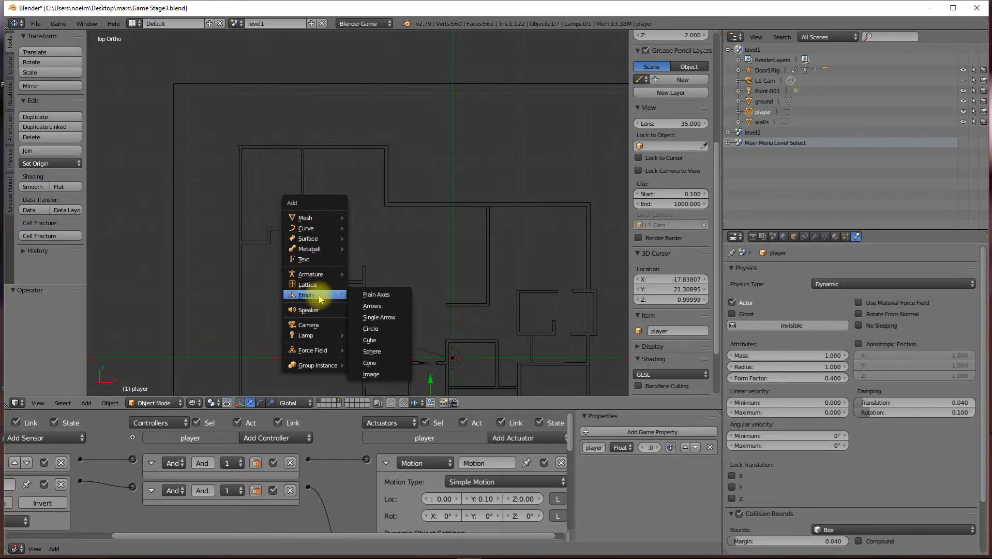
left_click(360, 294)
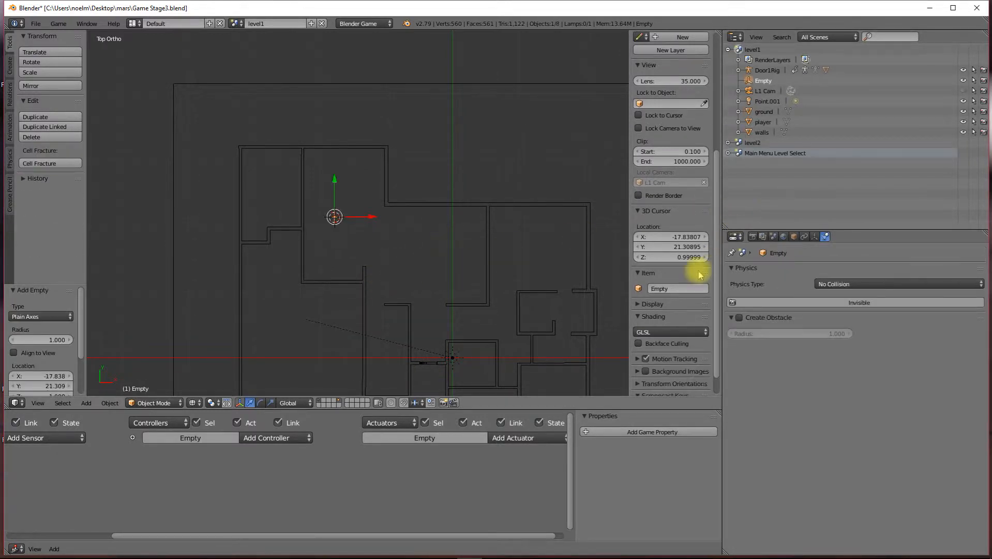
Step: Rename the new empty as T1
left_click(672, 289)
type("T1")
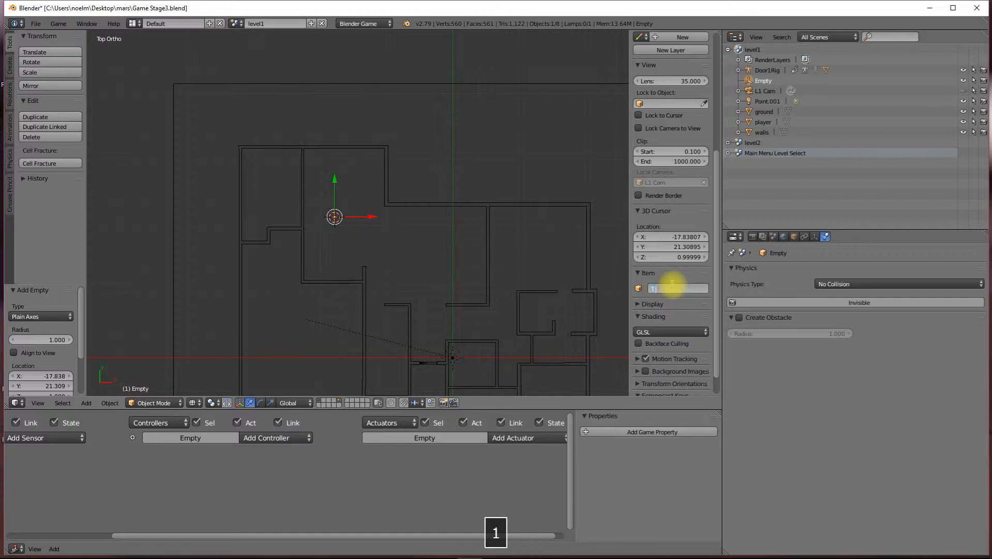
key("Return")
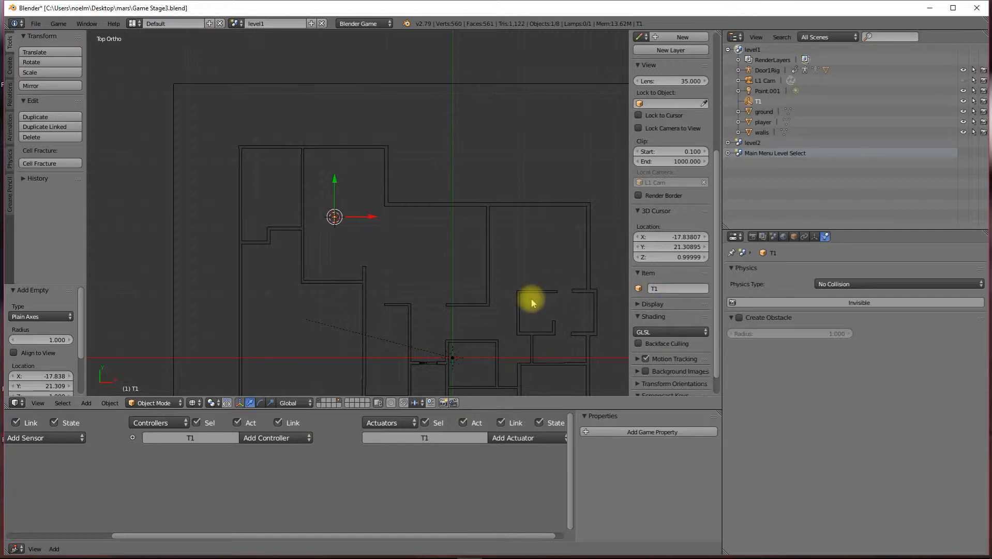
Step: Duplicate empty T1, offset the copy about 18.4 in X and -4.2 in Y, and name it T2
key("shift+d")
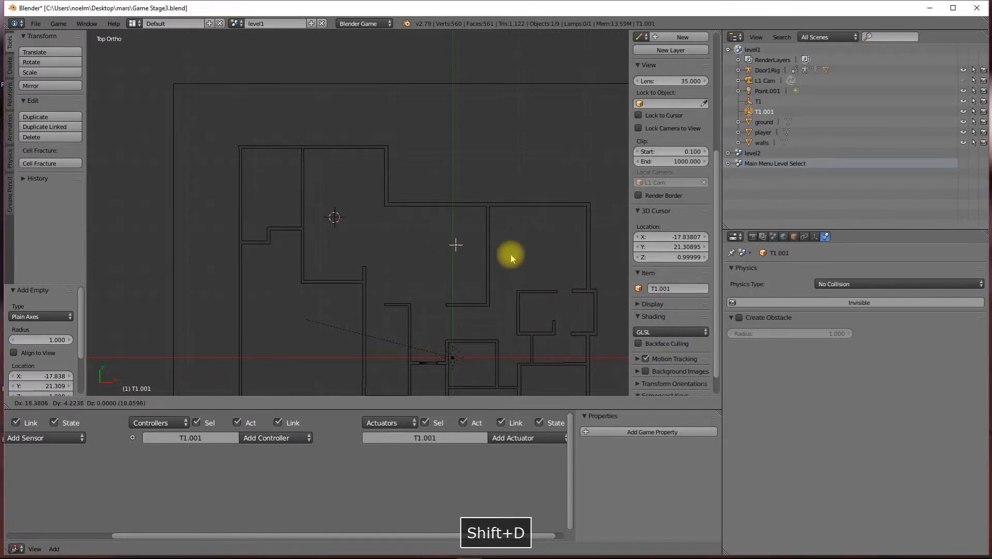
left_click(511, 254)
left_click(676, 291)
type("T2")
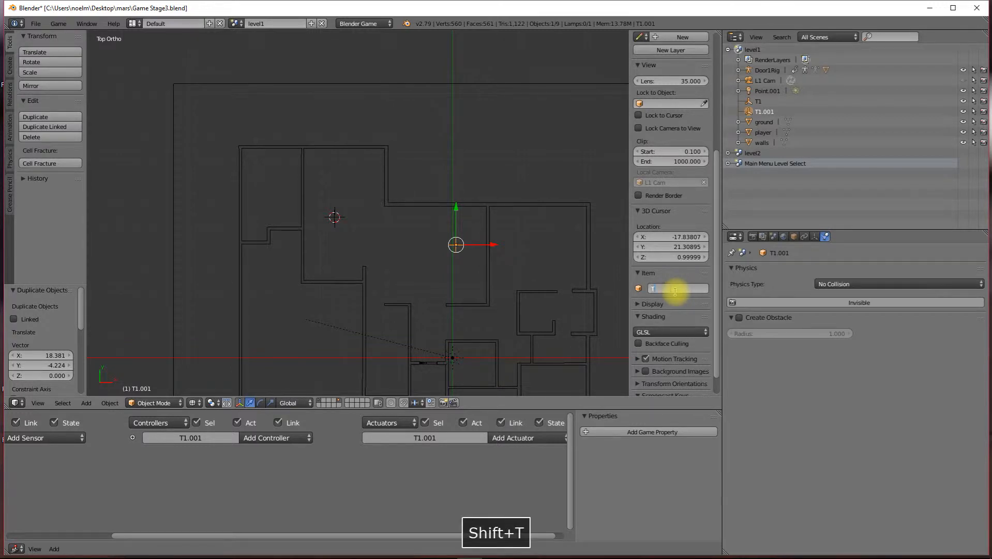
key("Return")
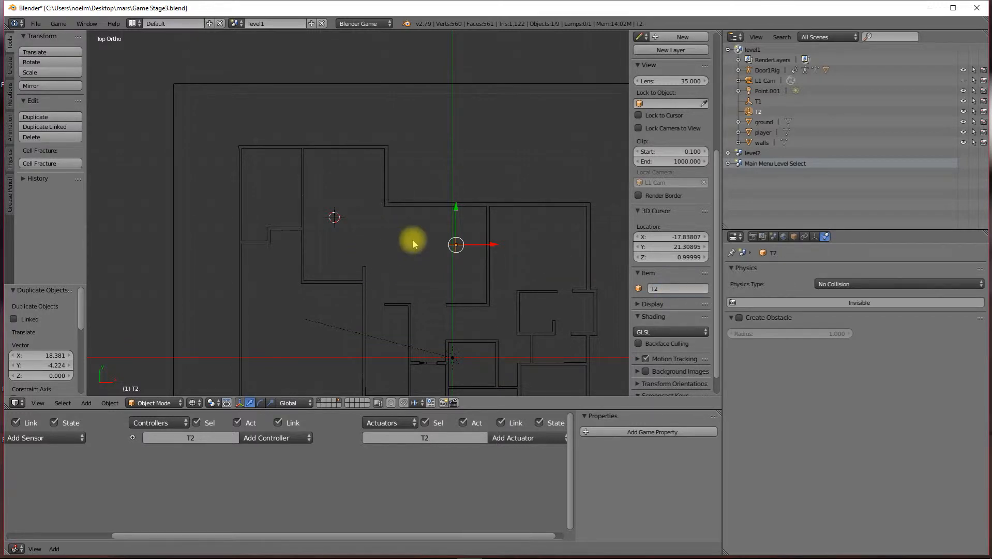
Step: Add a cube between the T1 and T2 empties at about X -9.55, Y 17.32 and name it NPC
left_click(390, 243)
key("shift+a")
mouse_move(390, 247)
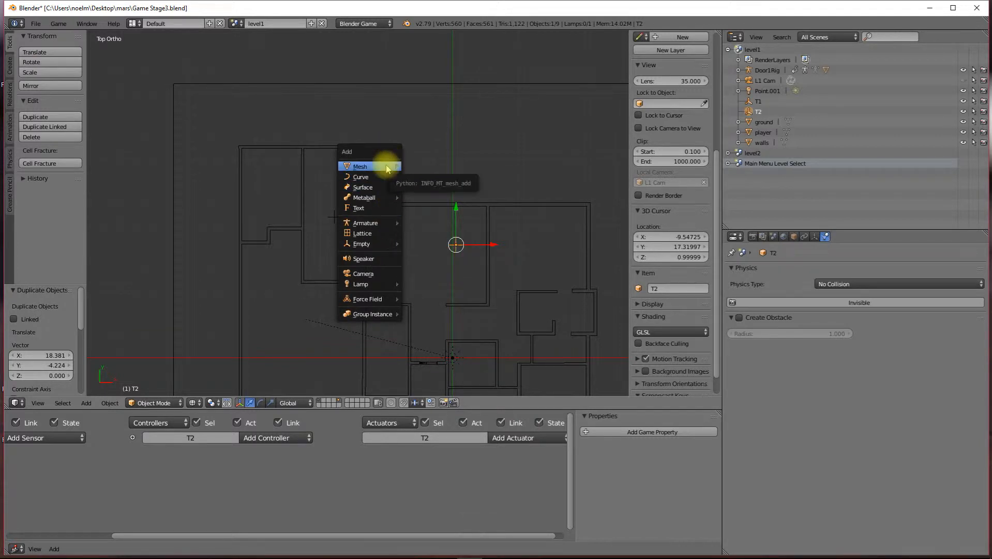
mouse_move(389, 161)
left_click(423, 177)
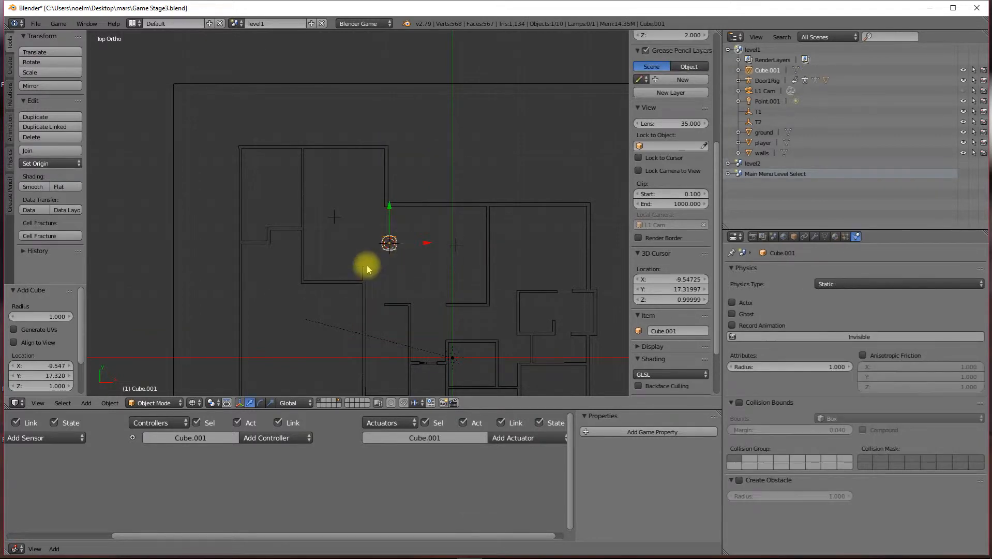
left_click(673, 331)
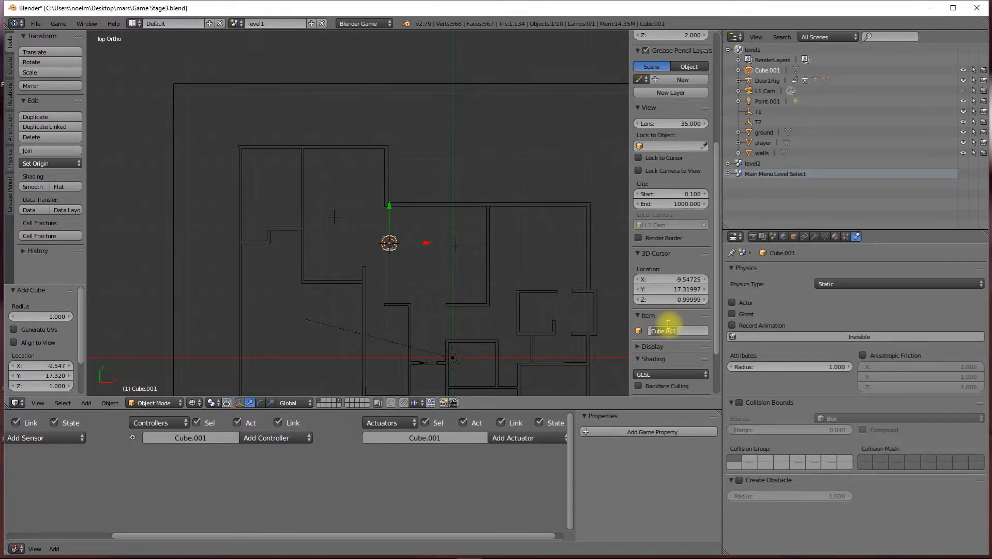
type("NPC")
key("Return")
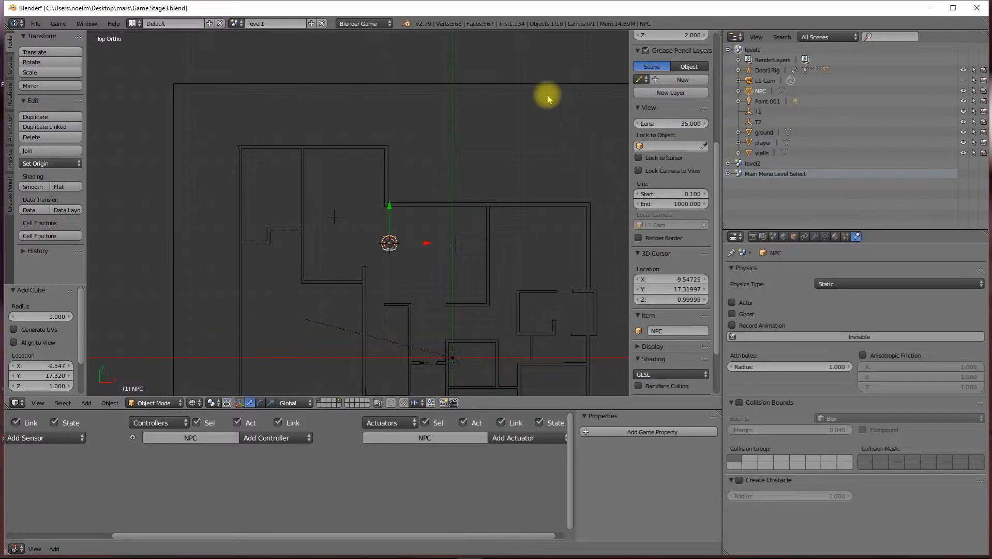
Step: Scale the NPC cube down uniformly to about 0.693
scroll(383, 267, "up", 4)
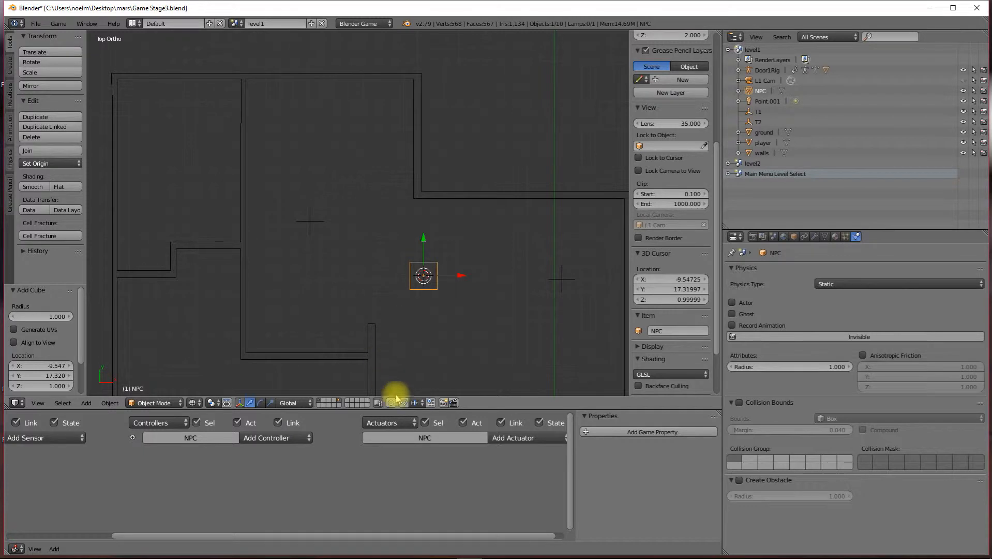
scroll(479, 332, "down", 5)
middle_click_drag(456, 331, 470, 282)
key("KP_7")
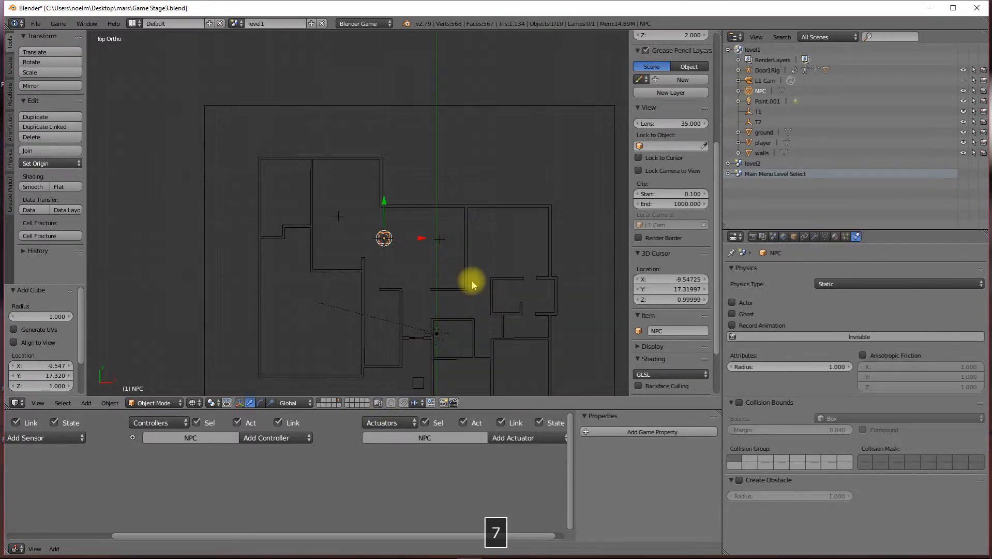
scroll(434, 270, "up", 4)
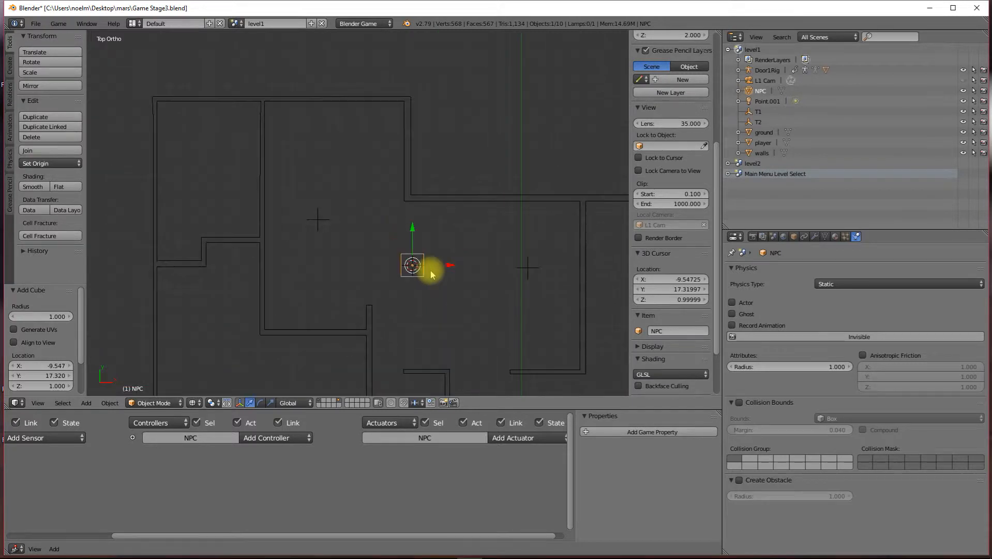
key("s")
left_click(435, 297)
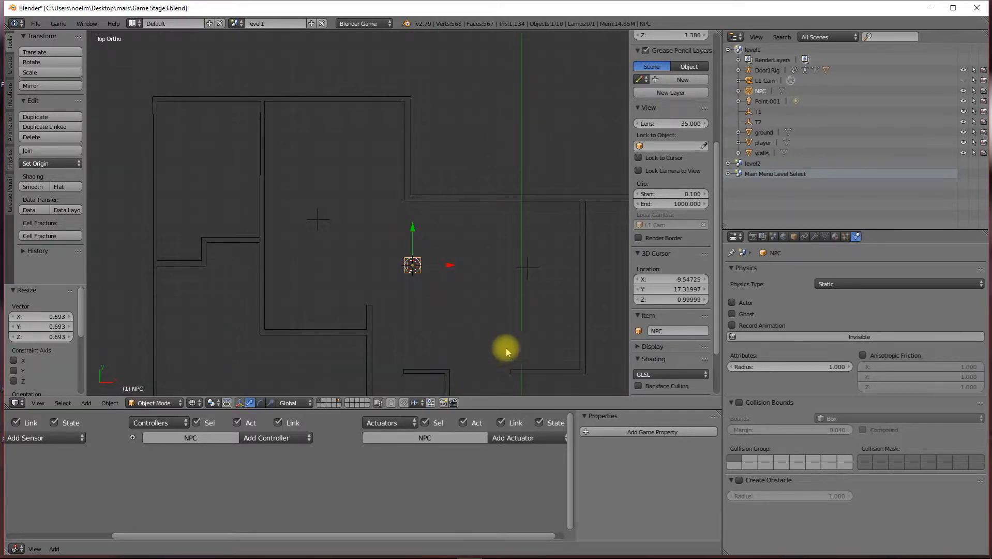
Step: Apply the scale transform to the NPC cube
scroll(453, 305, "up", 3)
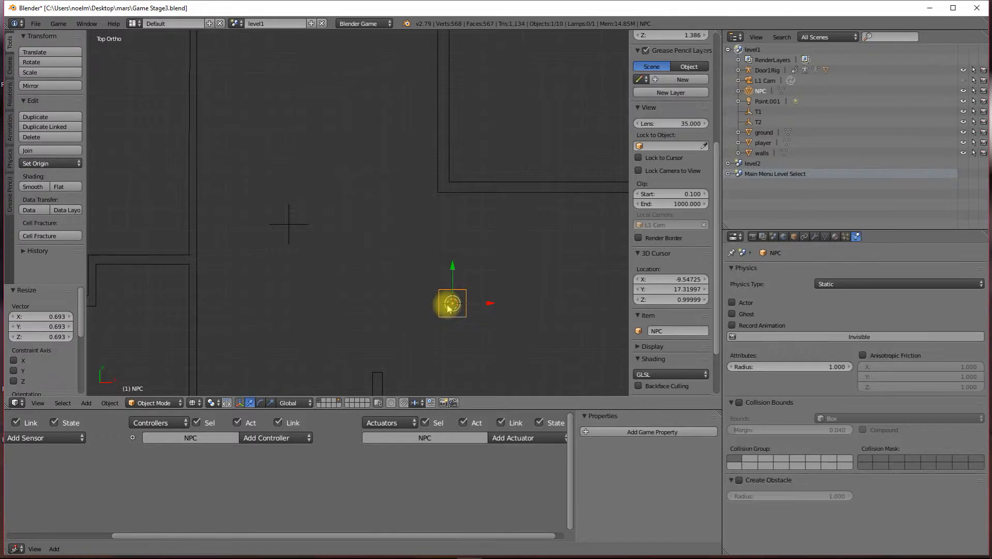
key("ctrl+a")
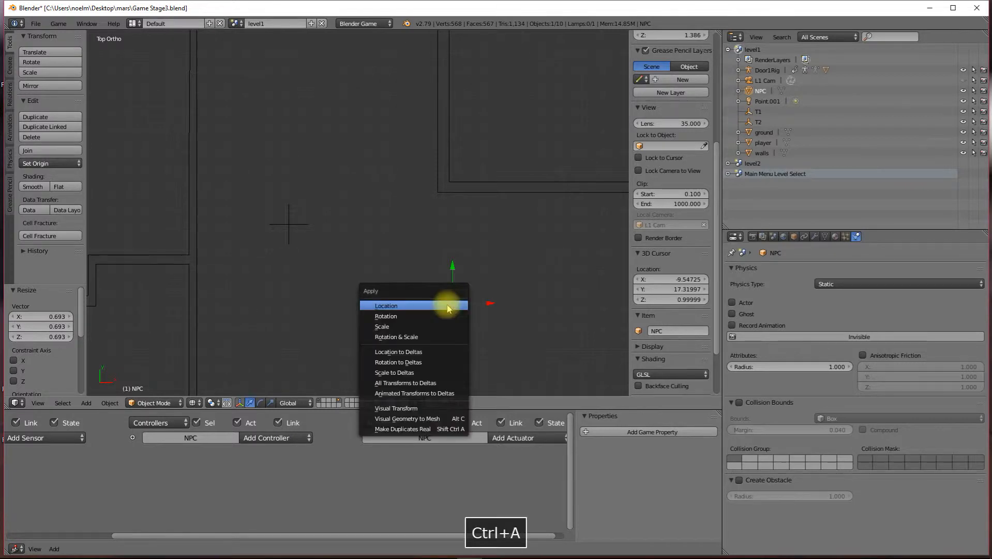
left_click(417, 326)
Step: Start the Screencast Keys display in the 3D view
scroll(654, 360, "down", 3)
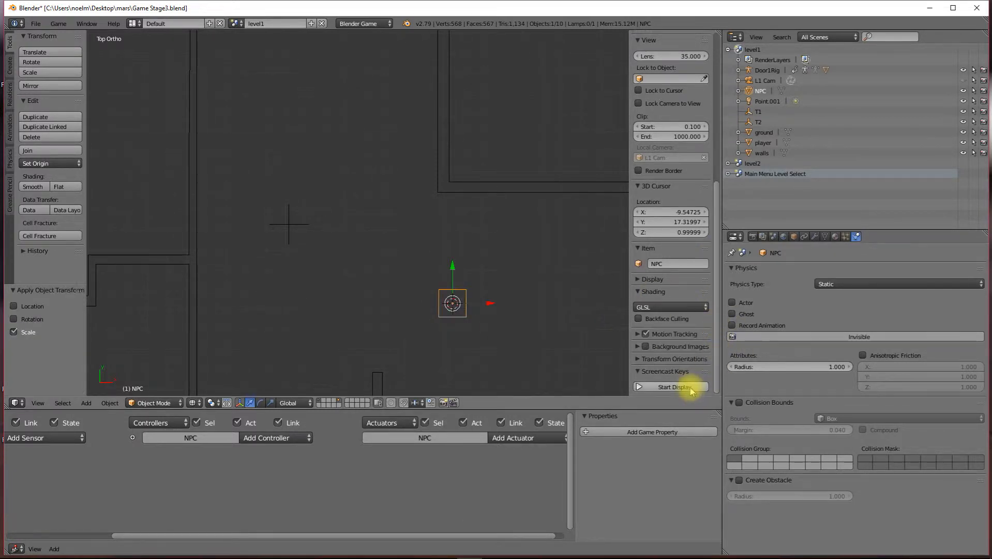
left_click(673, 387)
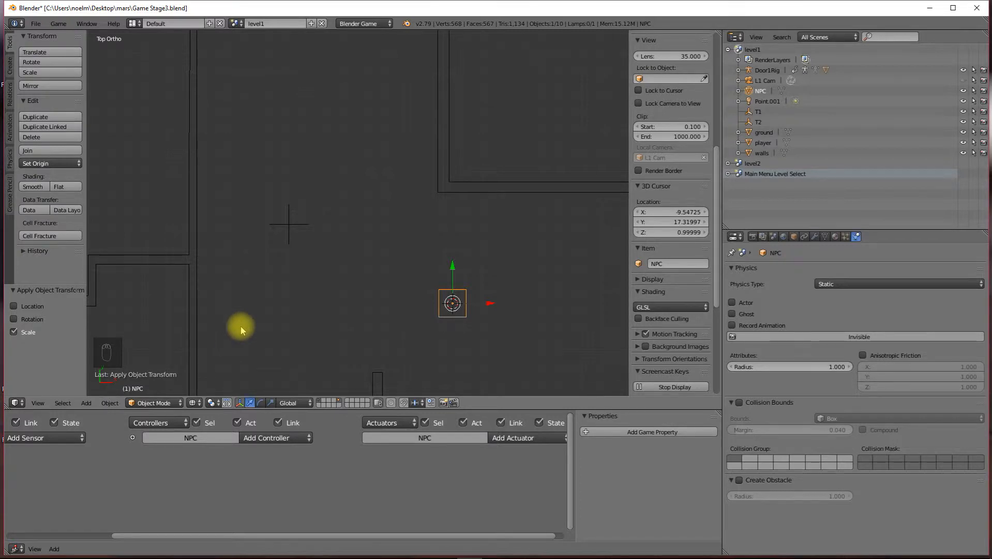
key("ctrl+a")
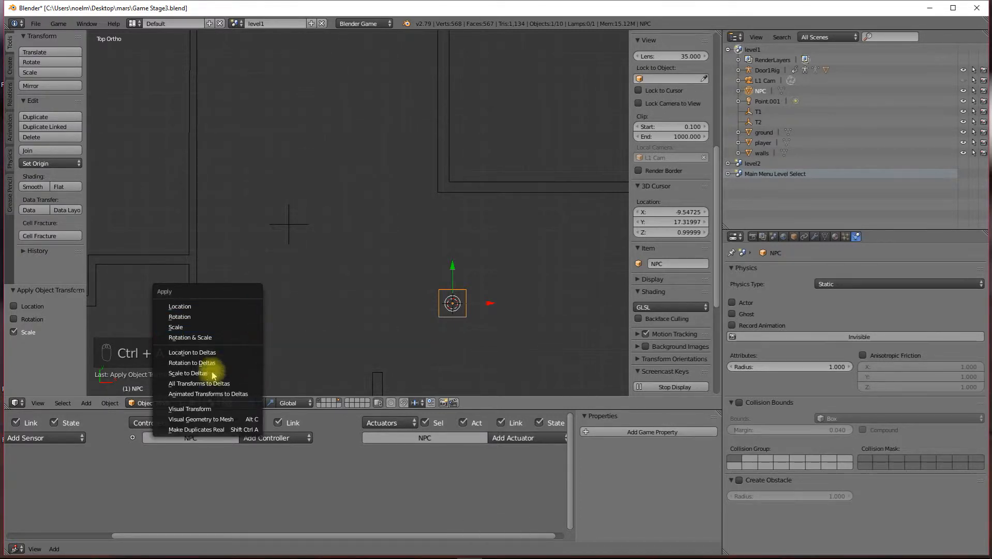
scroll(477, 283, "down", 2)
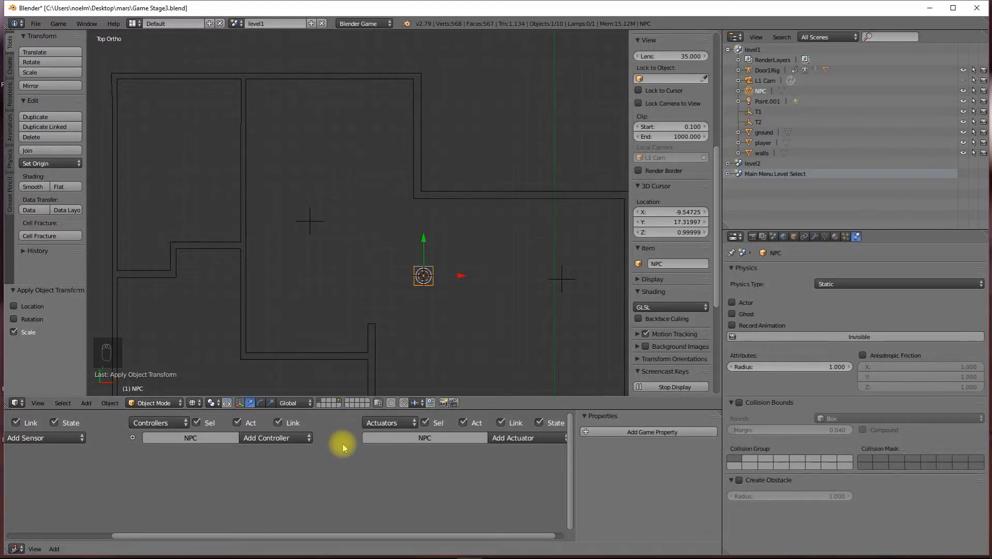
scroll(389, 306, "down", 1)
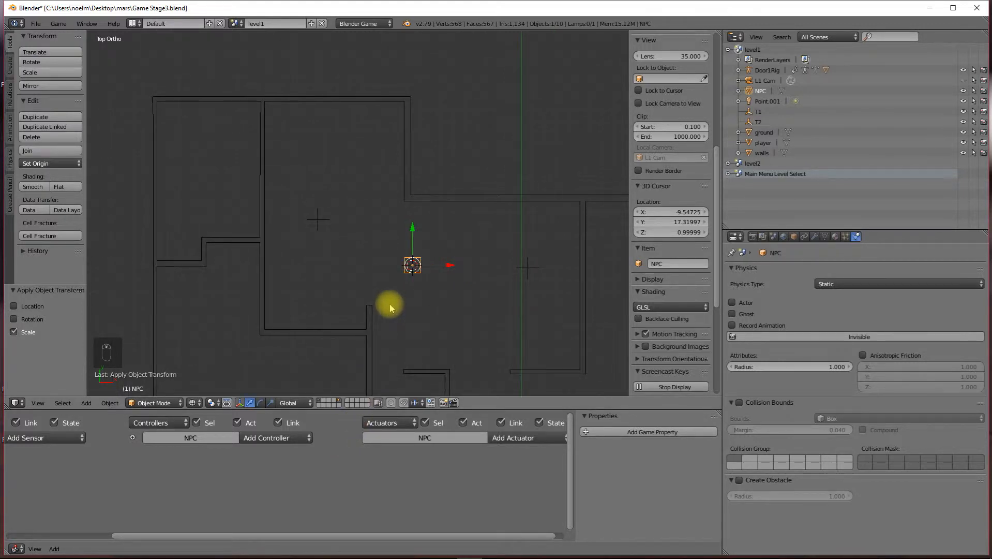
scroll(481, 197, "down", 3)
scroll(481, 197, "down", 1)
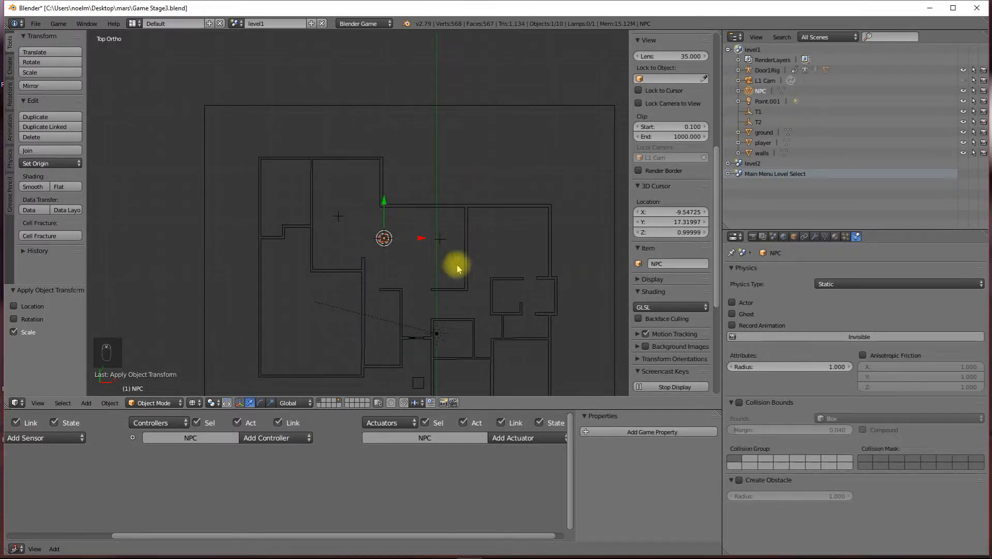
middle_click_drag(465, 278, 410, 193)
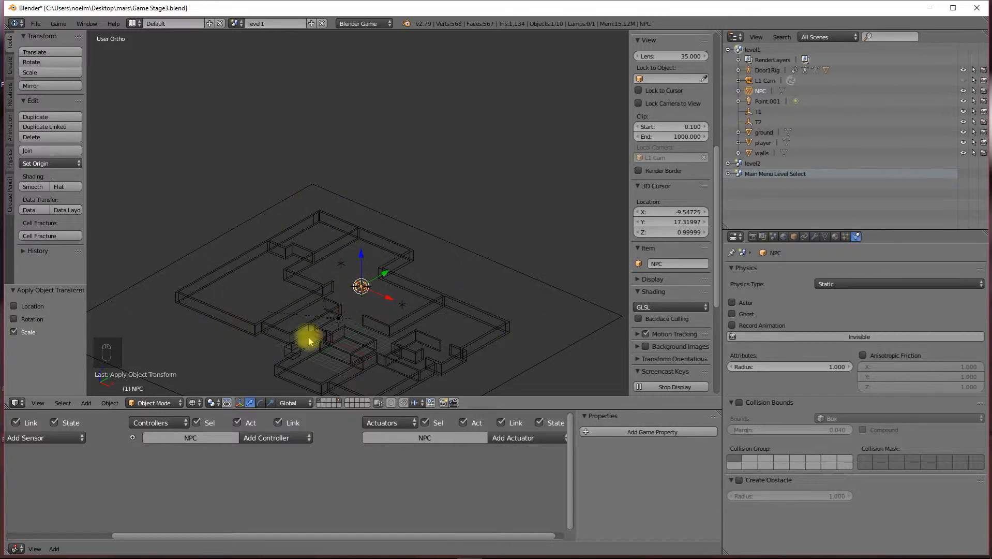
middle_click_drag(237, 288, 326, 332)
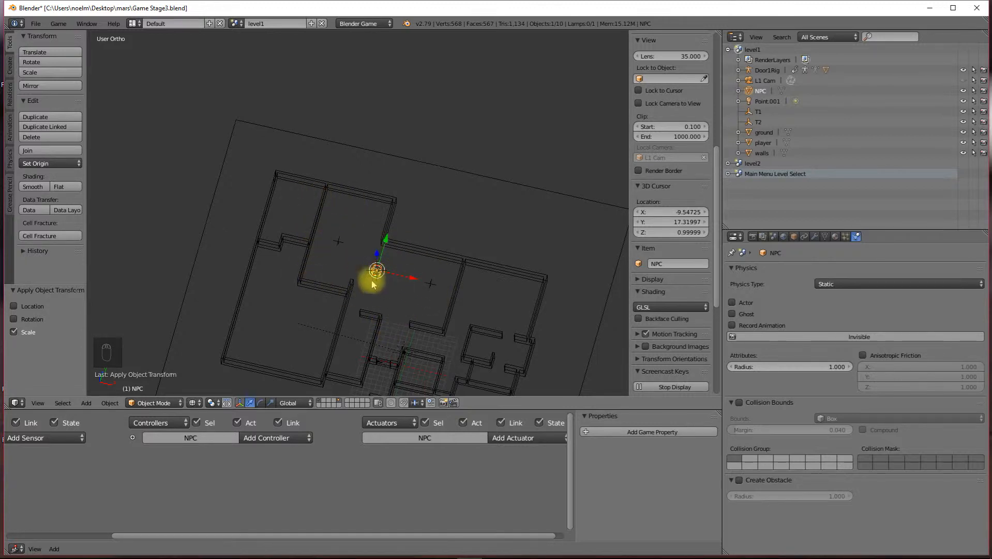
middle_click_drag(372, 277, 401, 261)
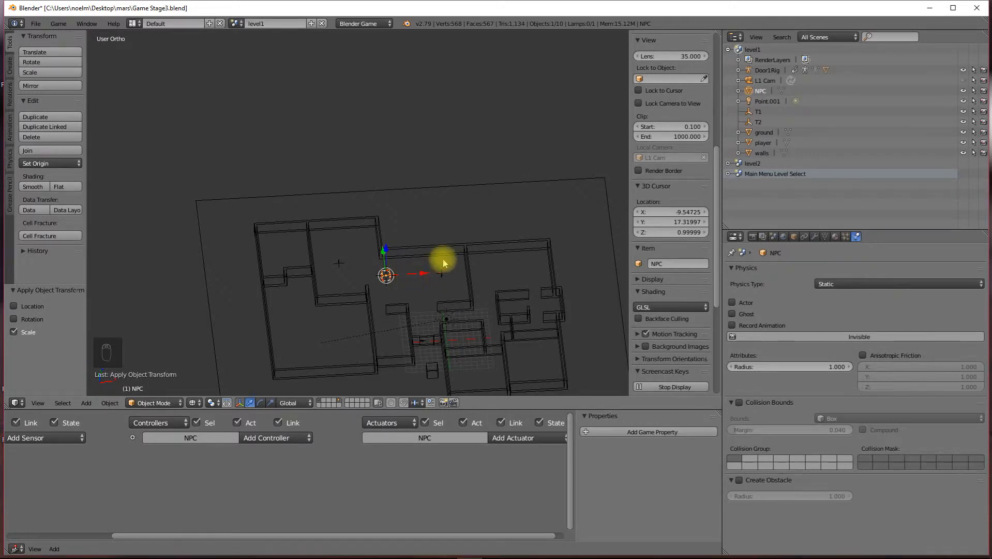
scroll(384, 302, "up", 2)
middle_click_drag(383, 302, 412, 285, "shift")
Step: Compare the walls mesh in Edit Mode with the background floor plan from the top, and hide the plan again
right_click(390, 240)
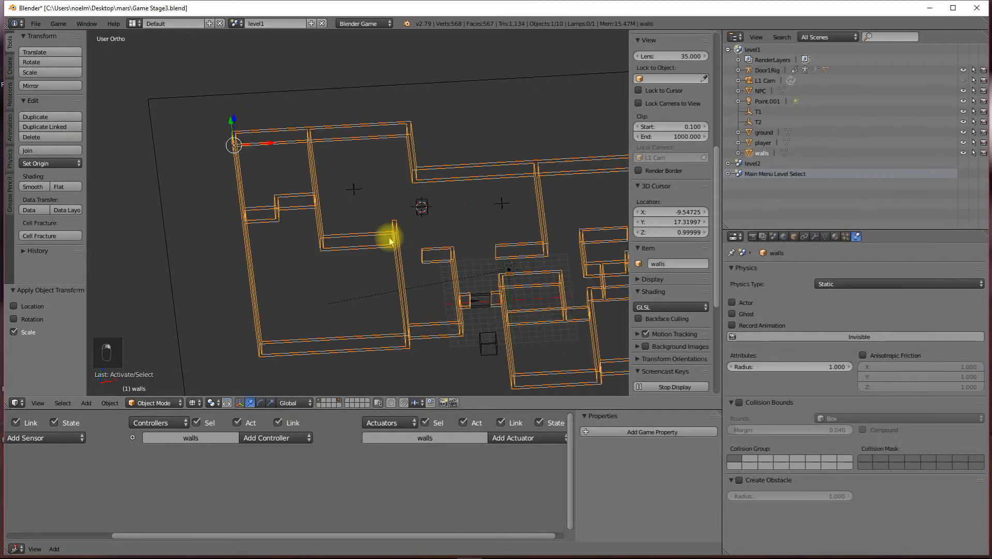
key("Tab")
scroll(371, 278, "up", 2)
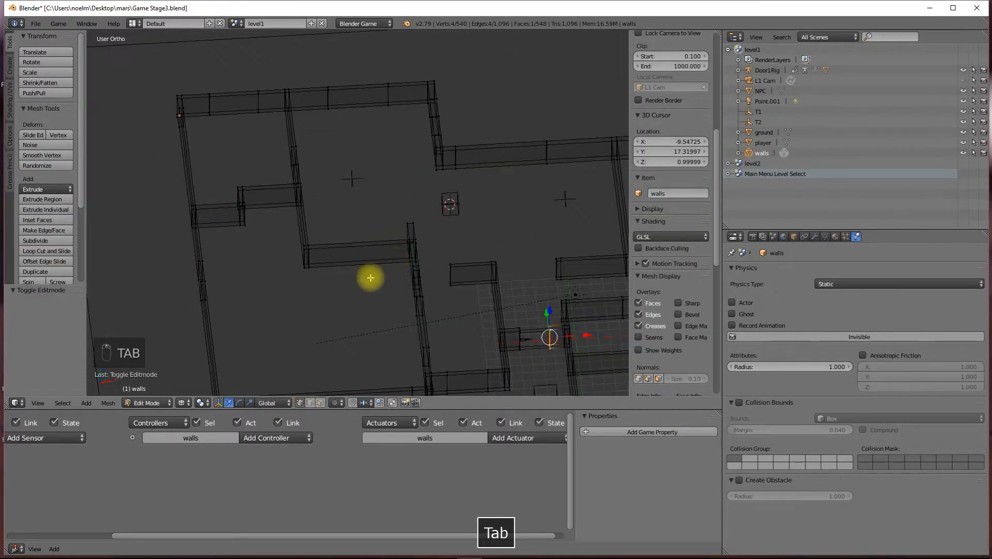
key("KP_7")
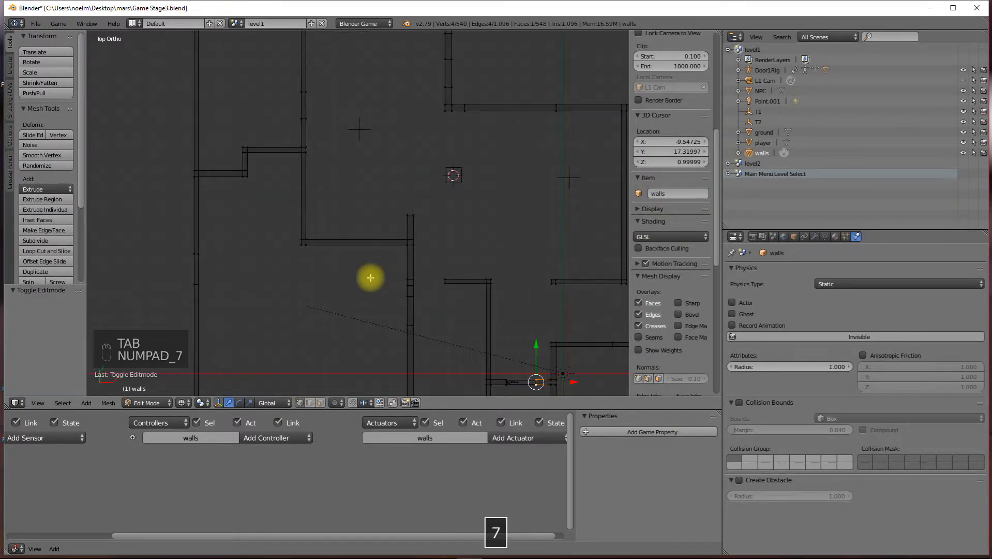
scroll(674, 282, "down", 5)
scroll(674, 282, "down", 10)
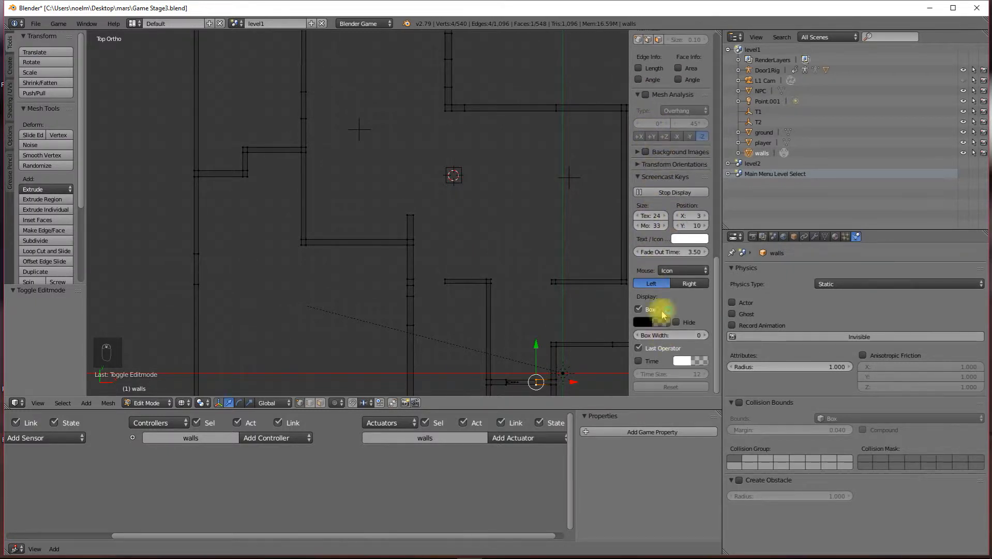
left_click(645, 152)
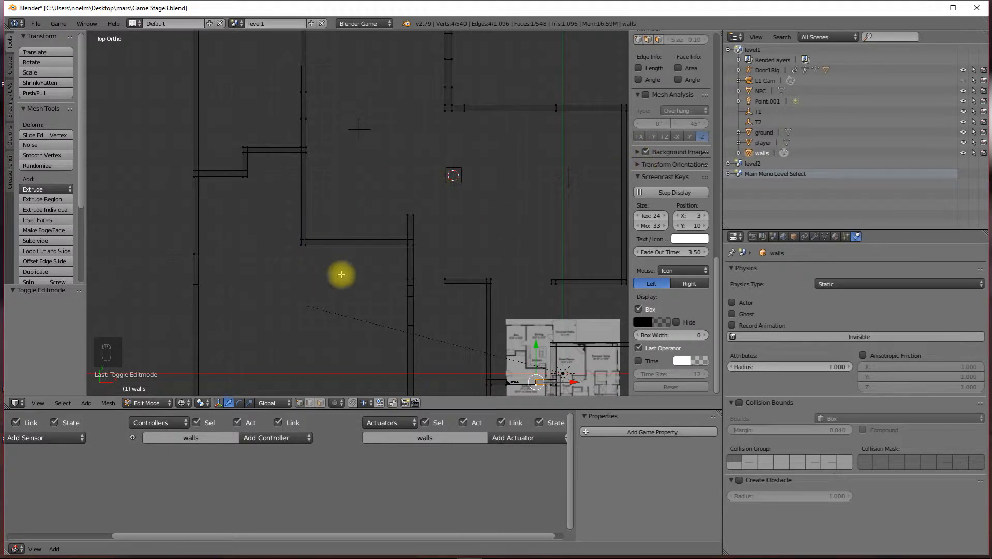
scroll(321, 201, "down", 3)
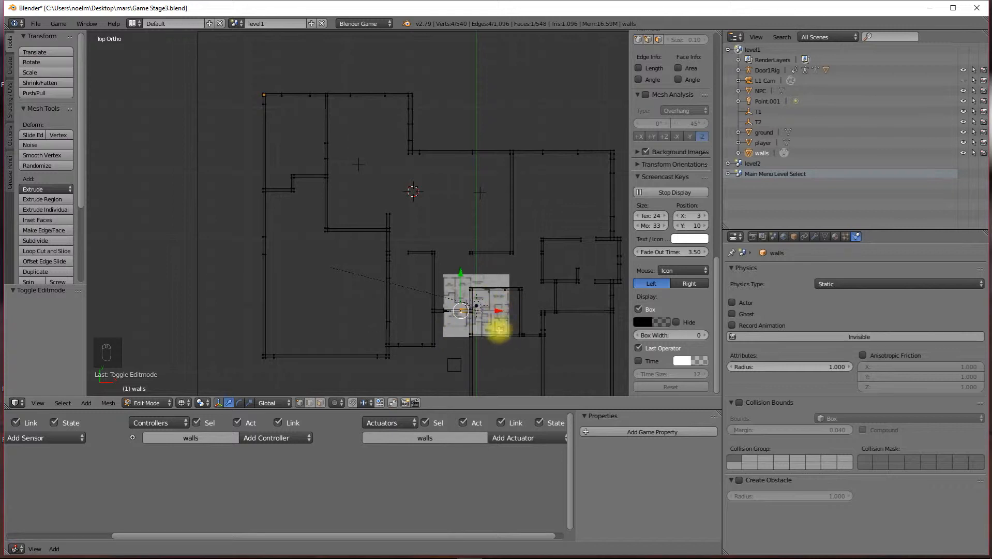
scroll(445, 311, "up", 4)
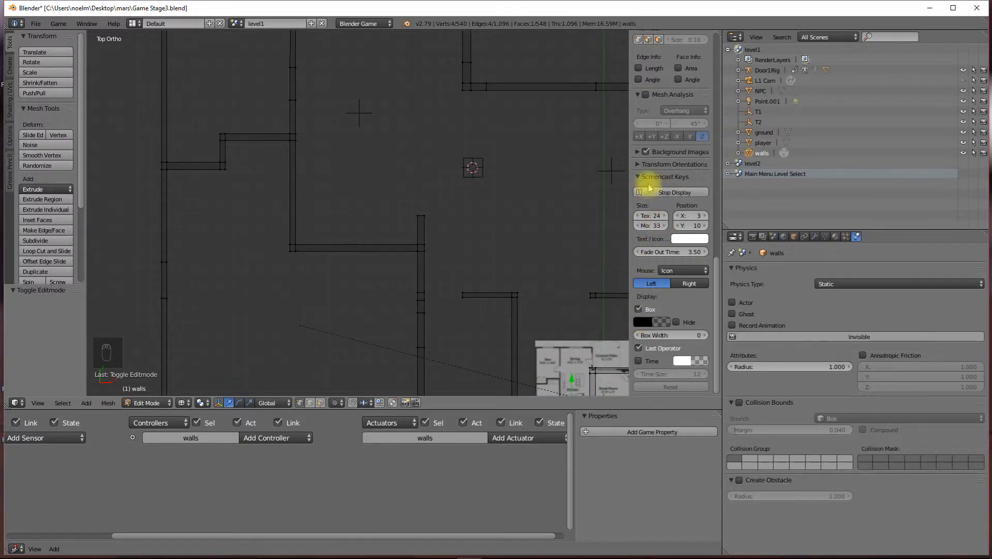
left_click(645, 152)
scroll(531, 200, "down", 4)
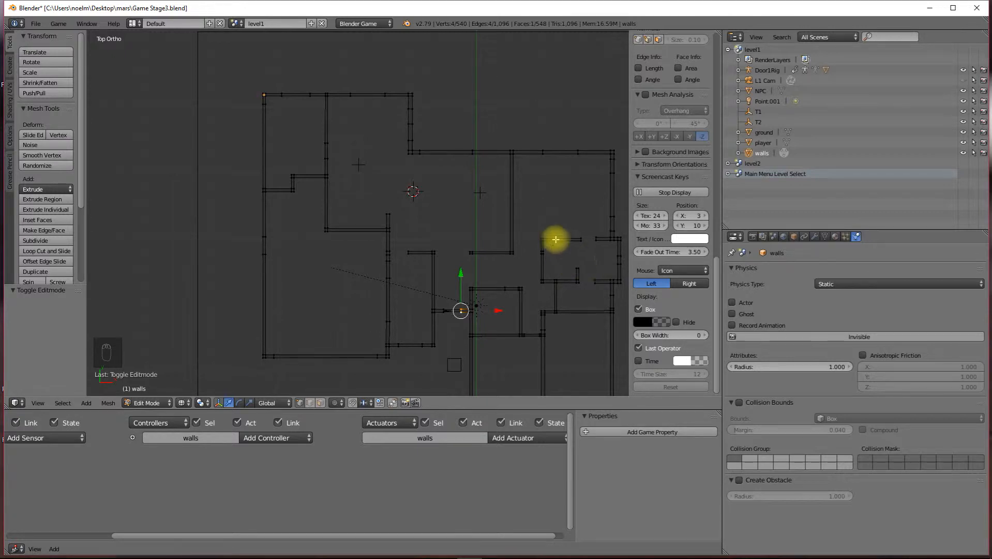
scroll(543, 230, "up", 3)
key("Tab")
Step: Join the walls into the ground object, keeping ground as the active object
mouse_move(436, 216)
middle_mouse_down("shift")
mouse_move(403, 247)
mouse_move(443, 228)
mouse_move(438, 213)
middle_mouse_up("shift")
scroll(414, 243, "down", 5)
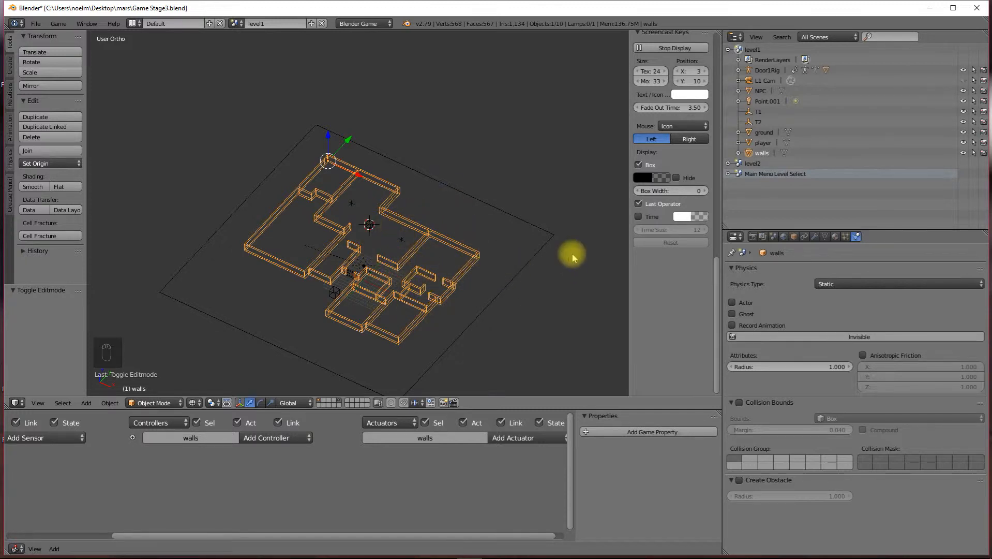
right_click(500, 222, "shift")
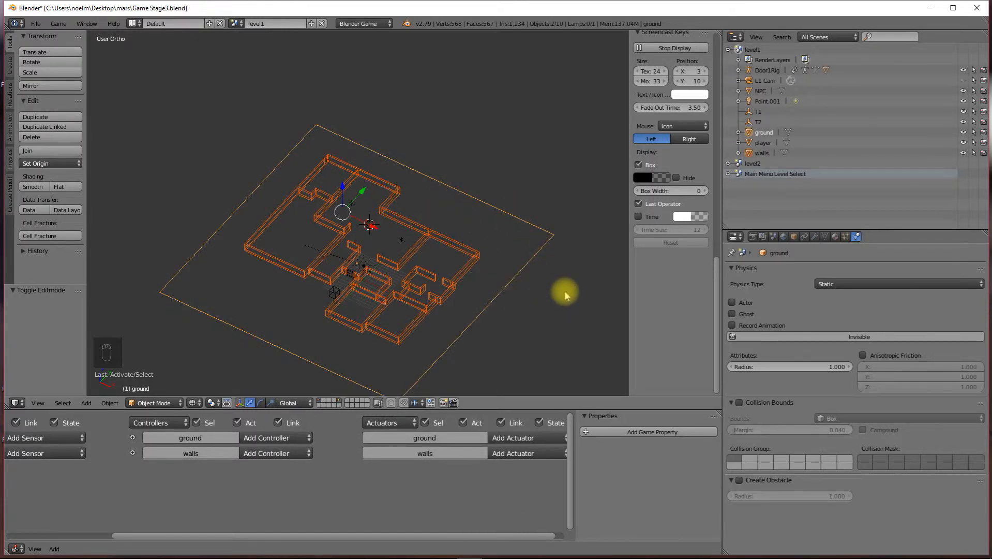
key("ctrl+j")
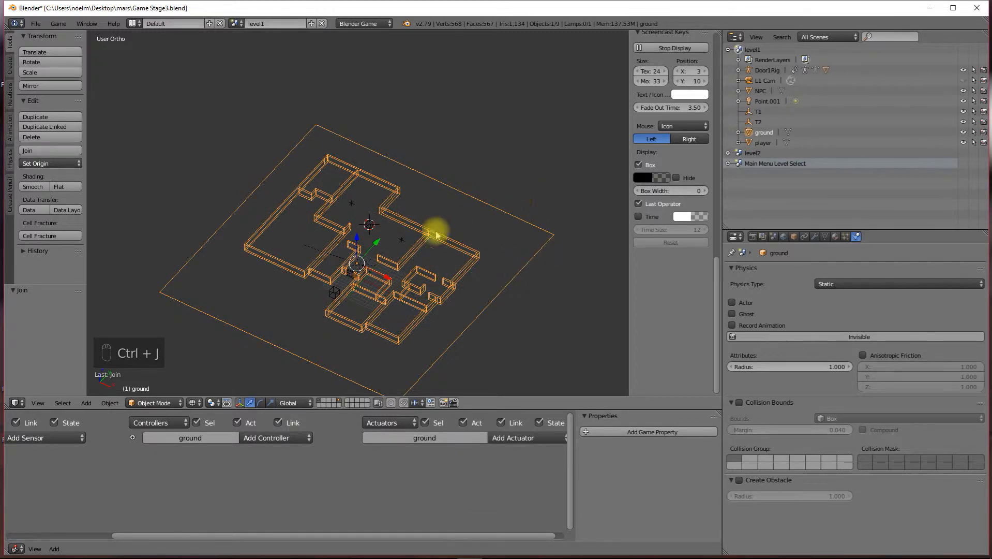
Step: Build a navigation mesh from the joined ground object using the scene's existing Navigation Mesh settings
scroll(394, 267, "up", 2)
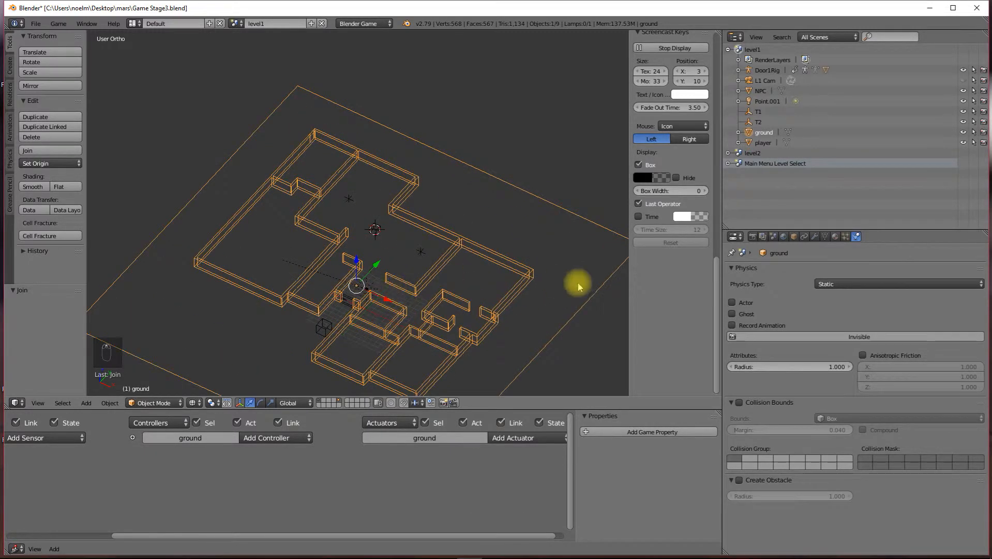
middle_click_drag(372, 310, 414, 321)
key("KP_7")
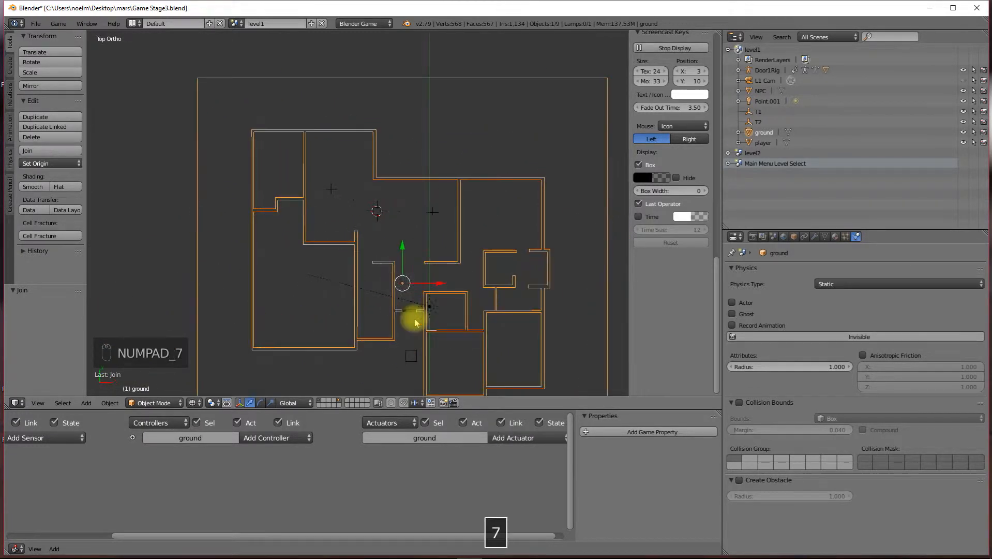
left_click(774, 237)
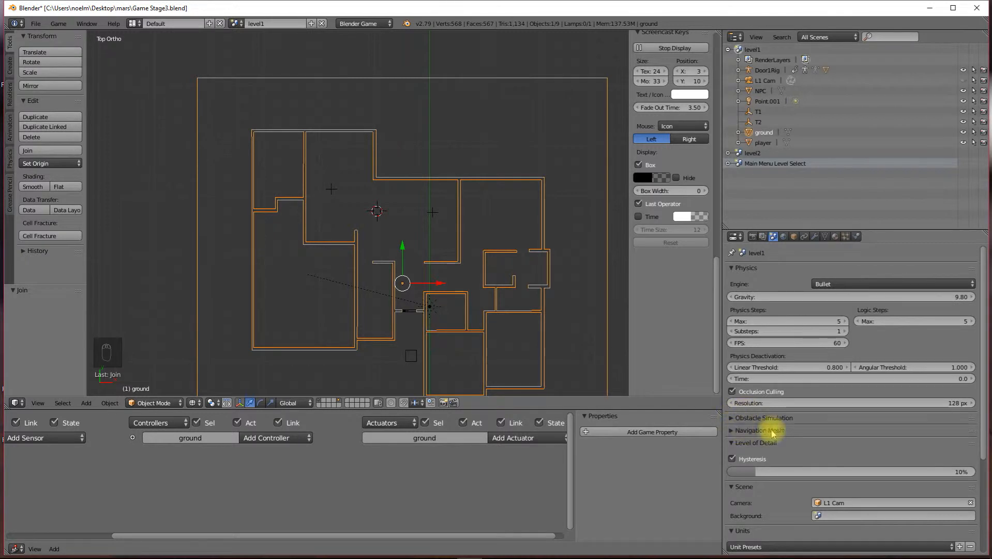
left_click(730, 431)
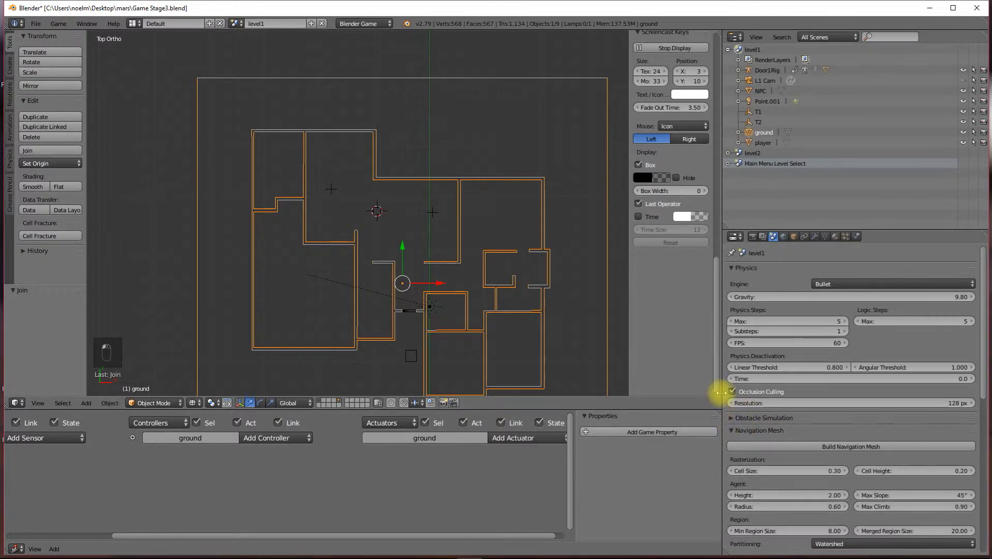
left_click_drag(721, 390, 644, 383)
scroll(819, 407, "down", 2)
scroll(819, 407, "down", 3)
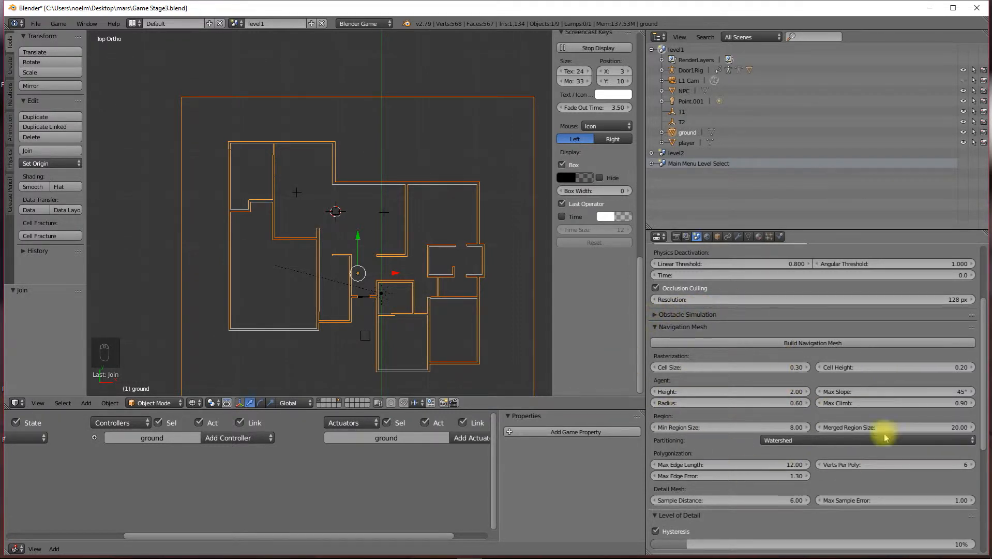
left_click(825, 346)
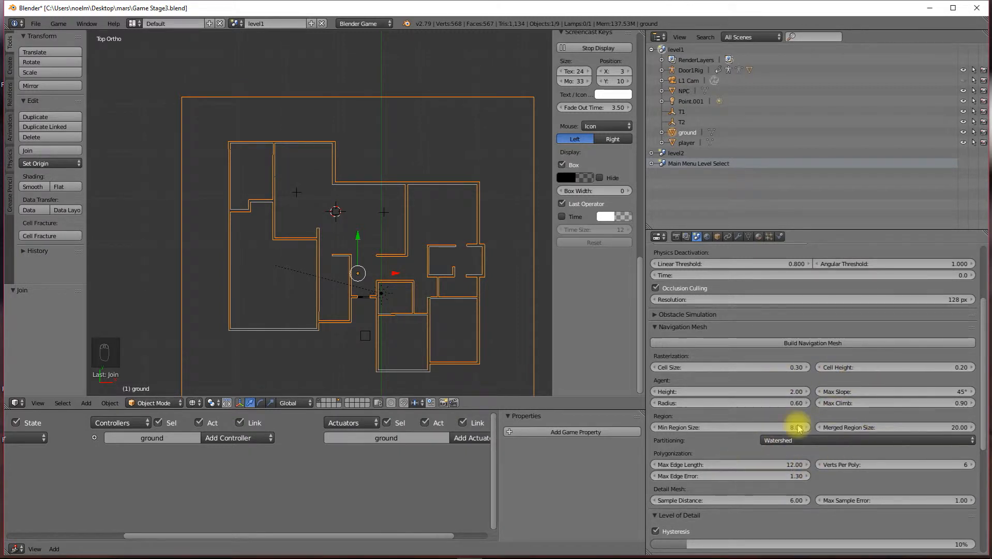
left_click(782, 344)
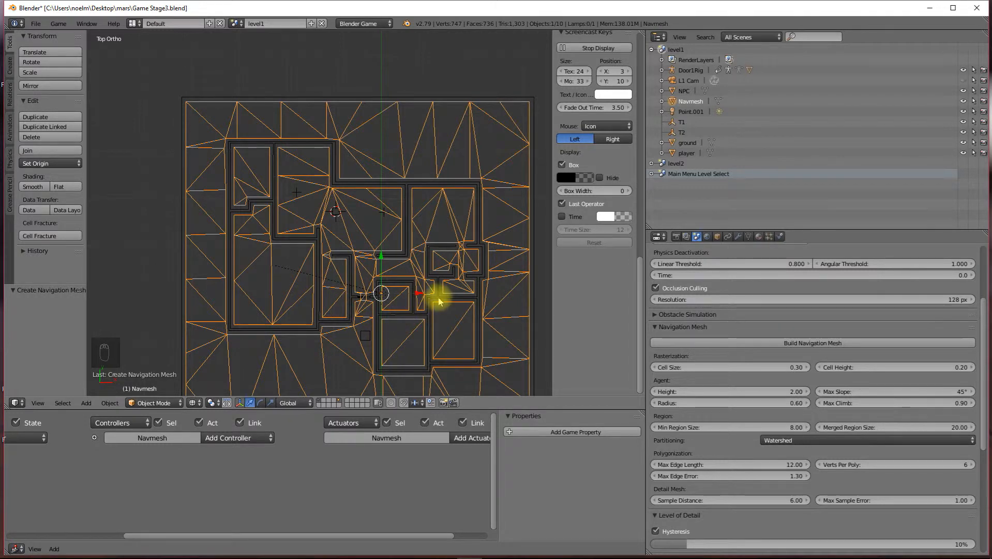
Step: Switch the 3D view to solid shading to show the navigation mesh's coloured polygons
key("z")
middle_click_drag(443, 281, 328, 165)
scroll(341, 233, "up", 6)
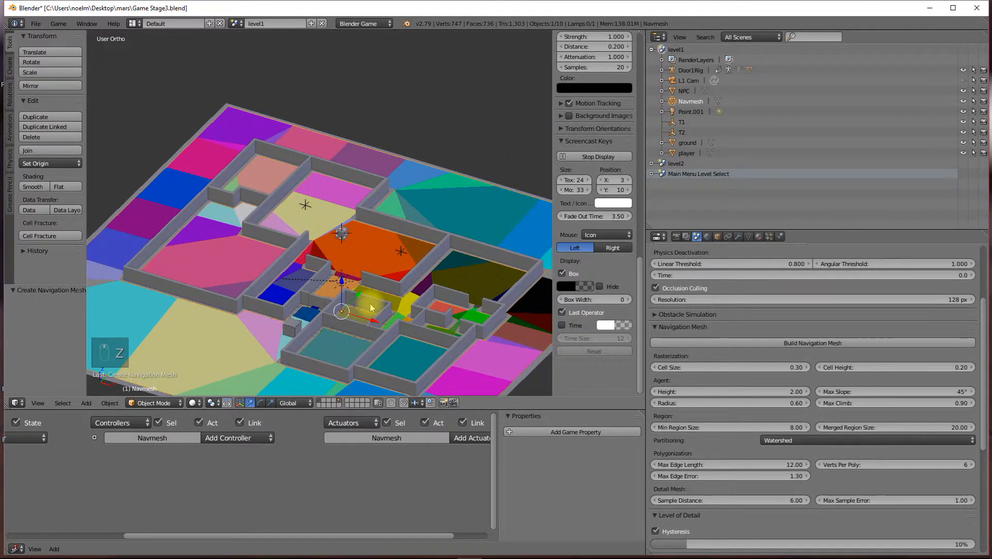
Step: Examine how the navigation mesh polygons cover the rooms and doorways around the NPC, T1 and T2
scroll(391, 254, "down", 5)
middle_click_drag(372, 259, 400, 303)
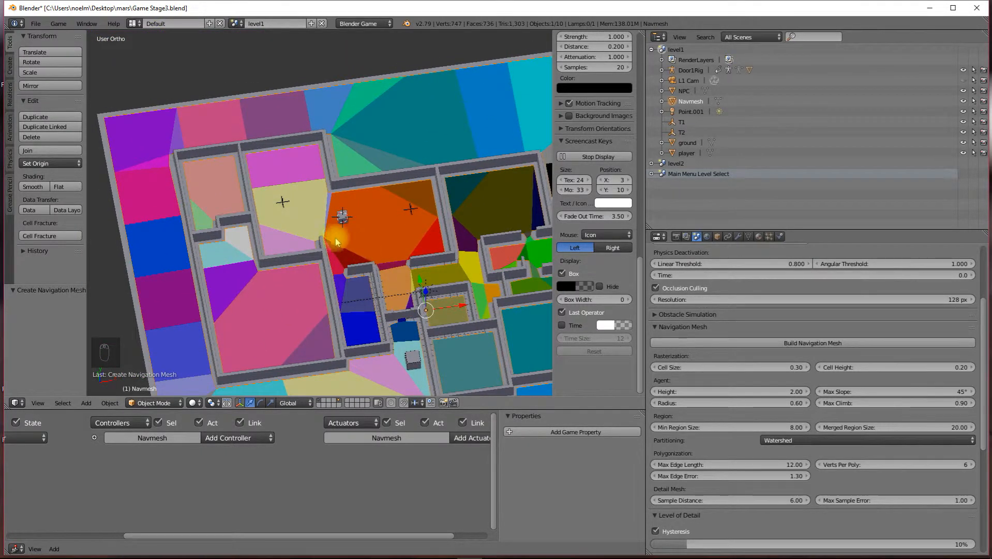
scroll(293, 187, "down", 4)
middle_click_drag(299, 195, 358, 226)
scroll(319, 252, "up", 2)
scroll(335, 209, "up", 2)
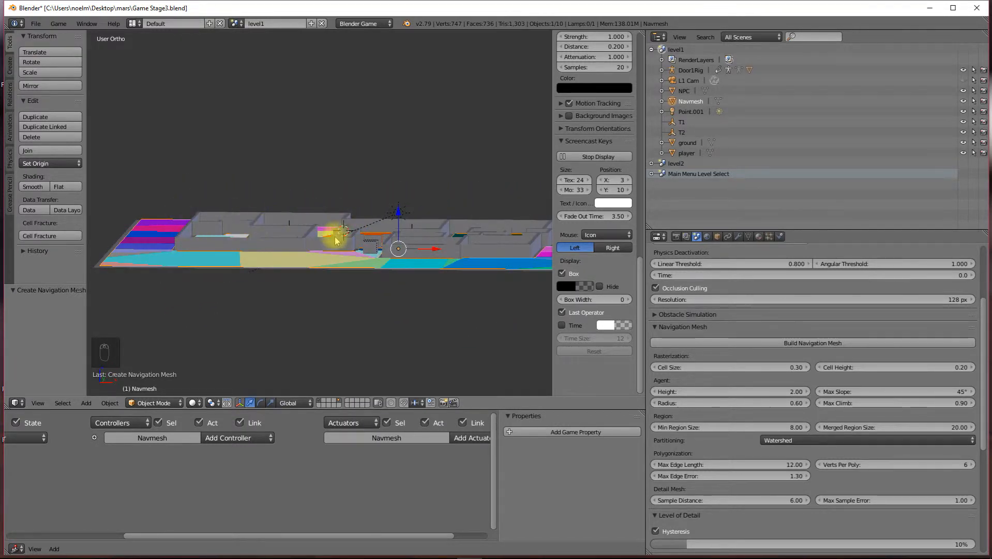
scroll(336, 236, "up", 2)
middle_click_drag(289, 266, 385, 384)
scroll(327, 339, "down", 3)
middle_click_drag(326, 339, 352, 346)
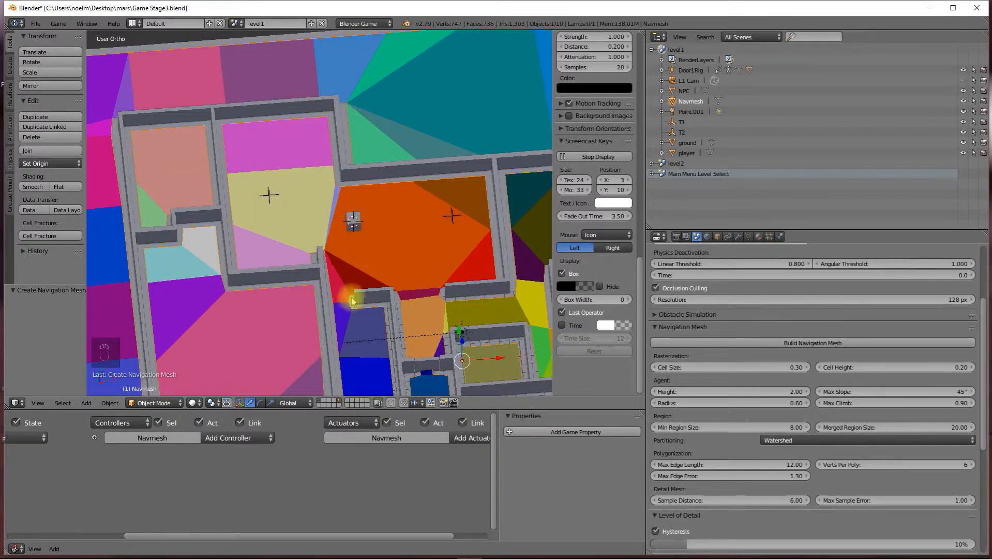
scroll(346, 290, "down", 2)
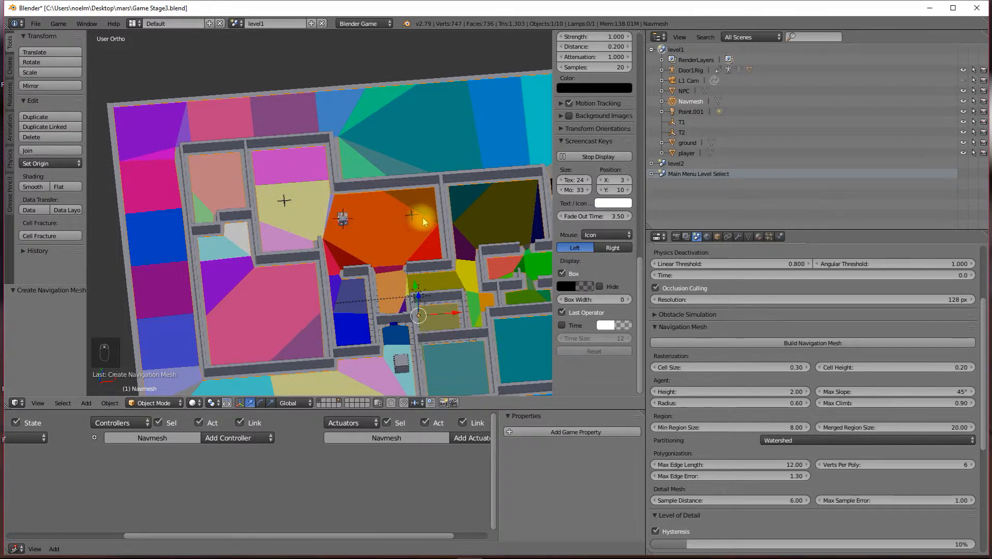
middle_click_drag(388, 305, 387, 338)
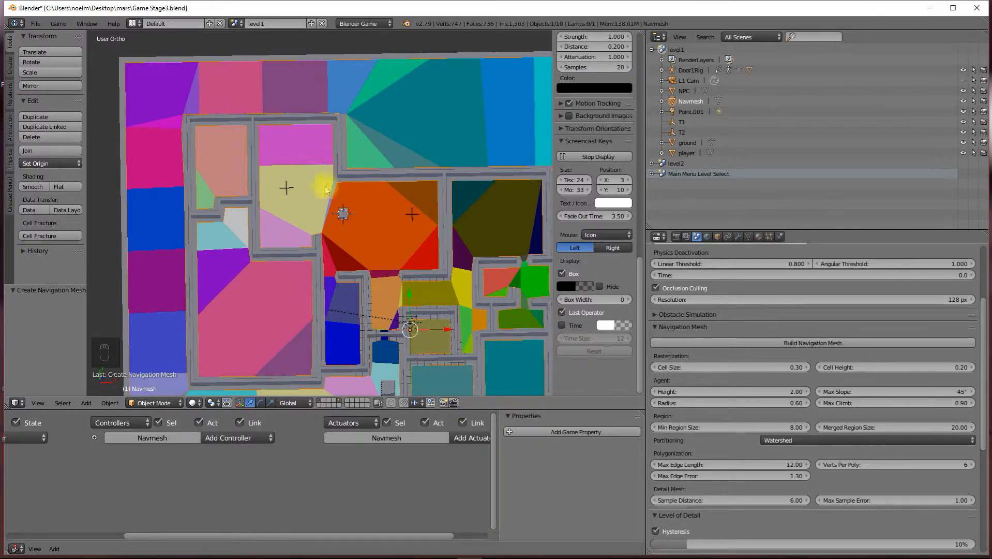
Step: Select the linked outer region of the navigation mesh in Edit Mode to check which rooms connect to it
middle_click_drag(294, 185, 374, 156, "shift")
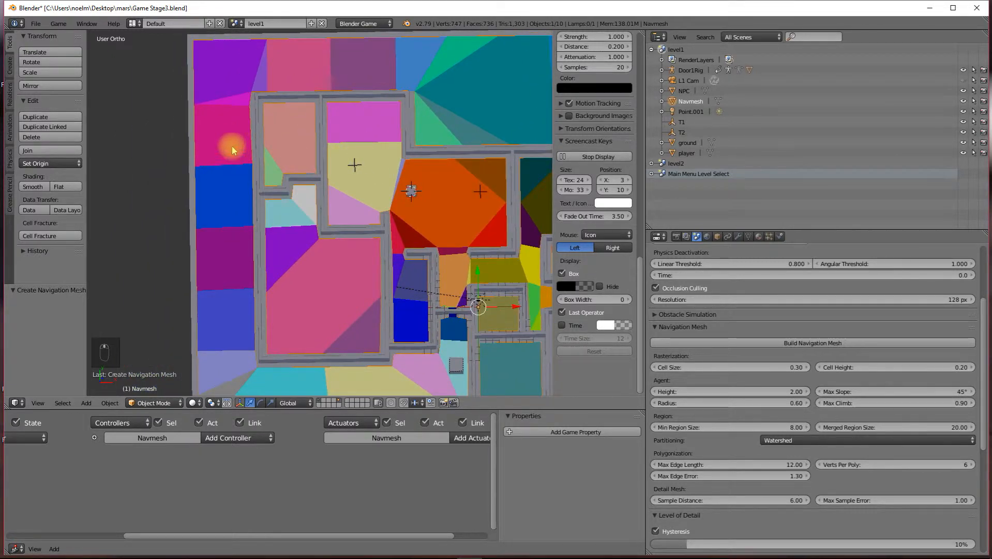
key("Tab")
right_click(249, 107)
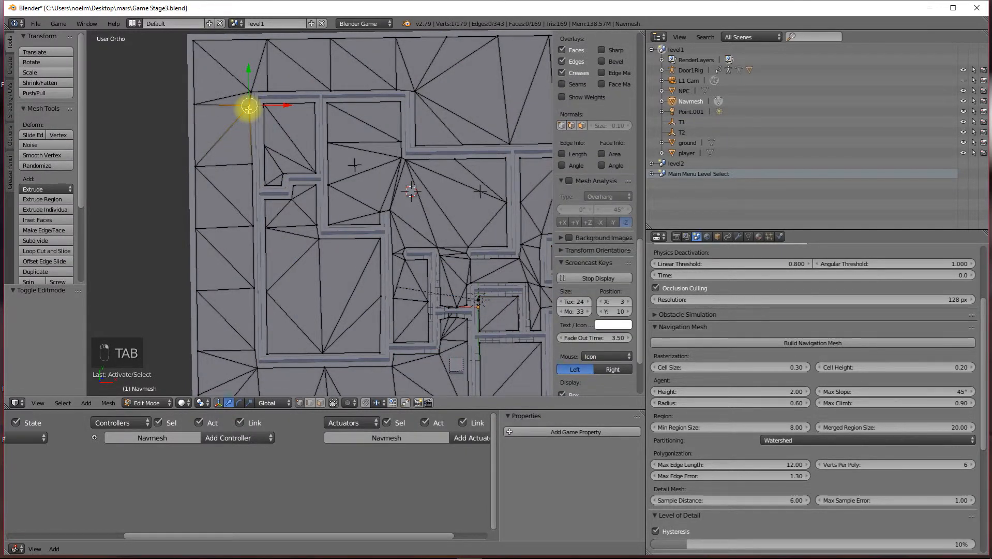
key("l")
scroll(248, 107, "down", 4)
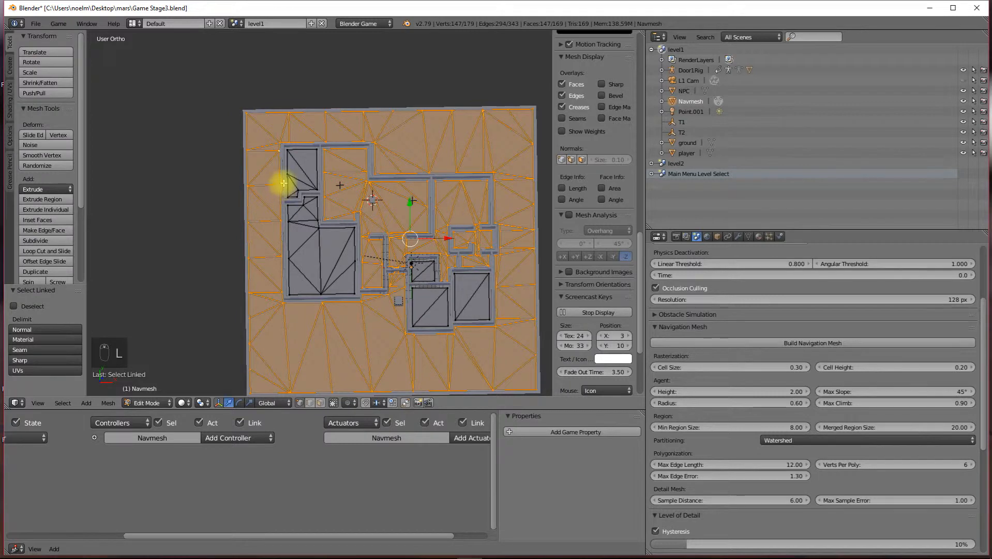
scroll(323, 231, "up", 2)
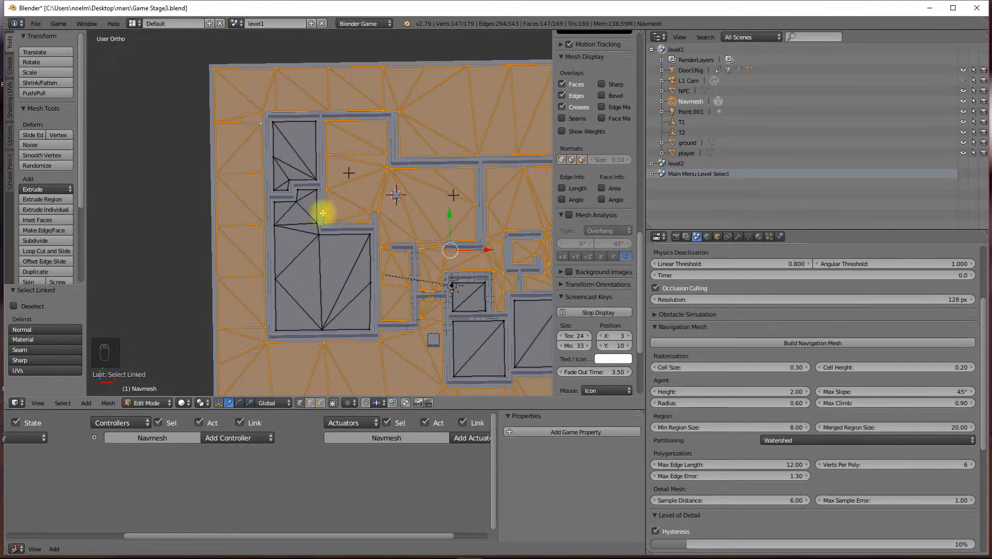
Step: Delete the vertices of the two disconnected Navmesh islands in the closed northwest room and the large west room
right_click(309, 177)
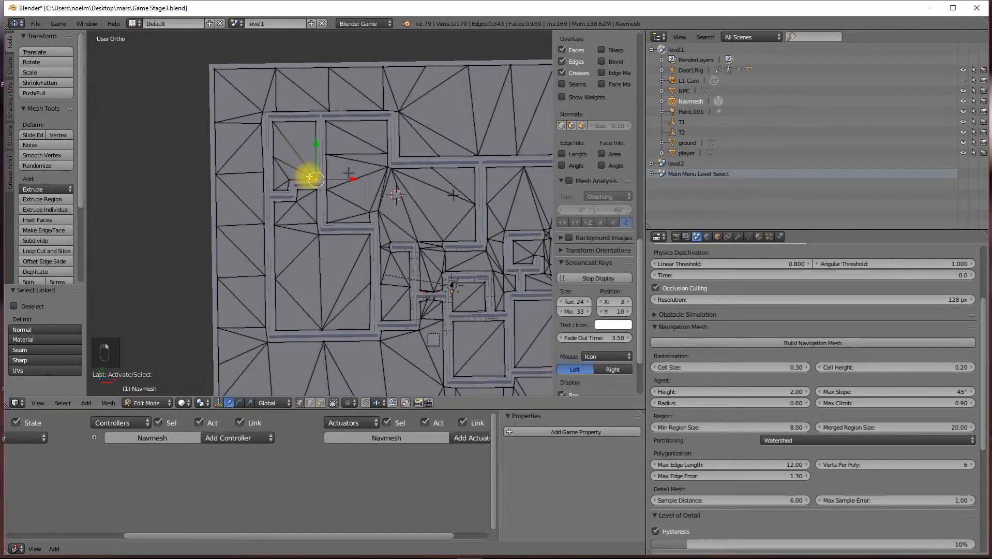
key("l")
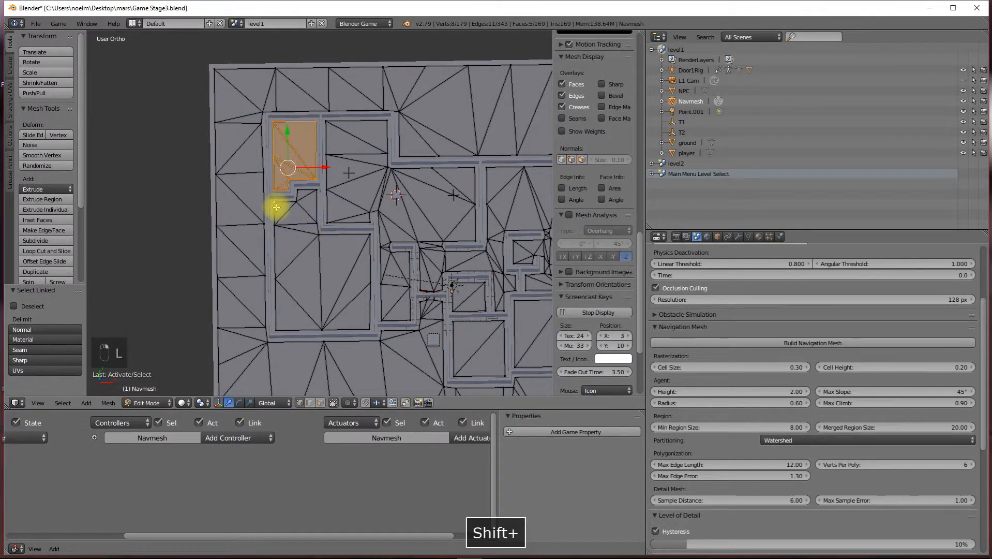
key("l")
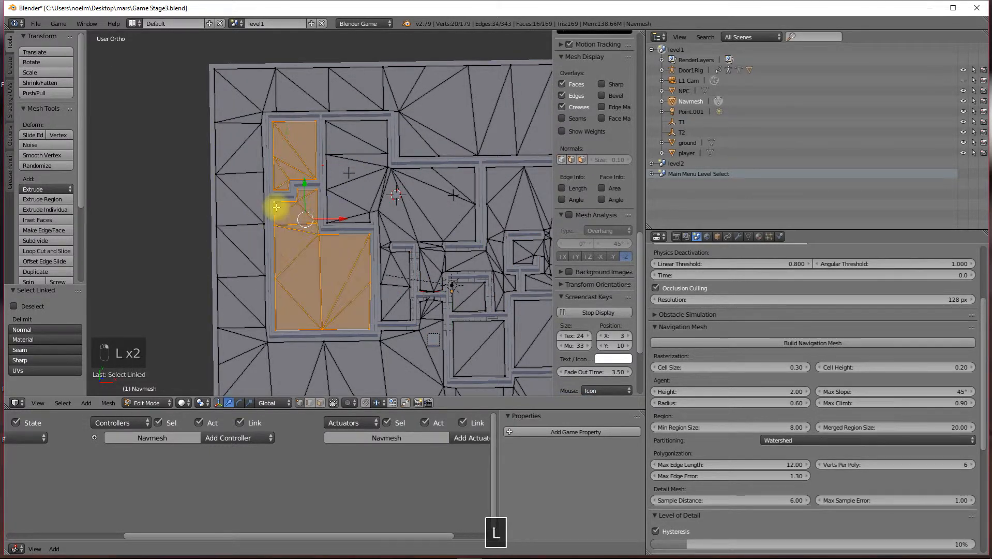
key("x")
left_click(301, 284)
middle_click_drag(324, 272, 288, 206)
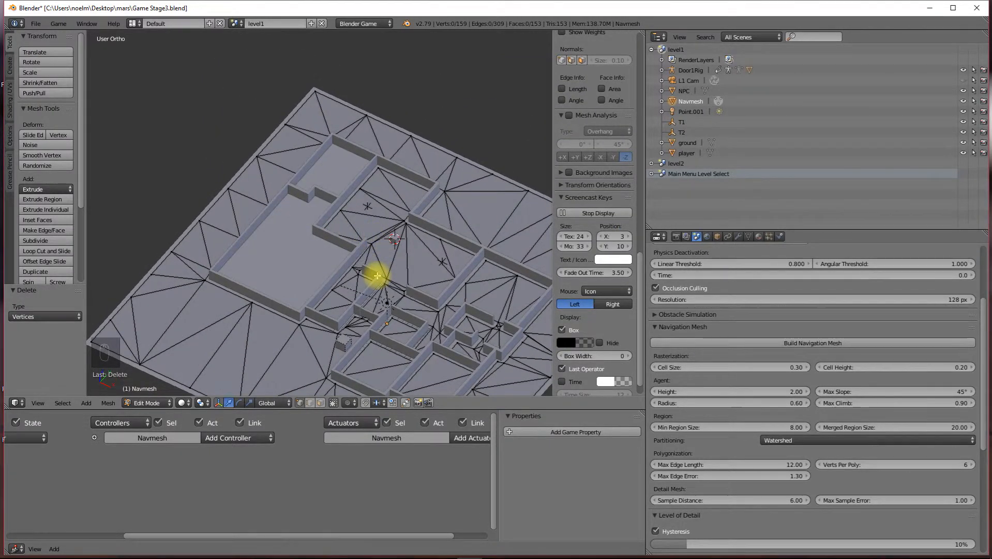
Step: Select the Navmesh vertices in the doorway south of the NPC's room in top view and scale them to about 0.706 along X
key("KP_7")
scroll(406, 260, "up", 3)
middle_click_drag(387, 231, 218, 211, "shift")
scroll(311, 252, "up", 2)
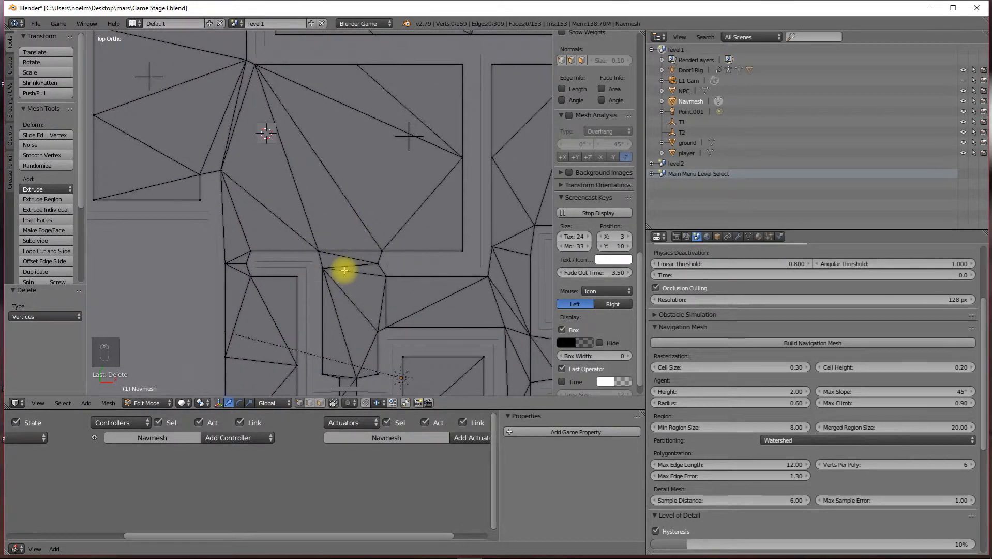
key("a")
key("a")
key("a")
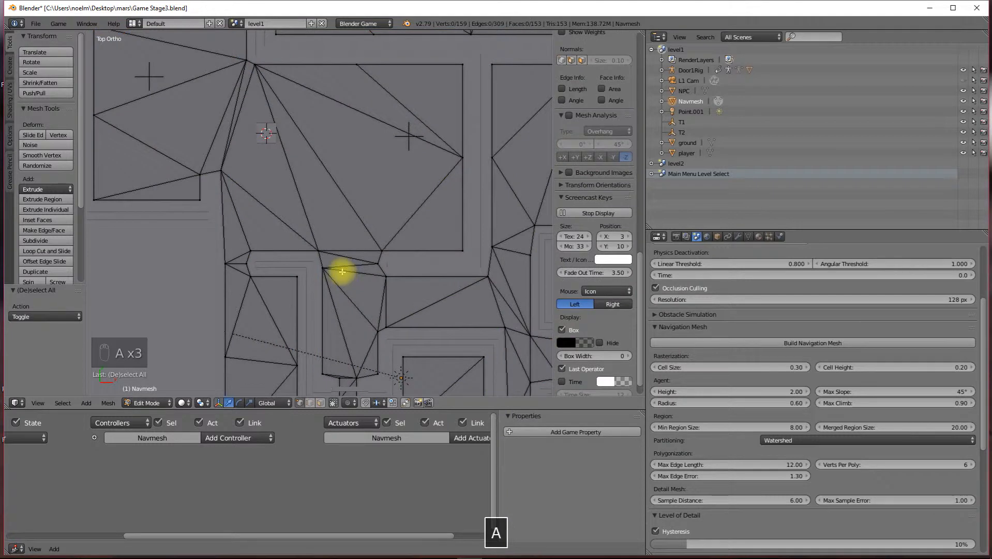
key("b")
left_click_drag(309, 241, 417, 298)
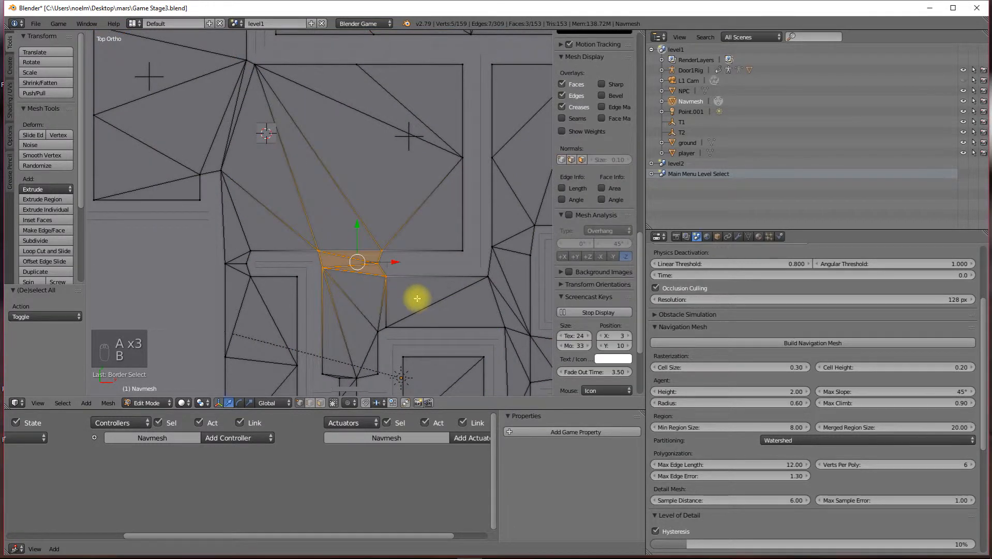
key("s")
key("x")
left_click(391, 295)
Step: Move the selected doorway vertices about -0.51 along X to centre them in the opening, and return to Object Mode
key("g")
key("x")
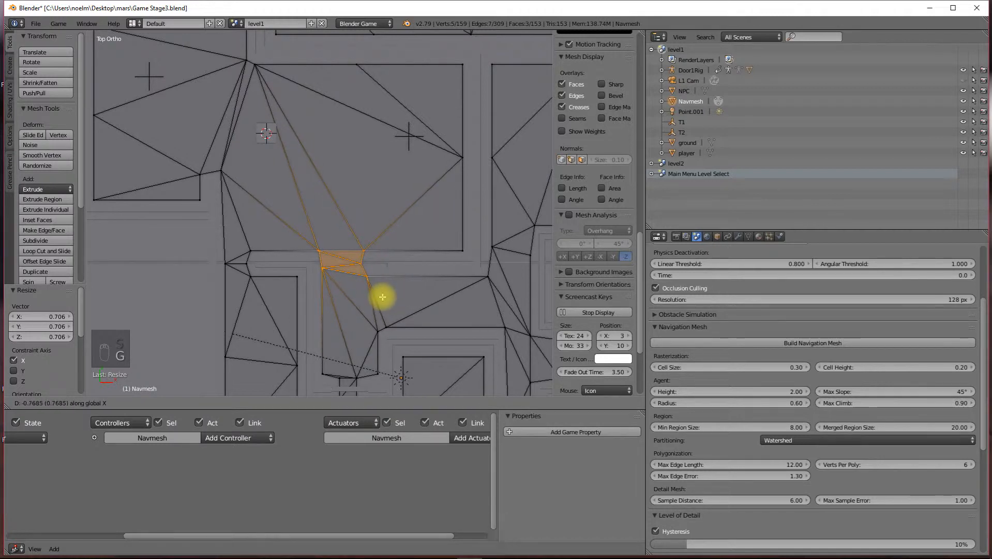
left_click(386, 296)
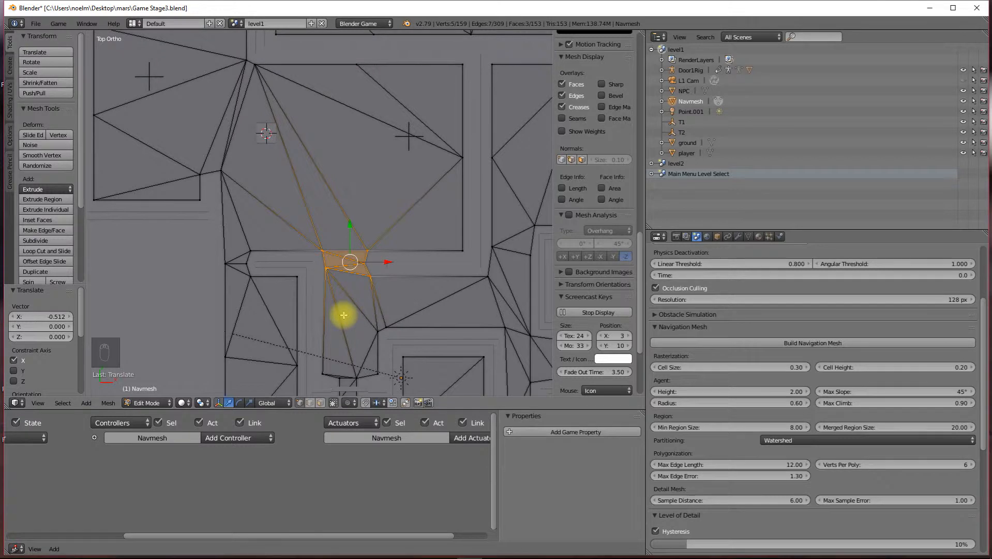
key("Tab")
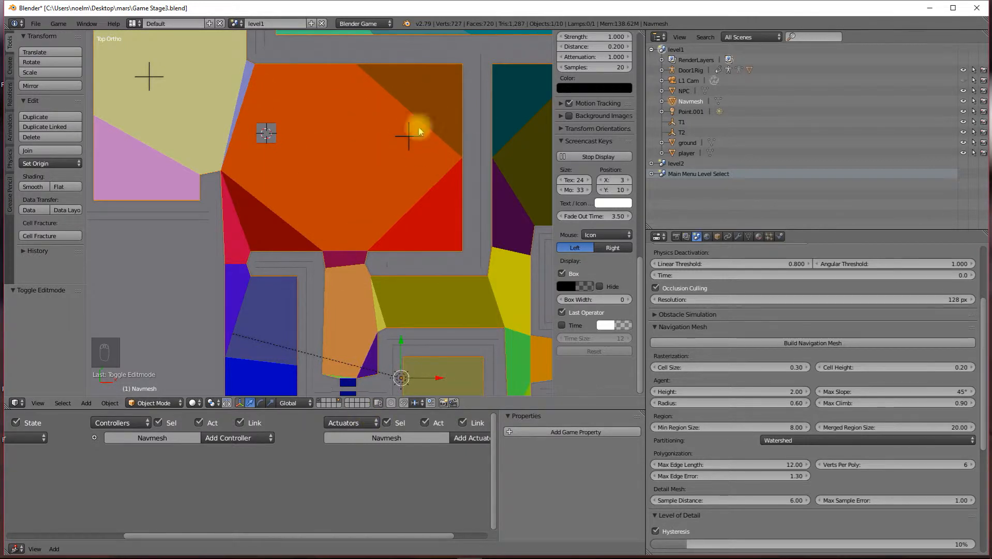
Step: Examine the navigation mesh around the narrowed doorway and across the whole level
scroll(384, 162, "down", 3)
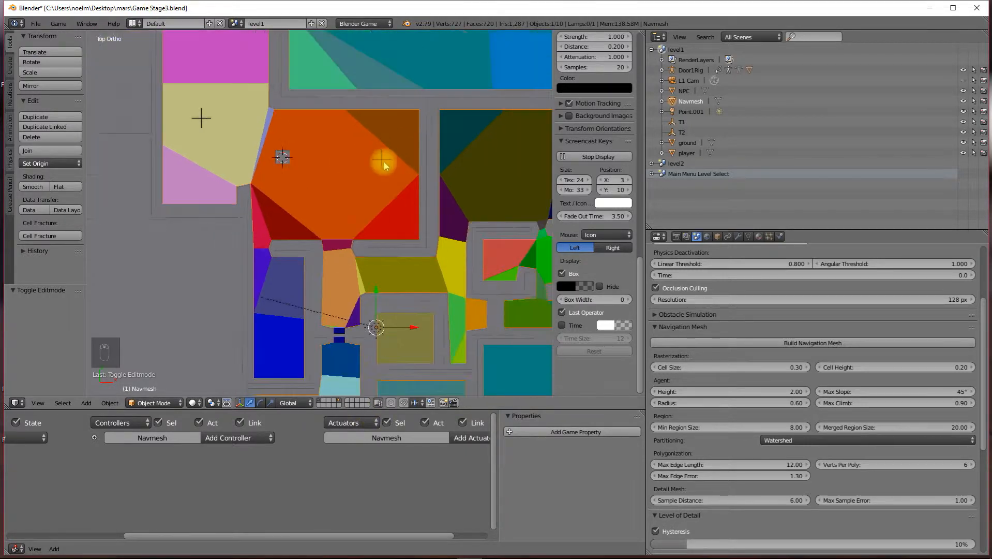
scroll(332, 170, "down", 3)
scroll(347, 215, "up", 5)
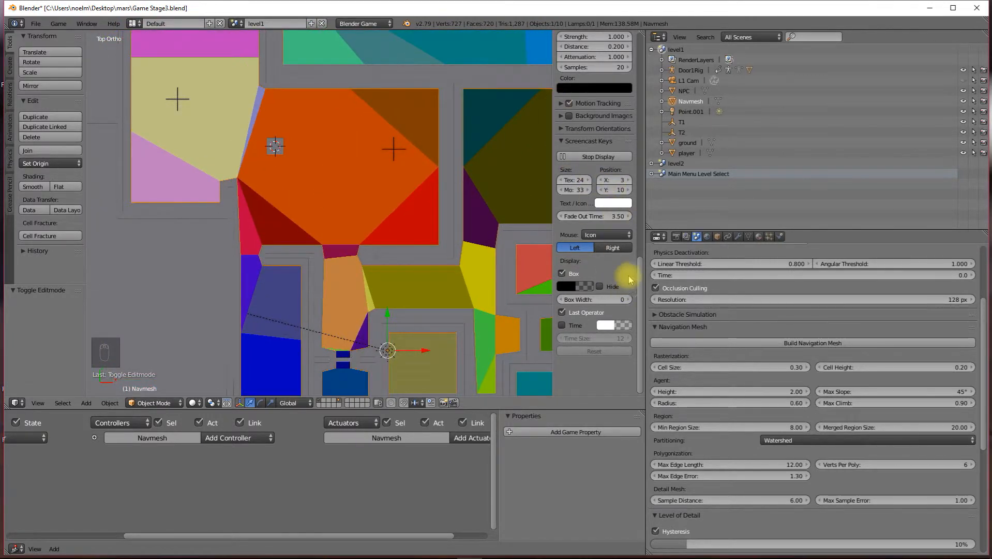
left_click_drag(639, 272, 653, 159)
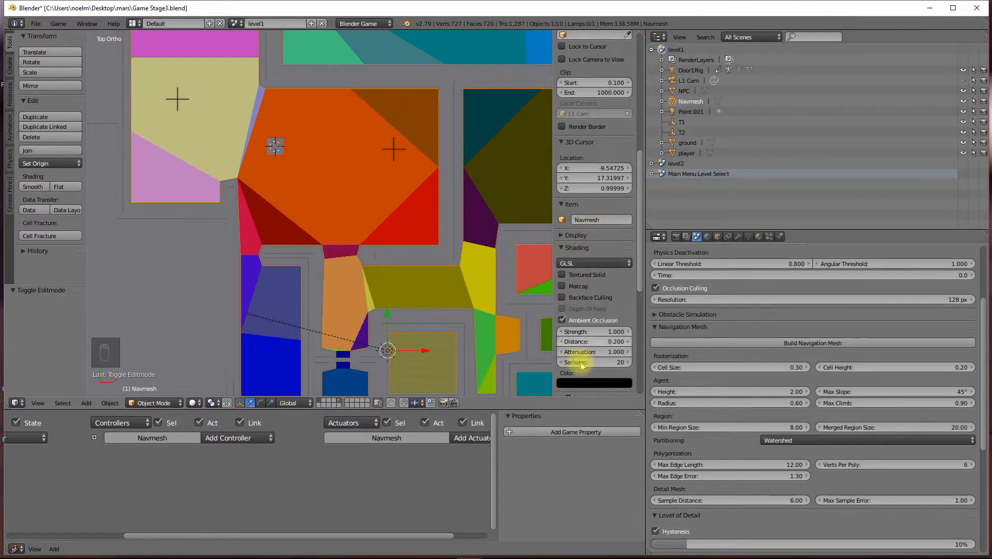
scroll(381, 182, "down", 4)
middle_click_drag(377, 221, 368, 147)
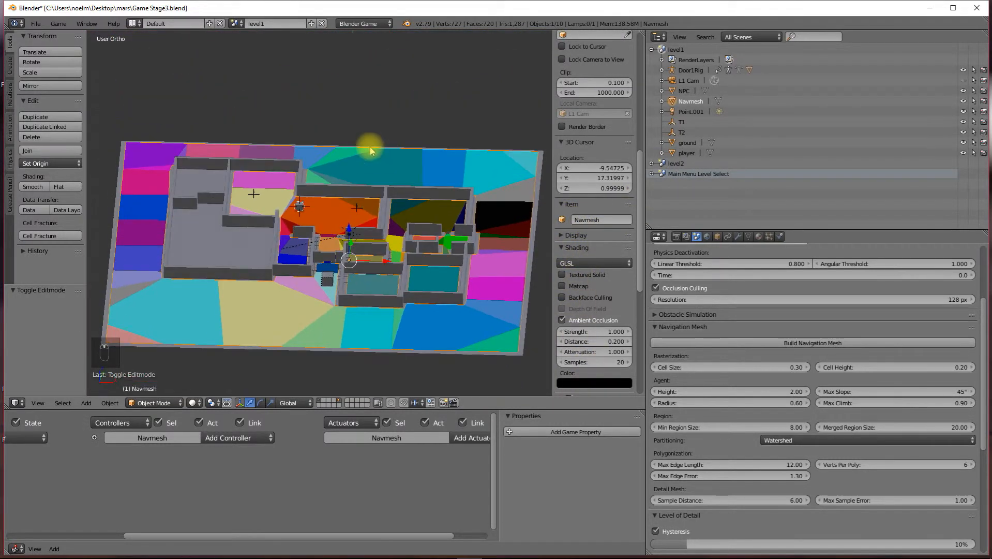
scroll(334, 238, "up", 4)
Step: Select the NPC cube and add a Steering actuator to it in the maximized Logic Editor
right_click(279, 197)
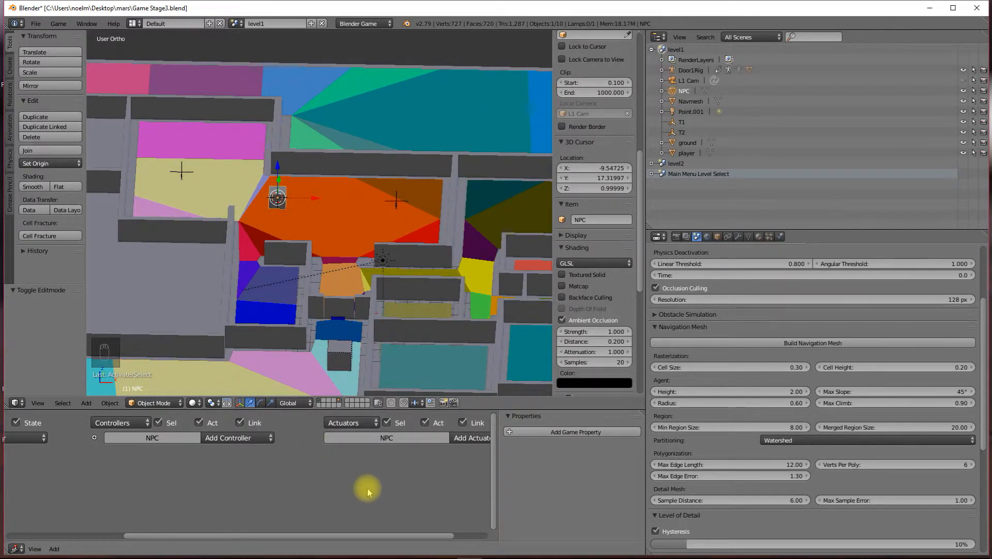
key("ctrl+Up")
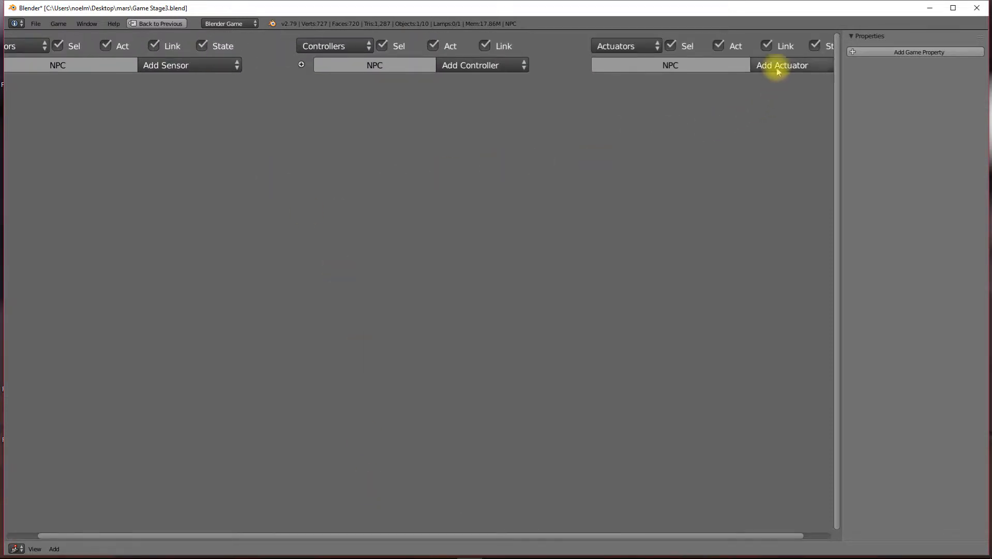
left_click(779, 72)
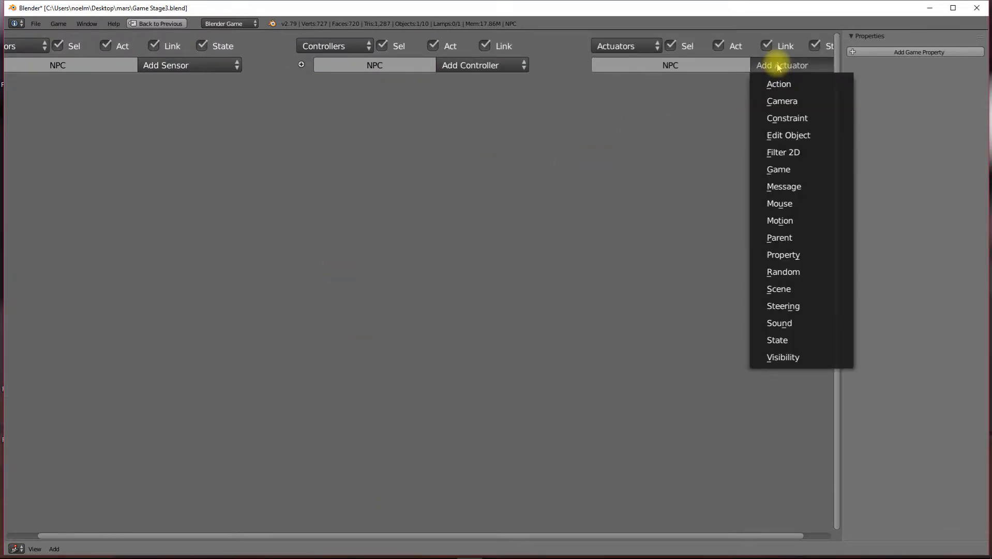
left_click(782, 307)
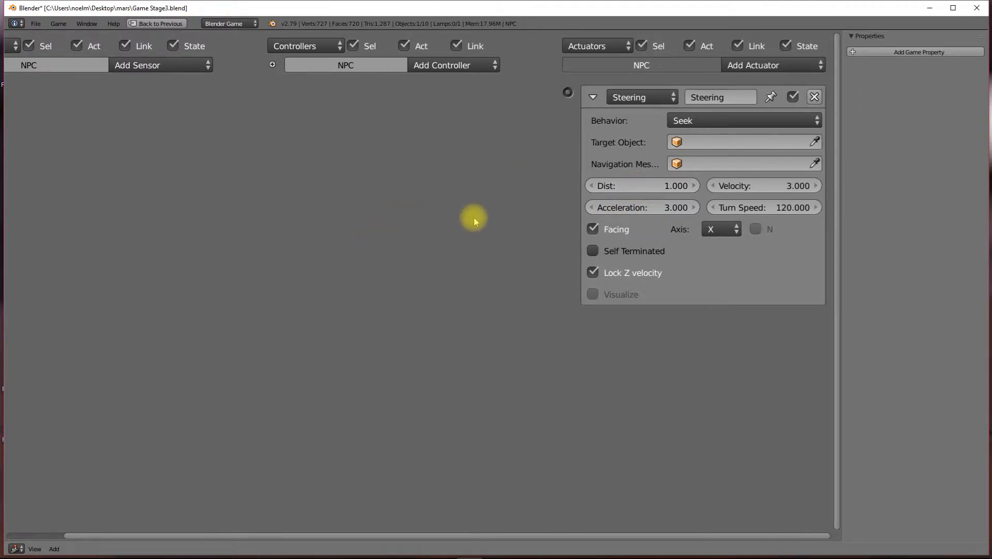
Step: Assign Navmesh as the Steering actuator's navigation mesh and T1 as its target object
left_click(691, 166)
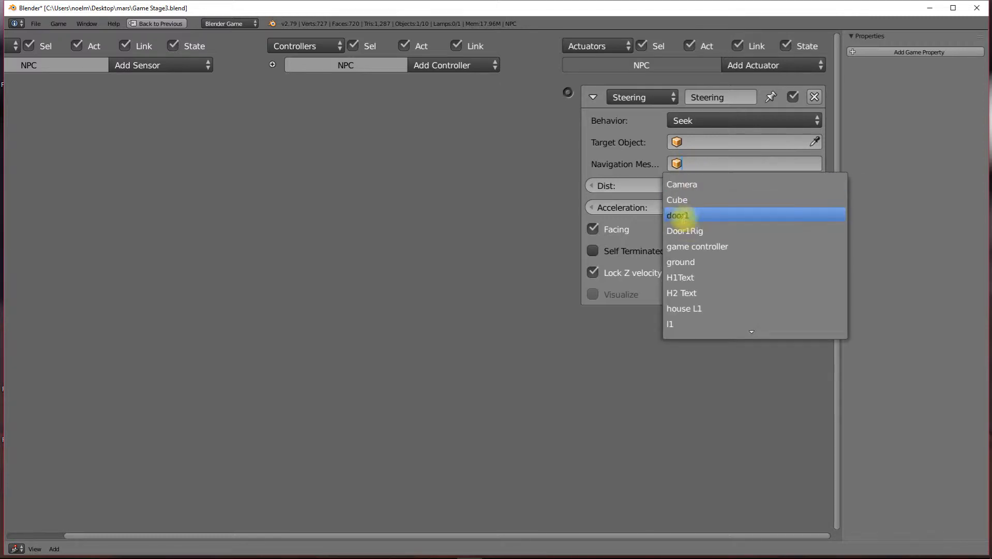
type("n")
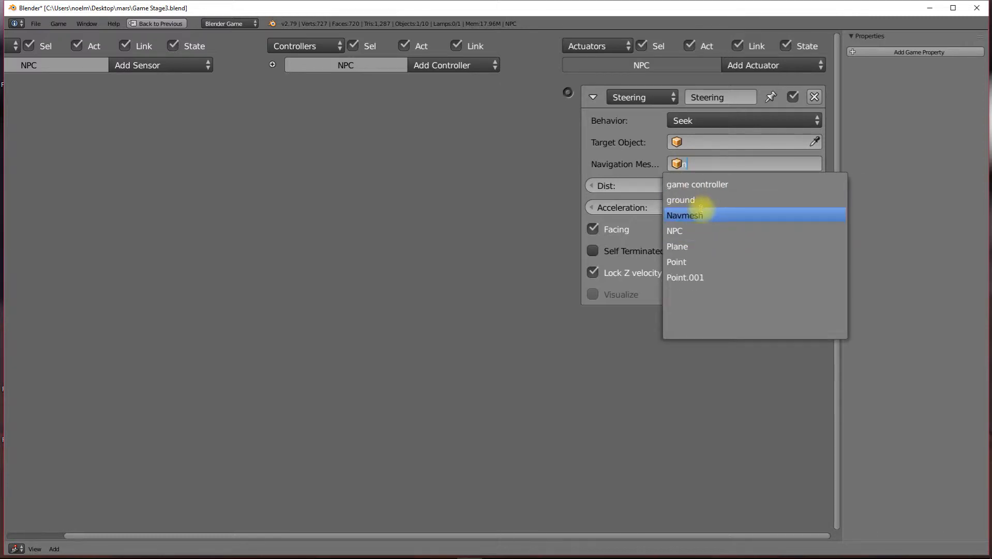
left_click(702, 216)
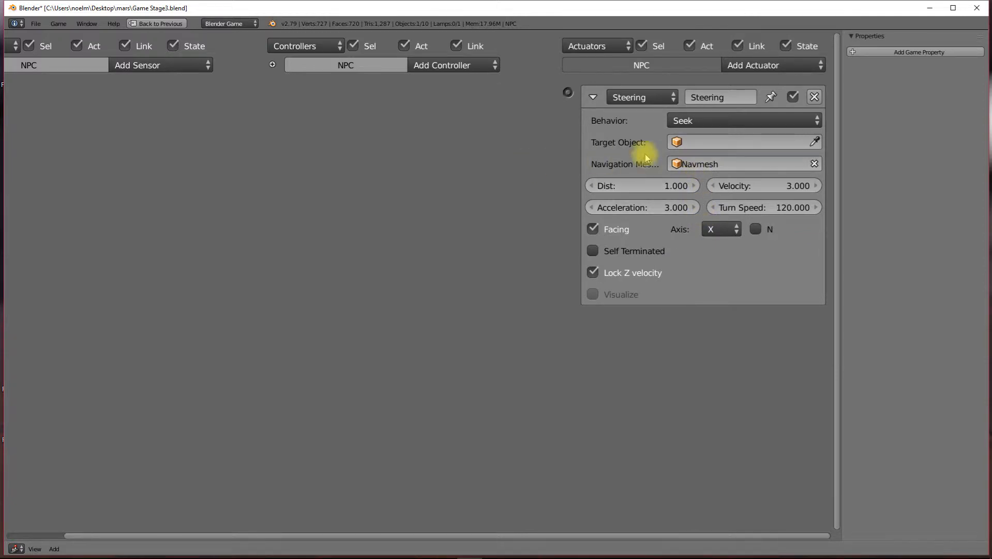
left_click(690, 147)
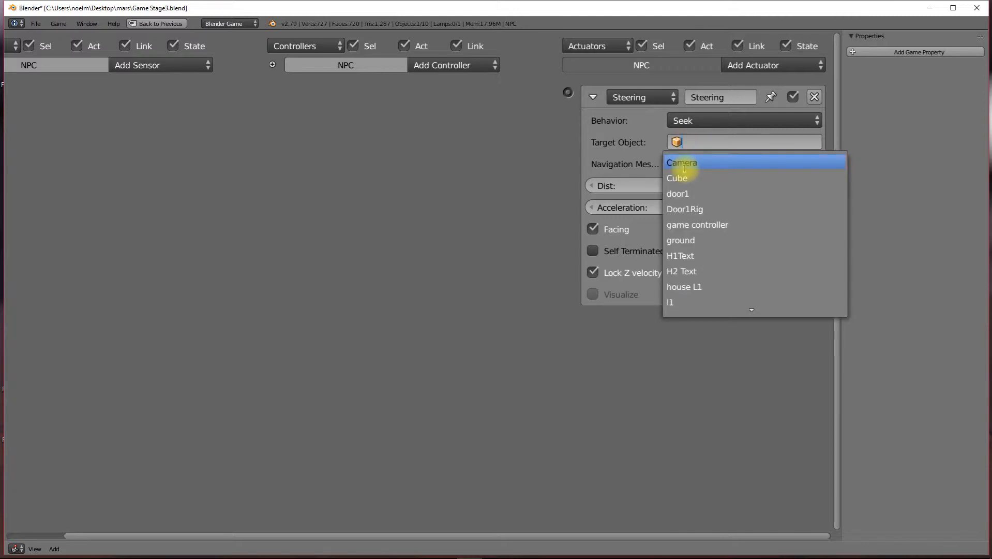
scroll(685, 168, "down", 4)
left_click(695, 239)
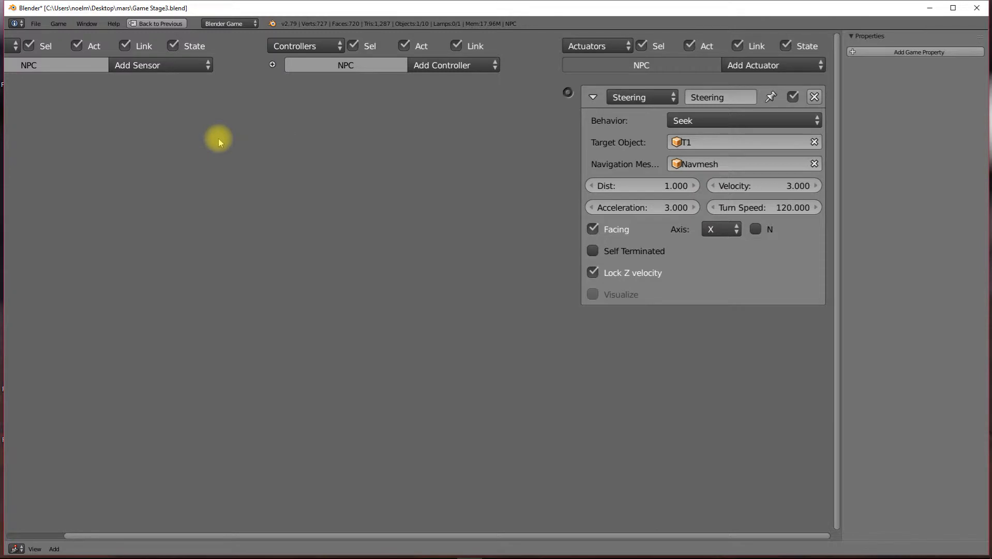
Step: Add an Always sensor to the NPC, link it through an And controller to the Steering actuator, and restore the full screen layout
scroll(173, 144, "left", 5, "ctrl")
left_click(215, 65)
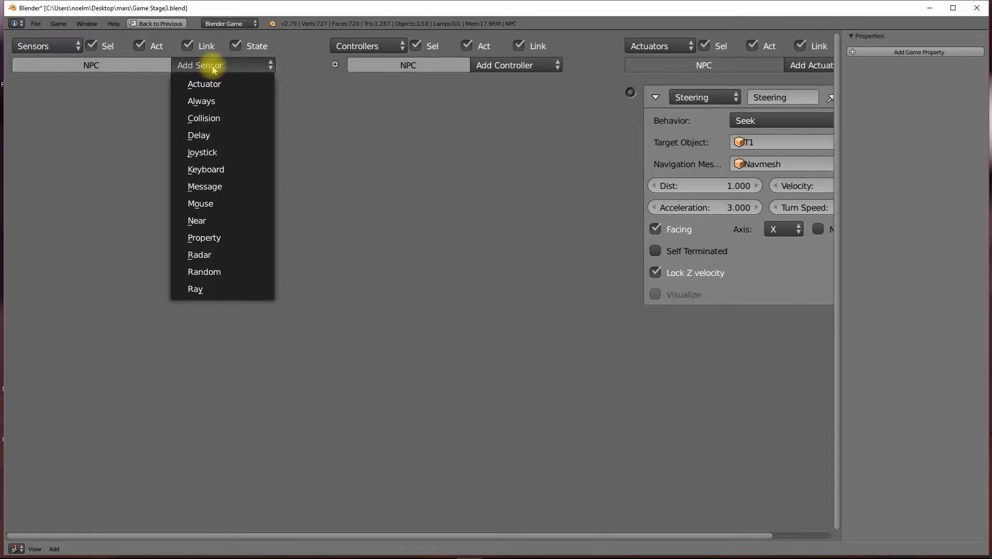
left_click(216, 102)
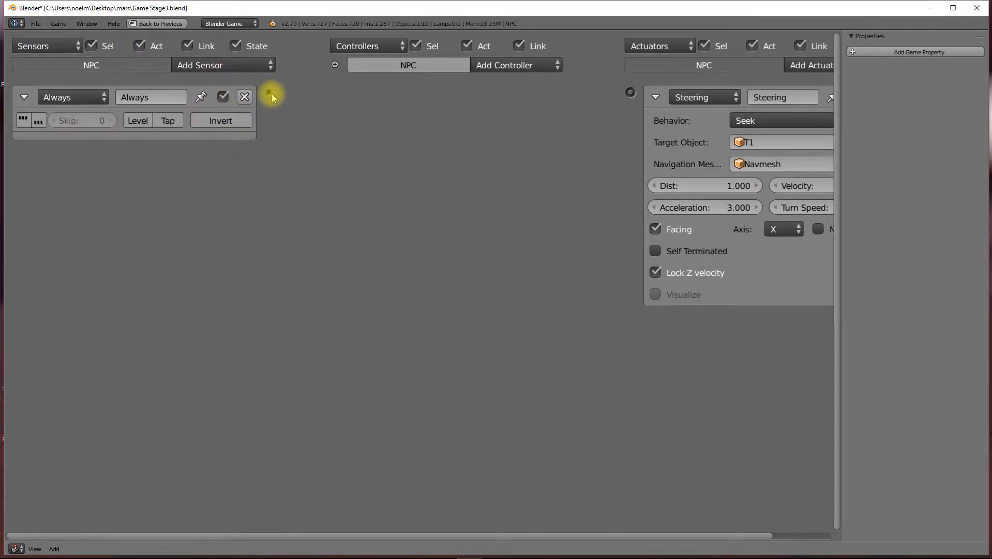
left_click_drag(269, 92, 632, 93)
scroll(580, 222, "right", 3, "ctrl")
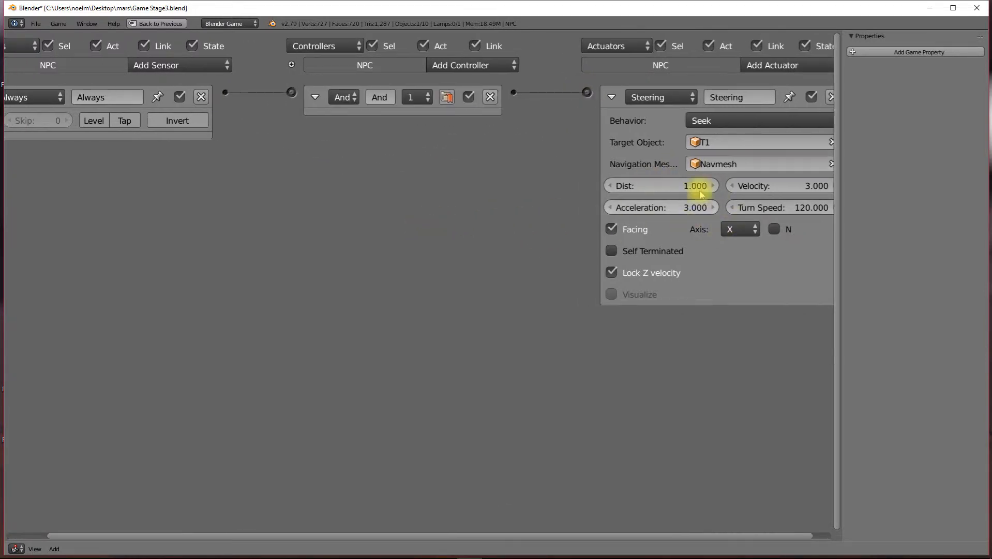
scroll(714, 215, "right", 1, "ctrl")
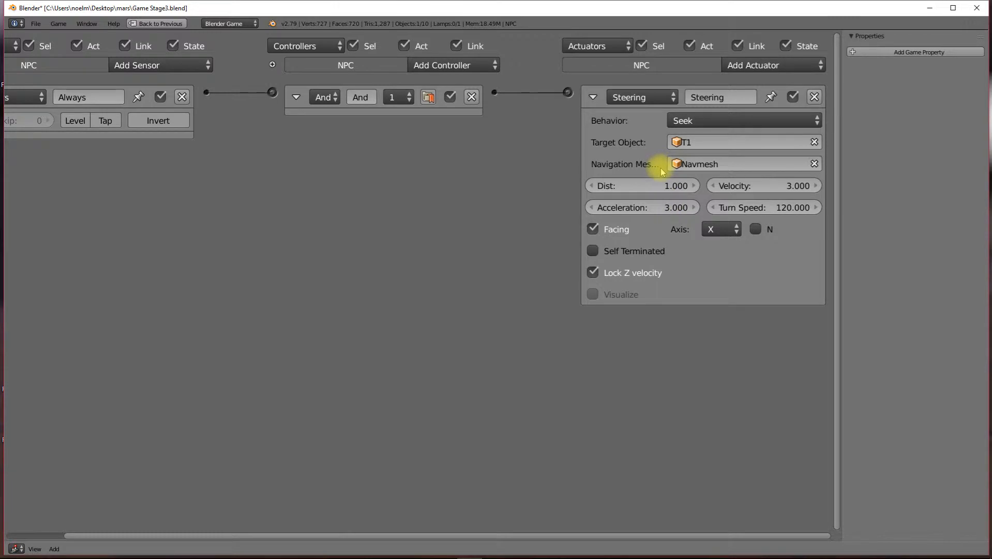
key("ctrl+Up")
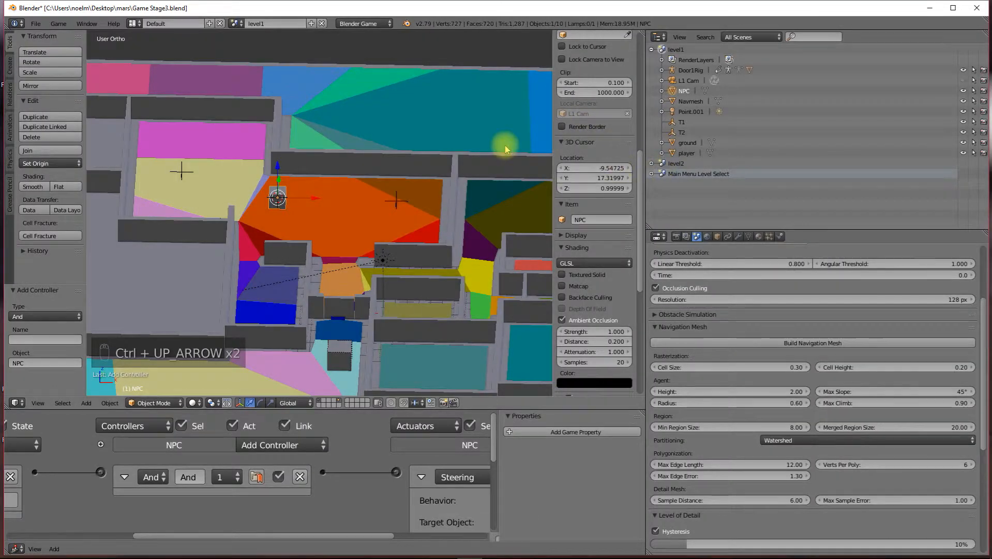
Step: Select T2 and T1 in the 3D view to check which empty is the NPC's target
right_click(182, 170)
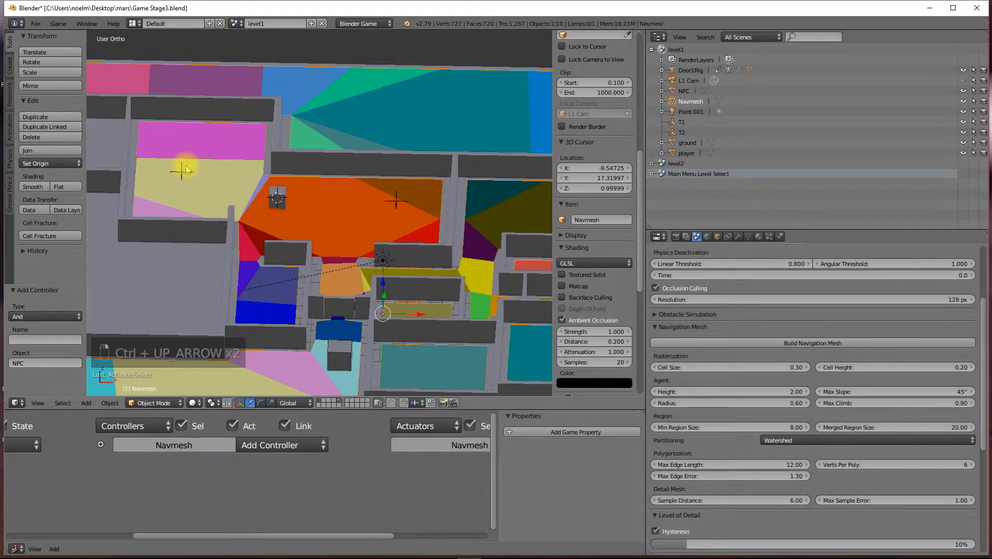
right_click(178, 174)
right_click(399, 201)
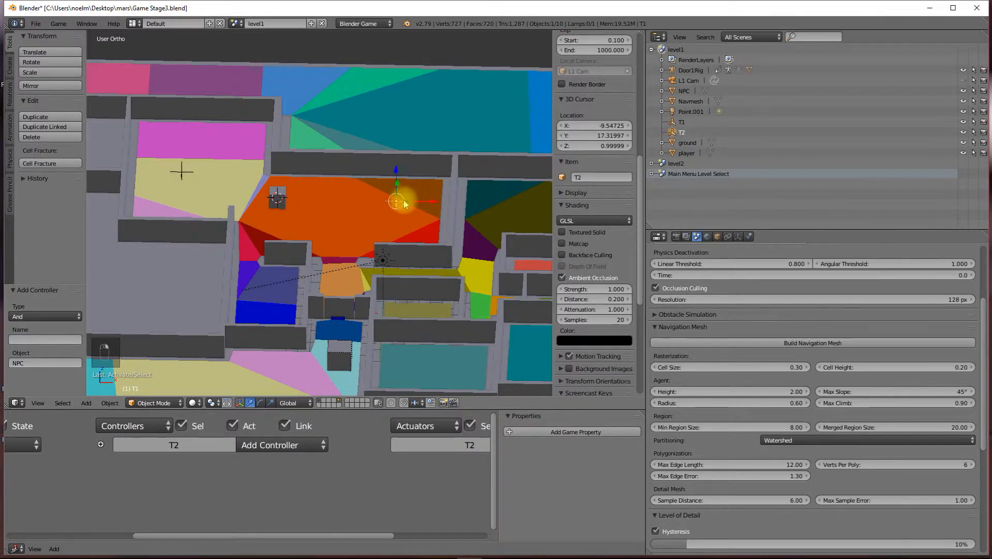
right_click(172, 176)
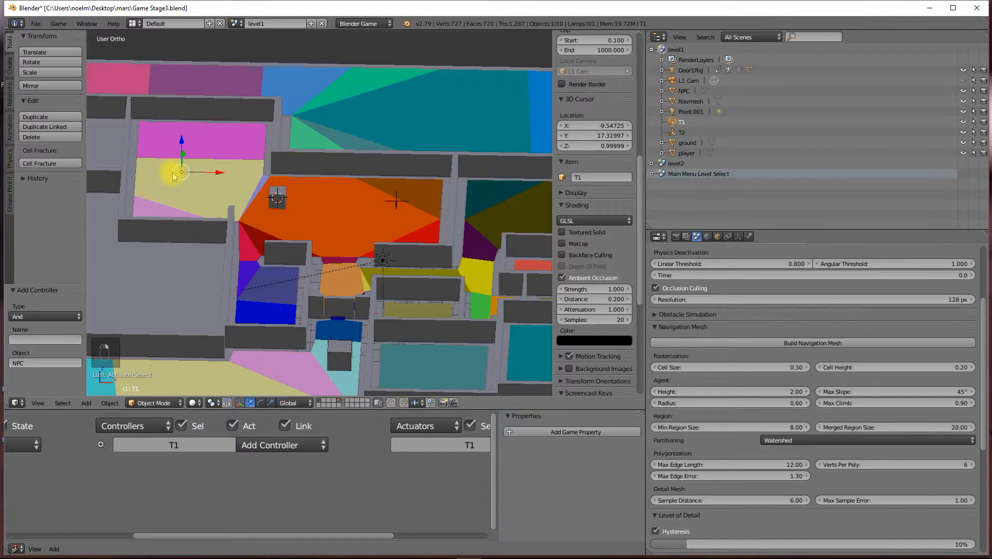
Step: Test-run the game in solid view, switch the 3D view to wireframe, and run it again to watch the NPC seek T1
key("p")
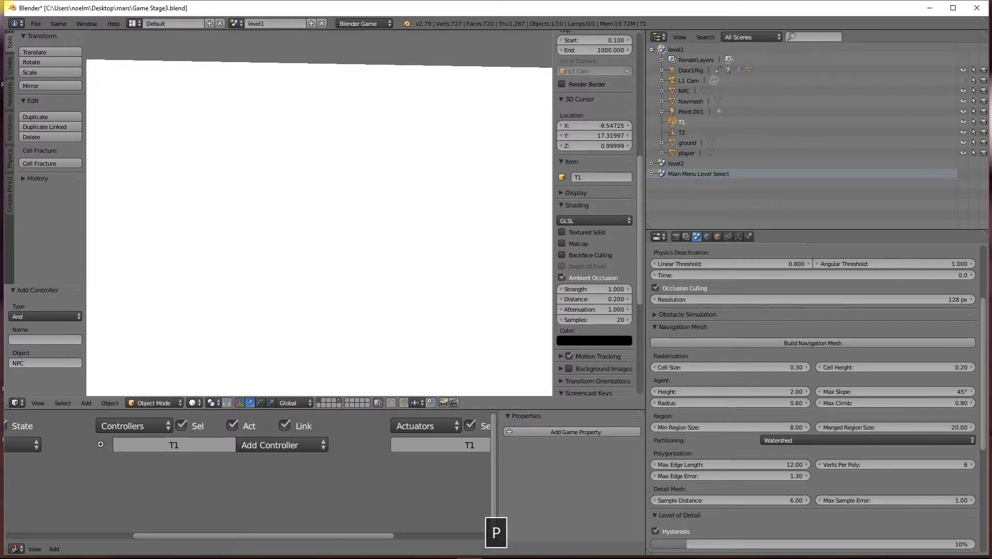
key("Escape")
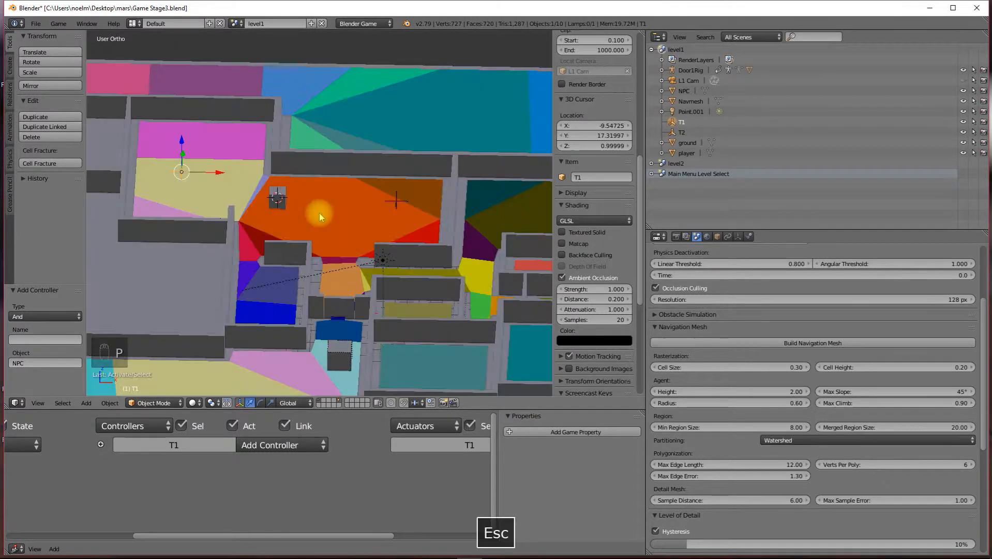
key("z")
key("p")
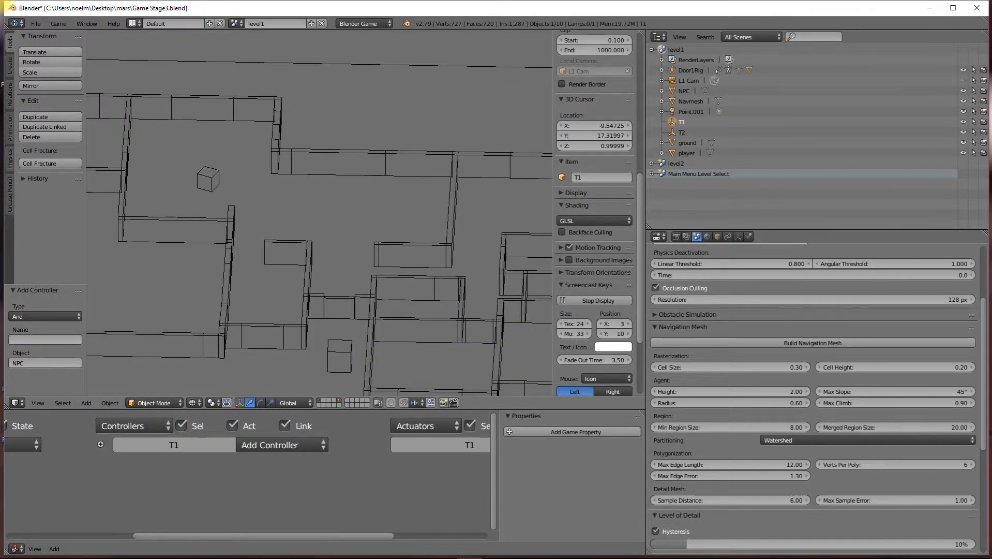
key("Escape")
Step: Move T1 in top view by about 25.6 along X and -15.9 along Y into the corridor and test-run the game
key("KP_7")
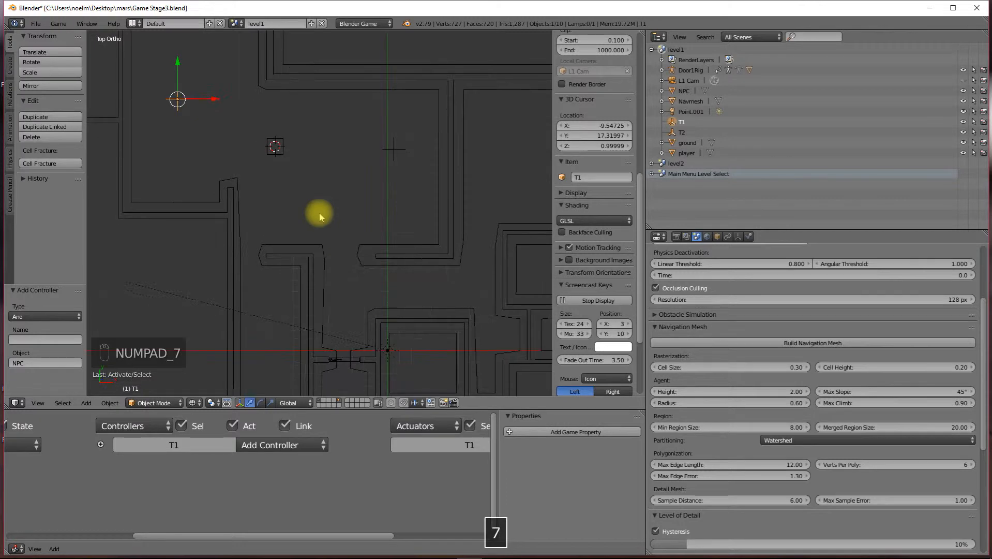
key("g")
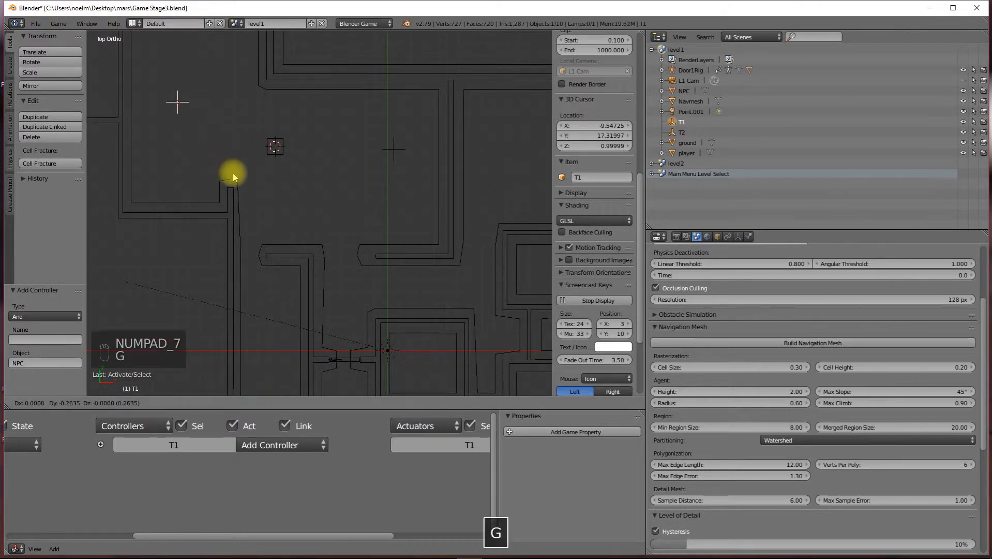
left_click(529, 353)
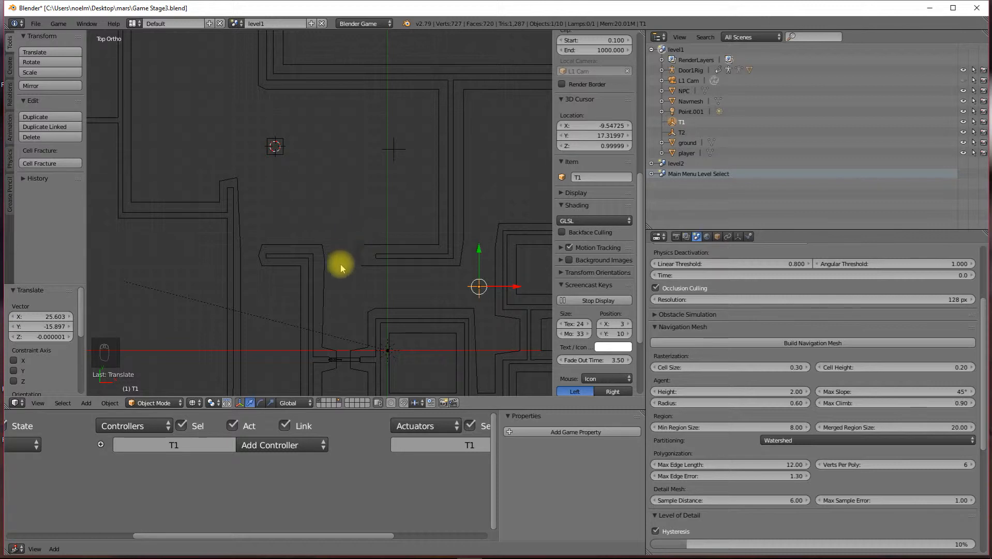
key("p")
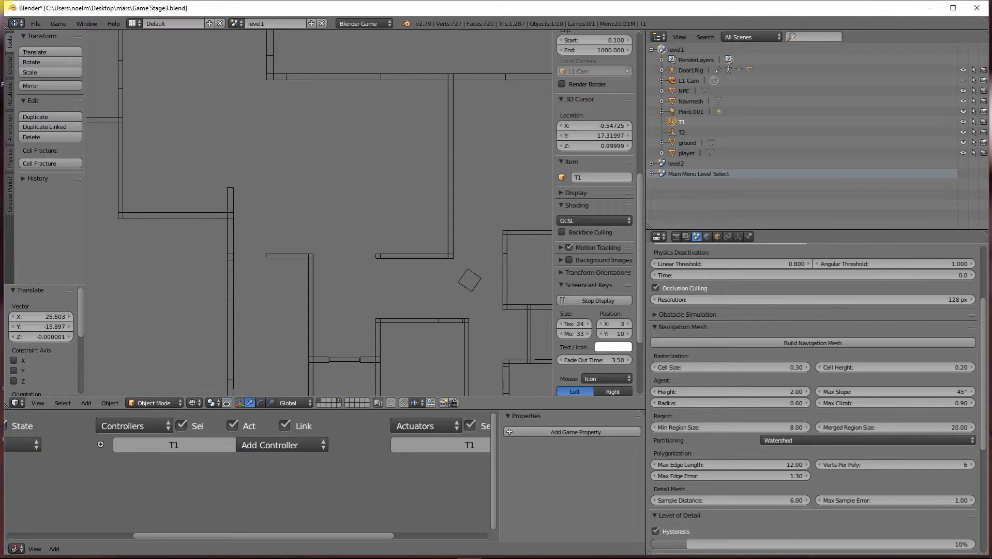
key("Escape")
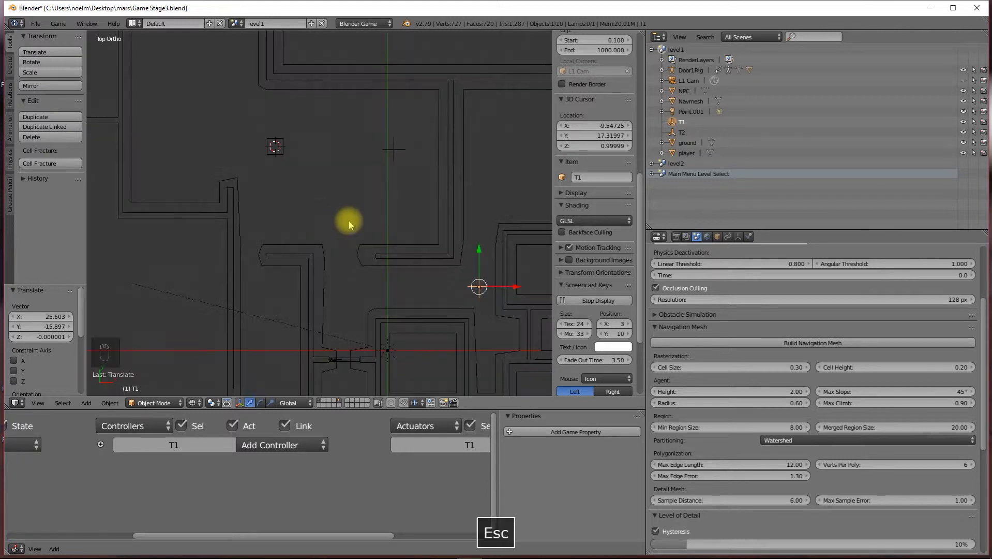
Step: Set the NPC cube's physics type to Dynamic
middle_click_drag(410, 282, 430, 333)
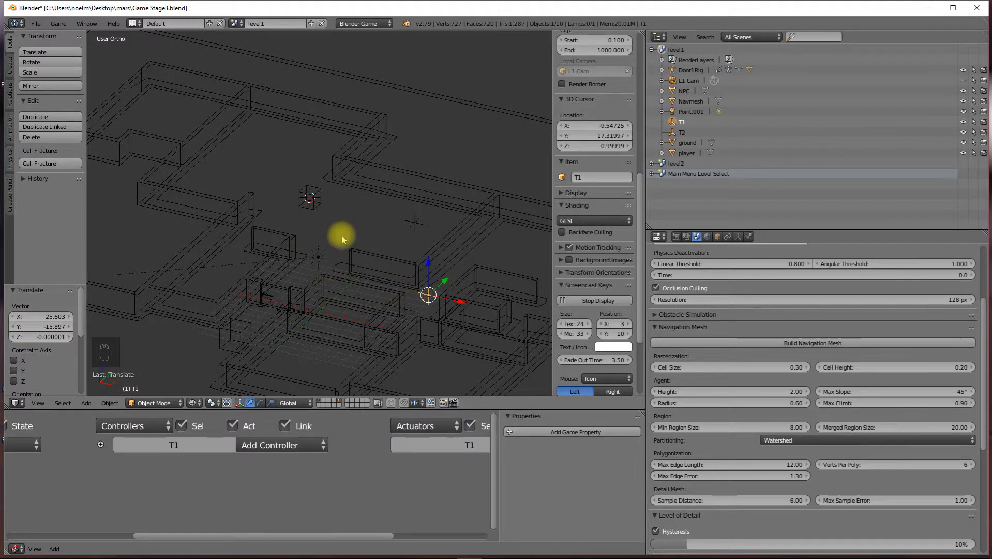
middle_click_drag(288, 310, 294, 279)
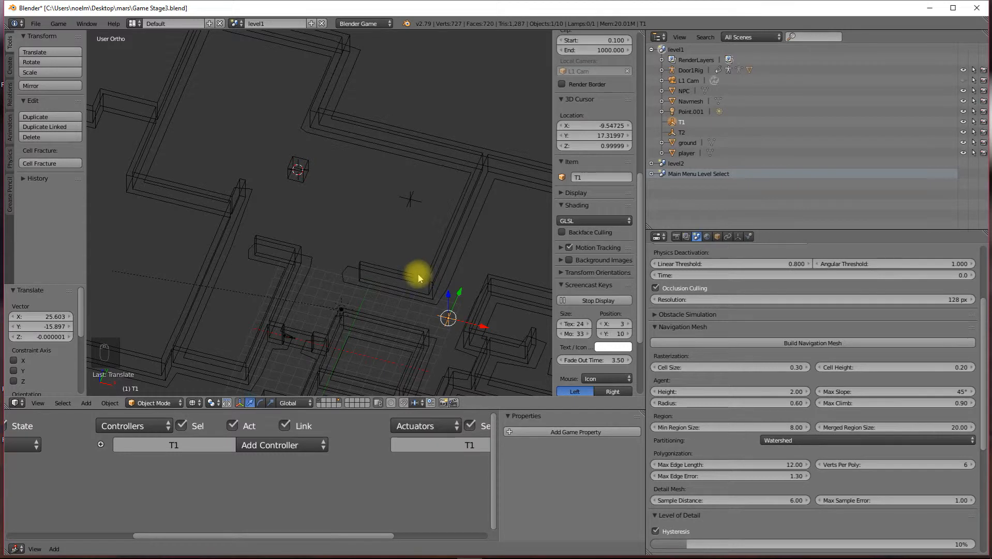
right_click(299, 167)
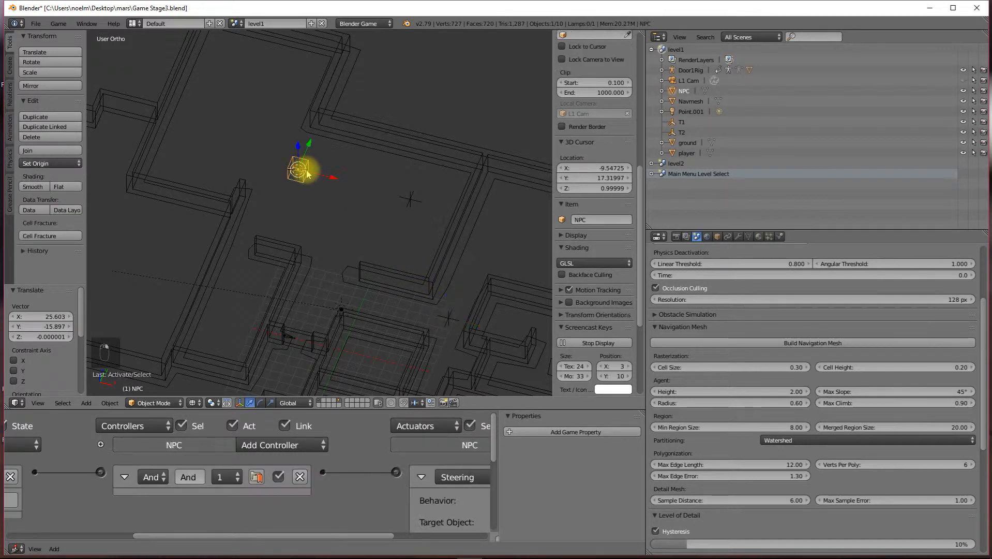
left_click(780, 237)
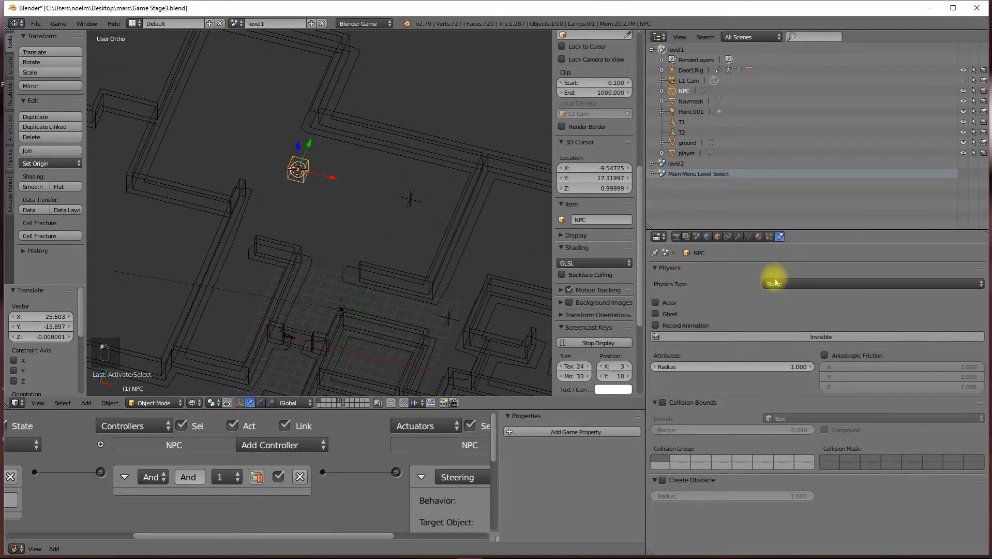
left_click(773, 283)
left_click(778, 249)
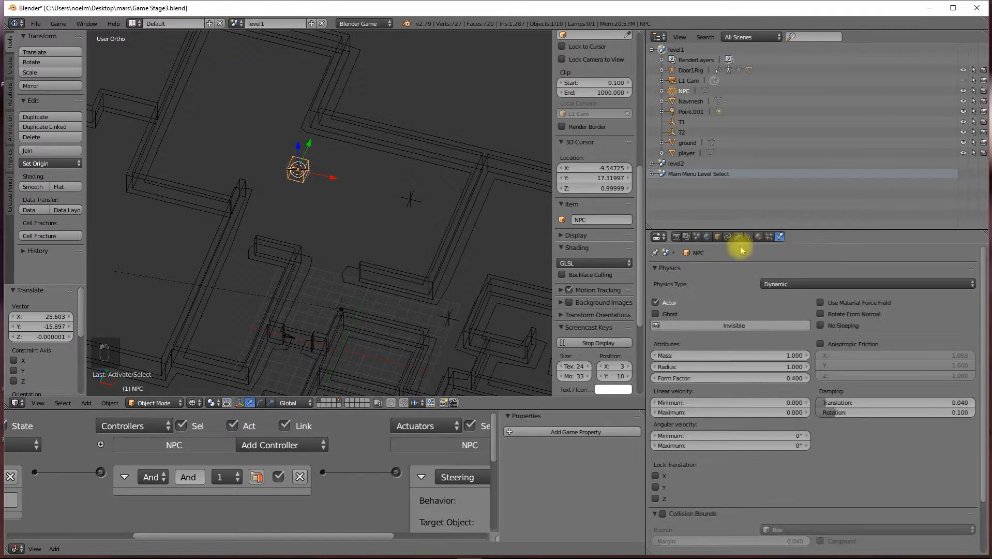
Step: Test-run the game with the dynamic NPC, and enable Collision Bounds on the cube
key("p")
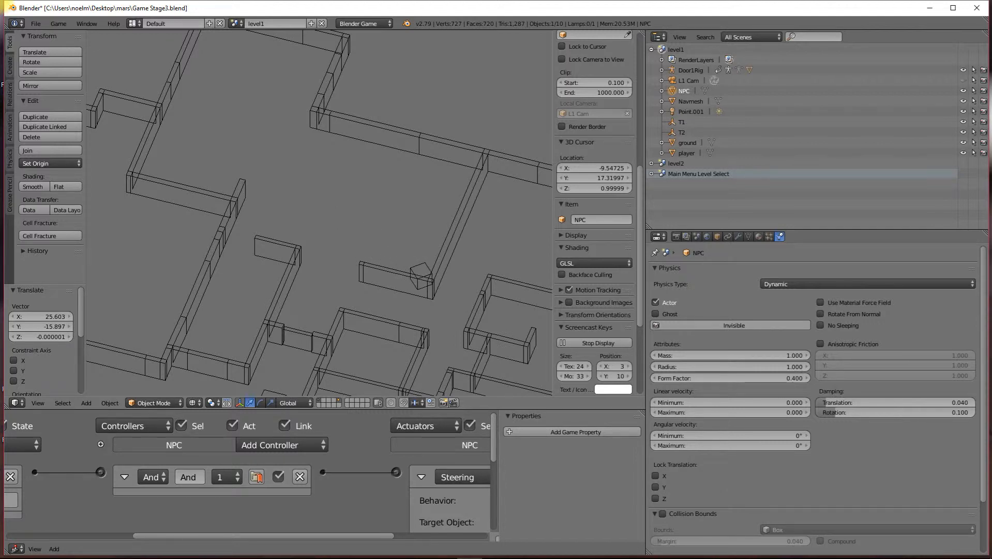
key("Escape")
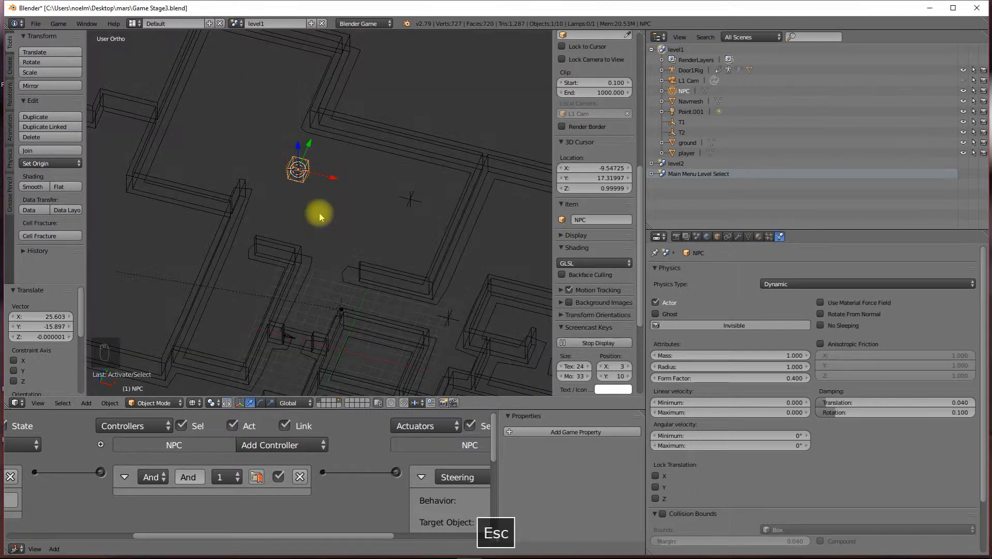
right_click(295, 193)
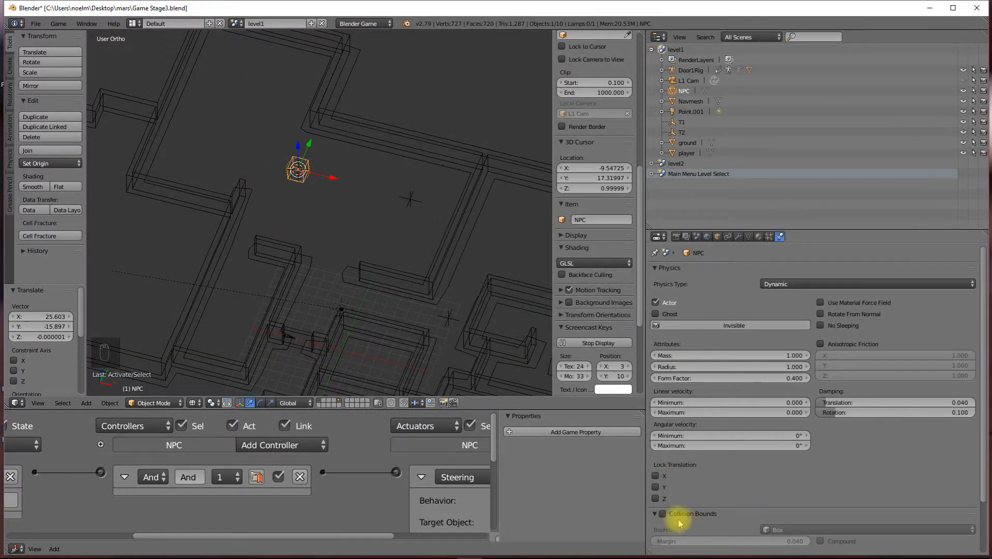
left_click(662, 514)
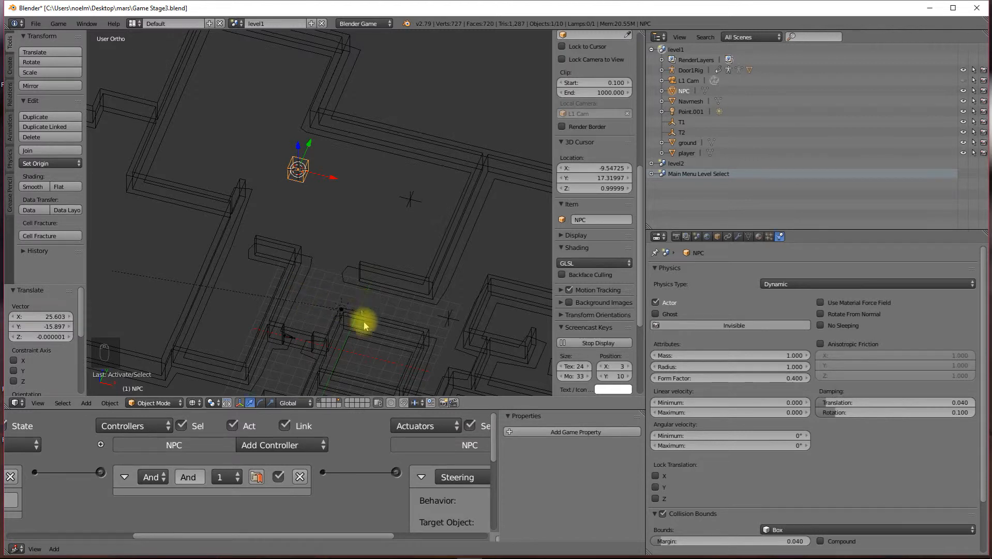
Step: Set the NPC's Steering actuator behavior to Path following and test-run the game
scroll(354, 491, "down", 2)
middle_click_drag(354, 491, 248, 476)
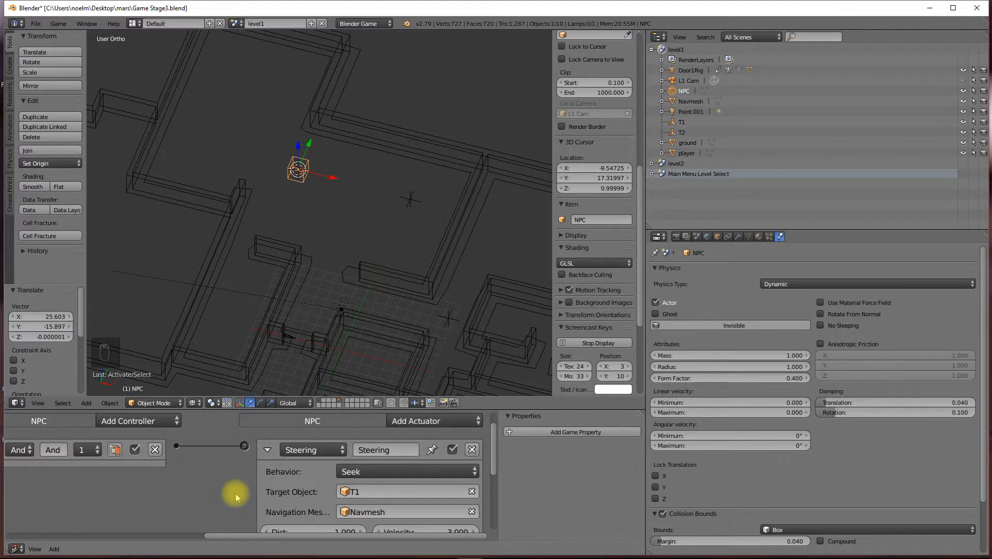
left_click(354, 473)
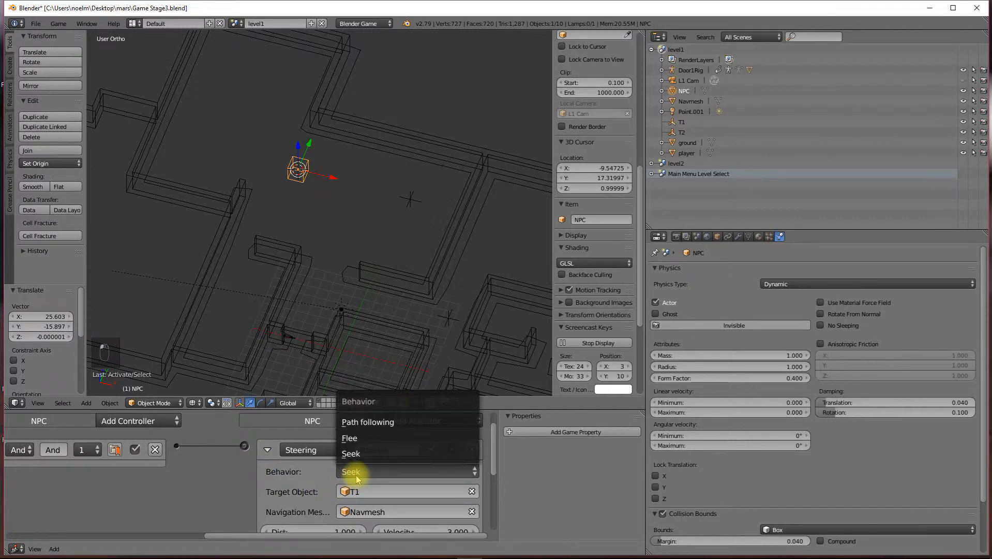
left_click(377, 429)
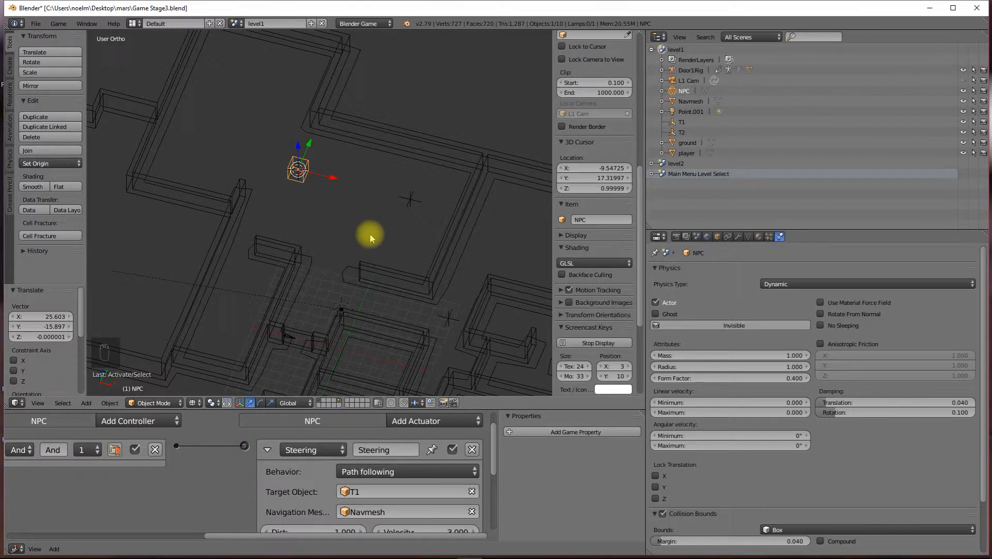
key("p")
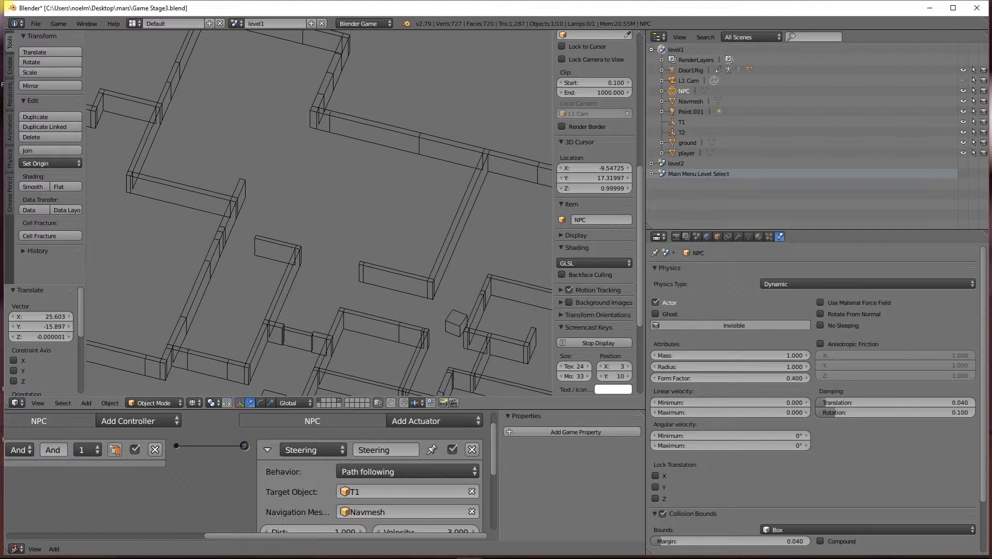
key("Escape")
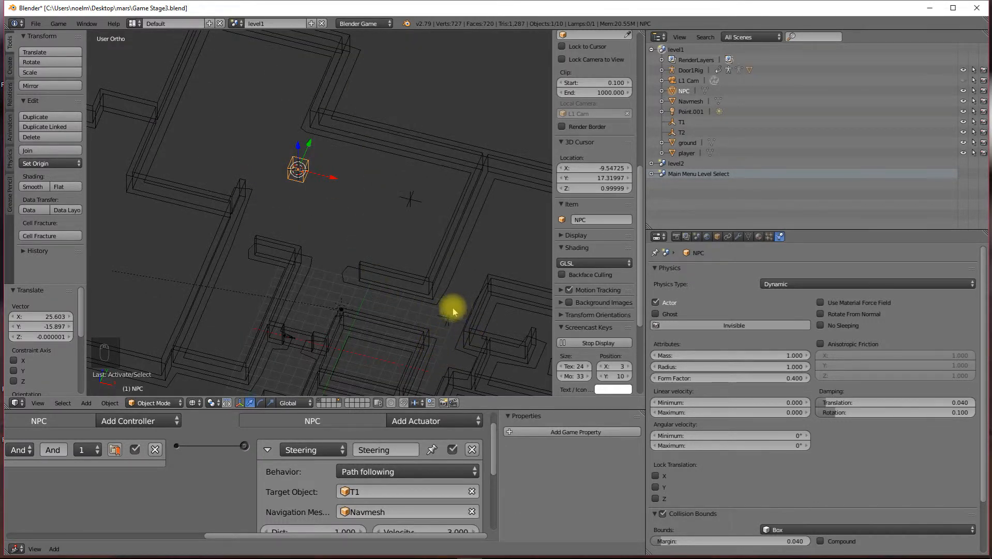
Step: Switch the NPC's Steering behavior to Seek and test-run the game for comparison
left_click(373, 470)
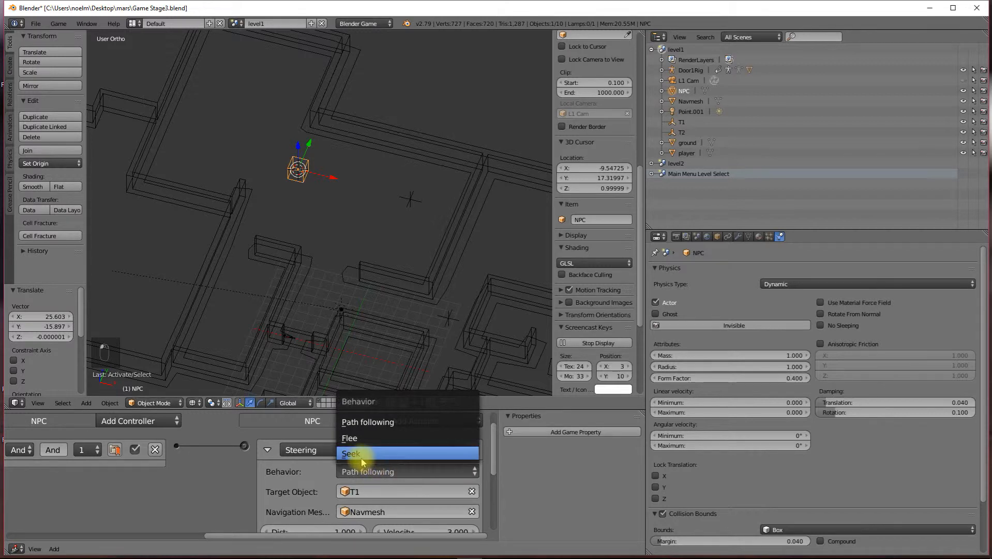
left_click(362, 454)
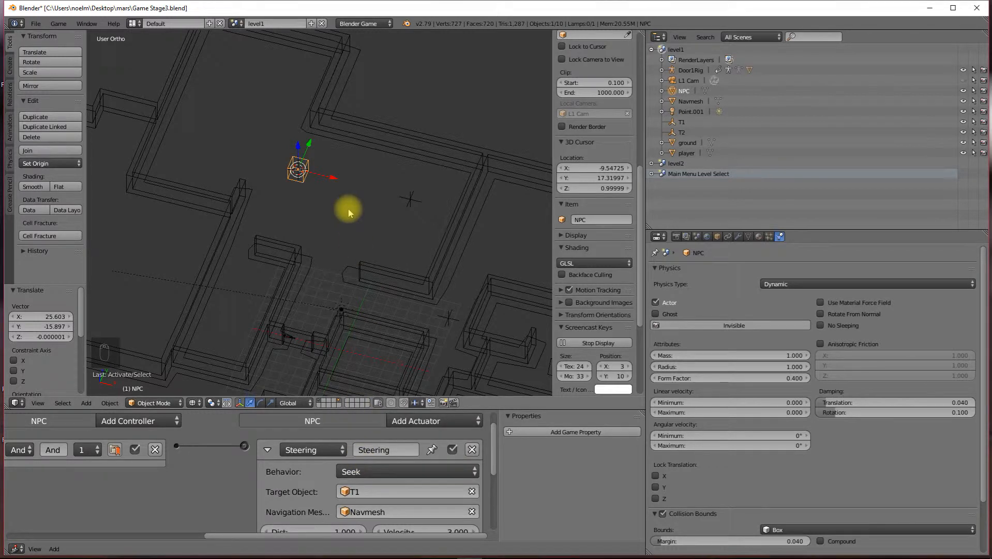
key("p")
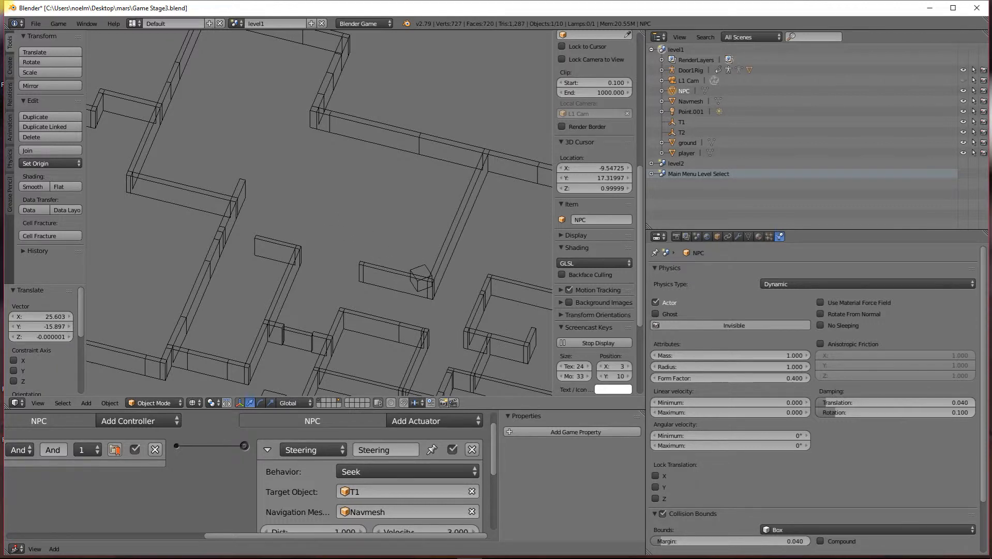
key("Escape")
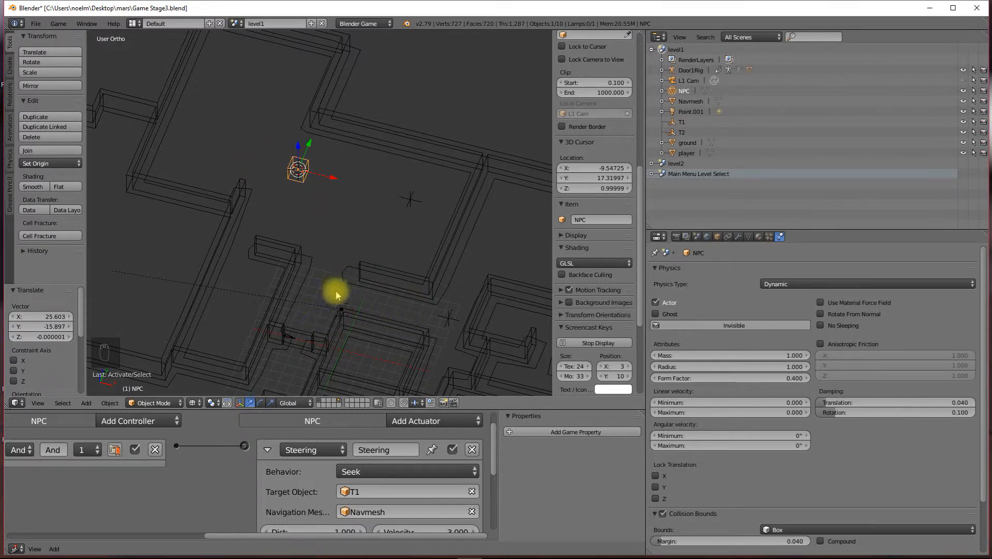
Step: Return the NPC's Steering behavior to Path following and test-run the game again
left_click(379, 474)
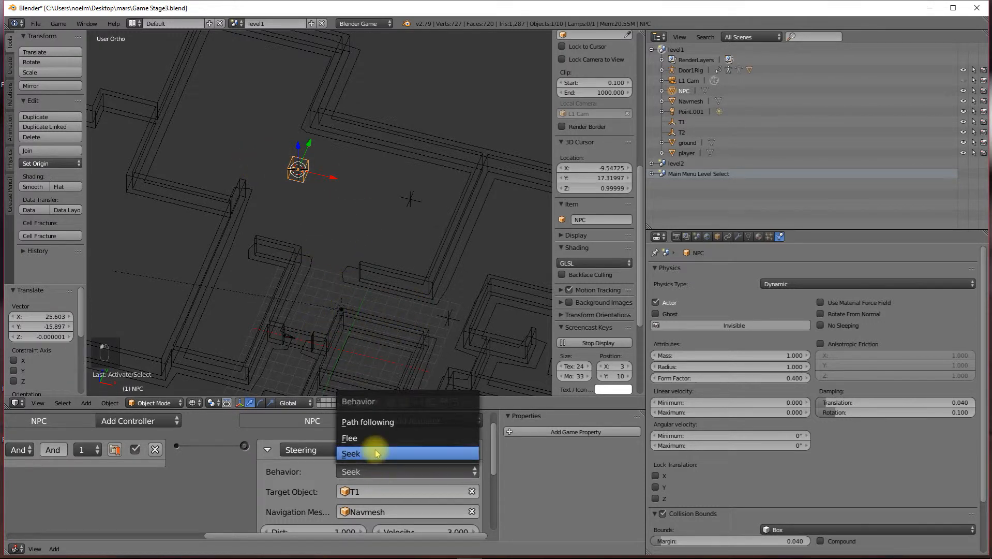
left_click(377, 420)
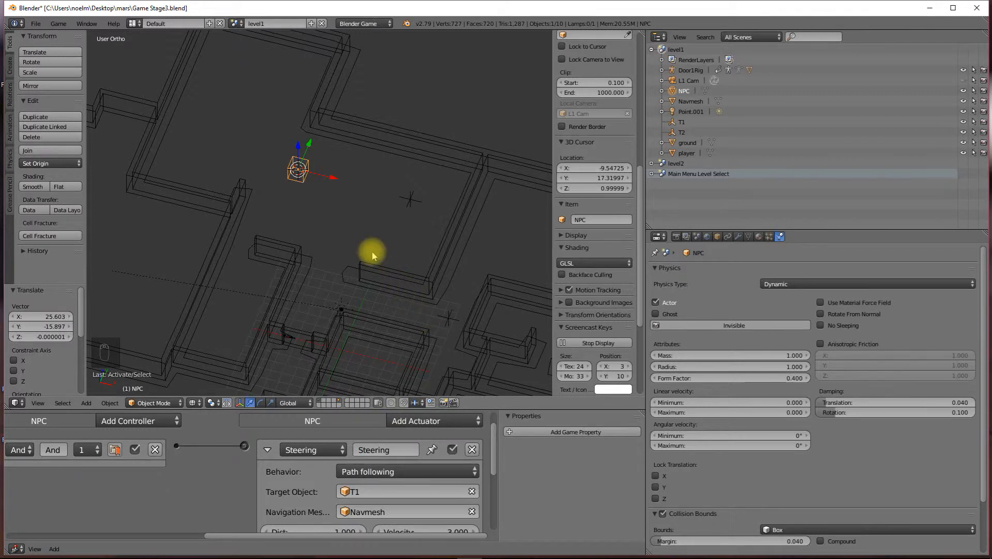
key("p")
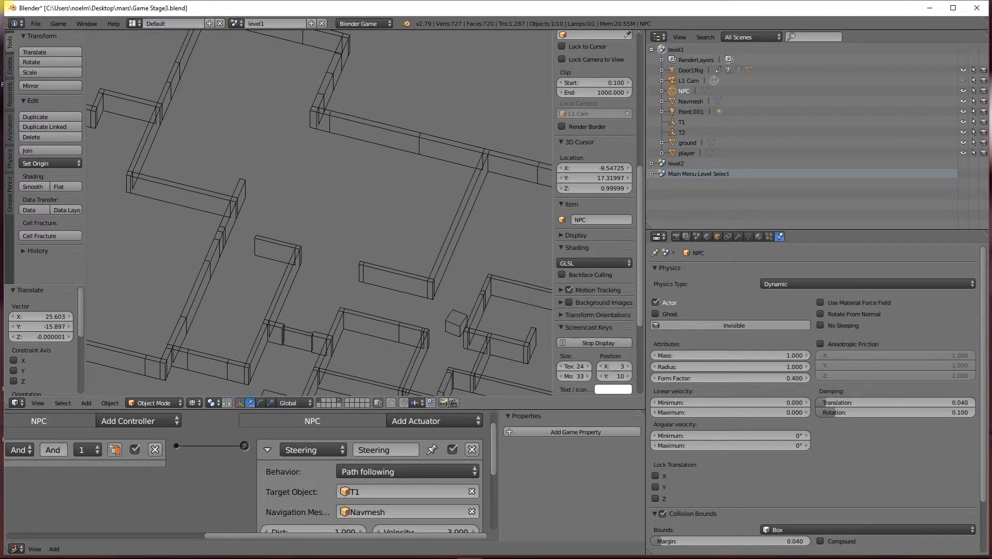
key("Escape")
Step: Move T1 in top view by about -24.9 along X and 16.4 along Y, out of the corridor into the NPC's room
key("KP_7")
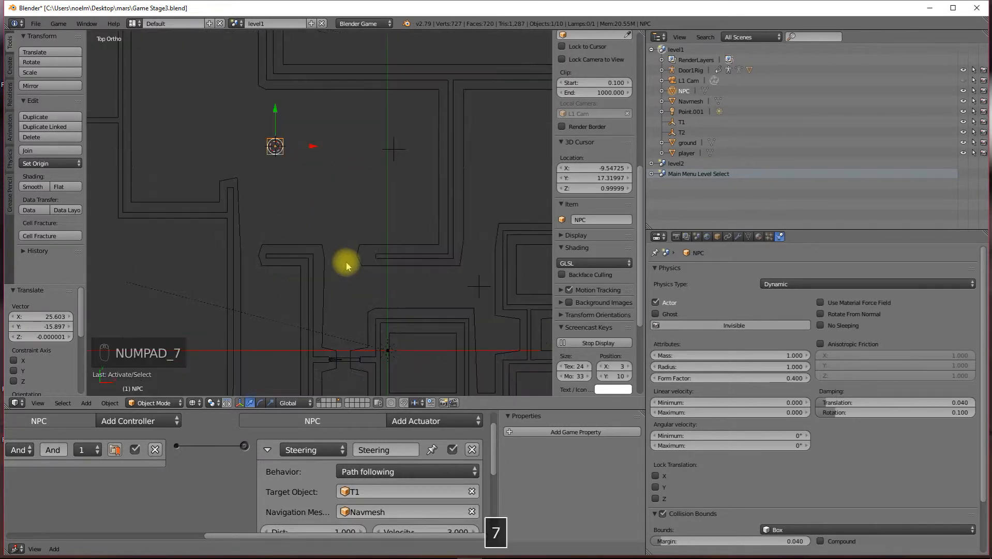
right_click(478, 287)
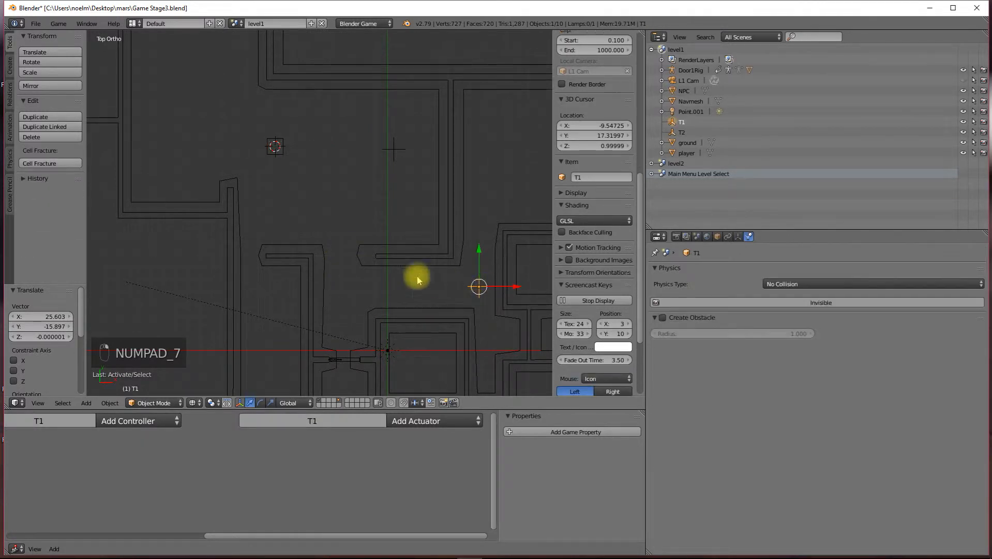
key("g")
left_click(198, 75)
scroll(237, 139, "down", 2)
middle_click_drag(289, 157, 381, 243, "shift")
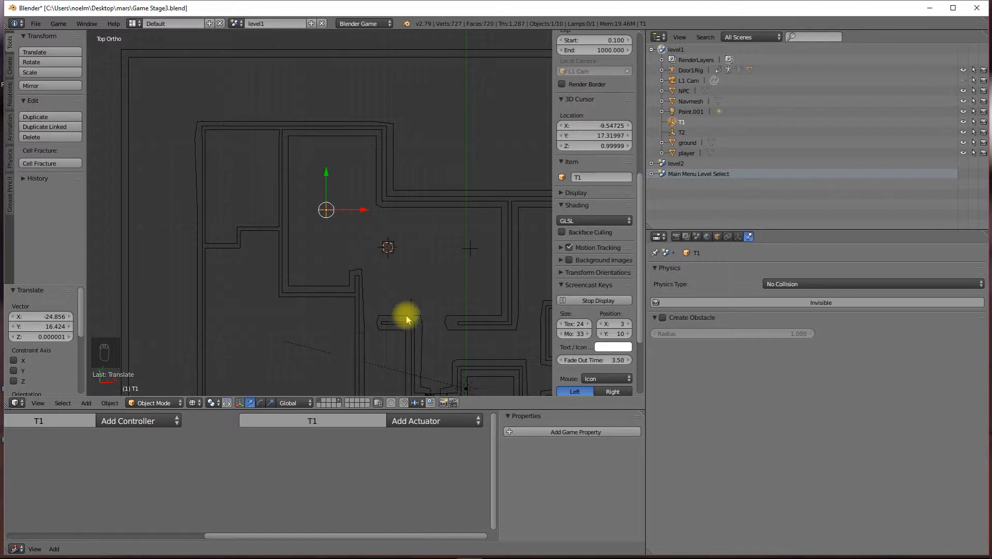
Step: Maximize the NPC's logic editor and delete its Always sensor and And controller, keeping the Steering actuator
scroll(392, 288, "up", 3)
right_click(428, 282)
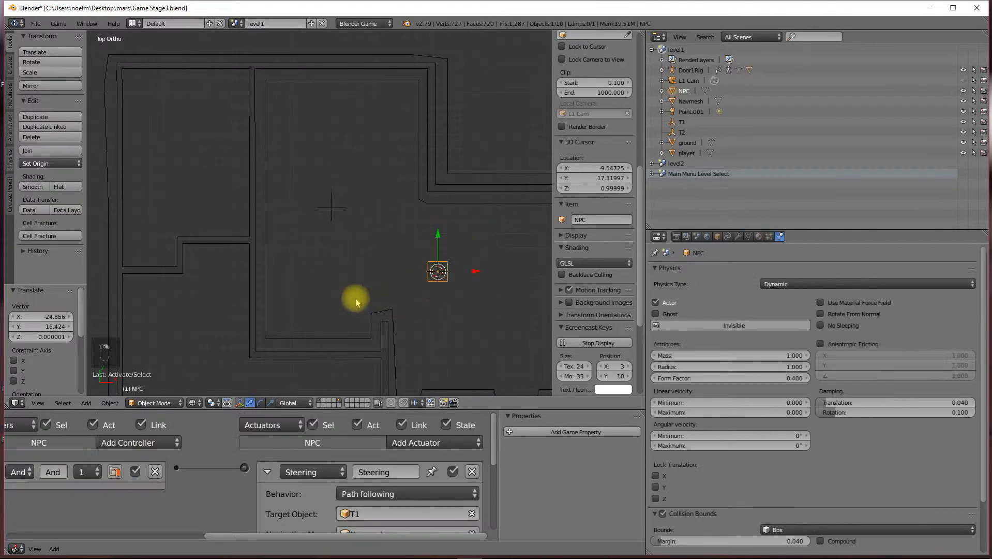
key("ctrl+Up")
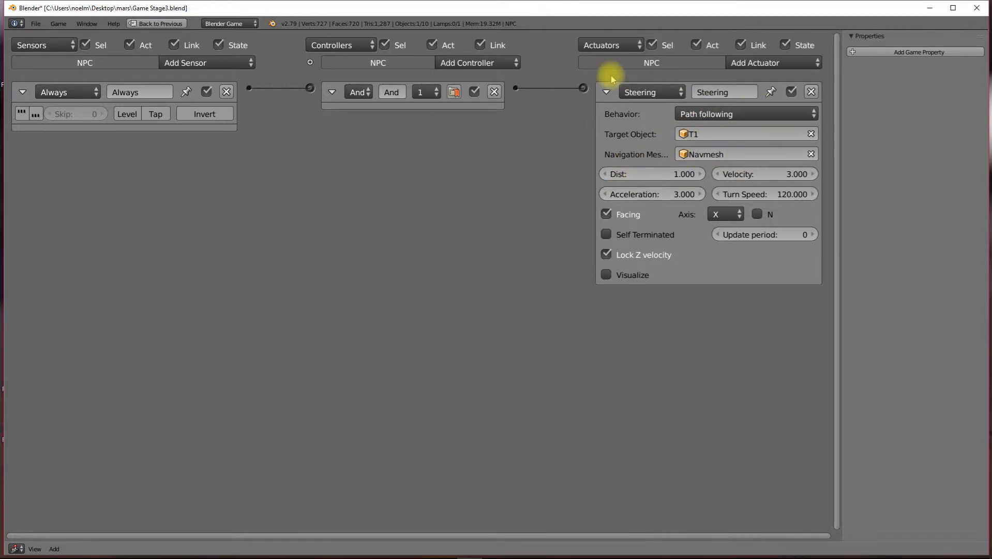
left_click(227, 92)
left_click(494, 92)
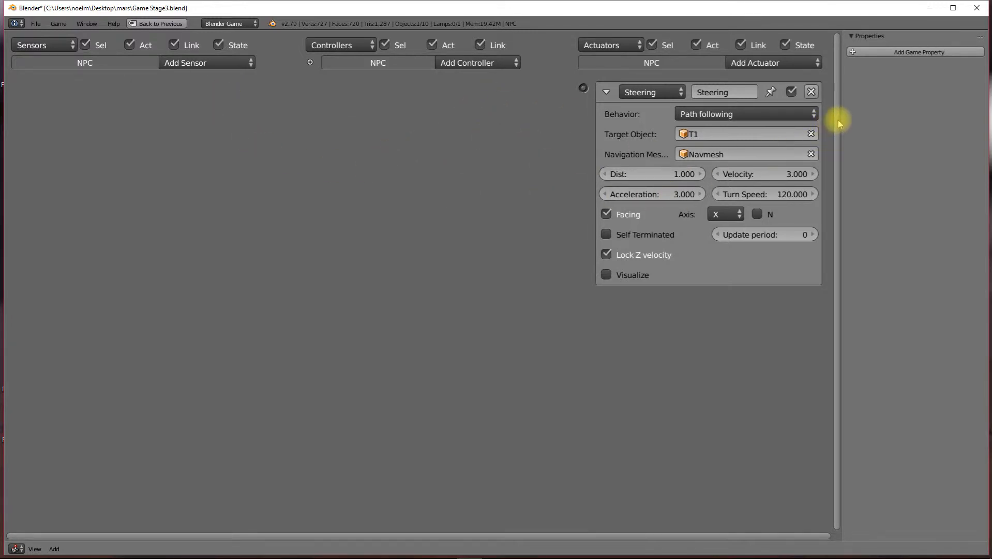
left_click_drag(844, 124, 765, 124)
scroll(518, 144, "up", 1)
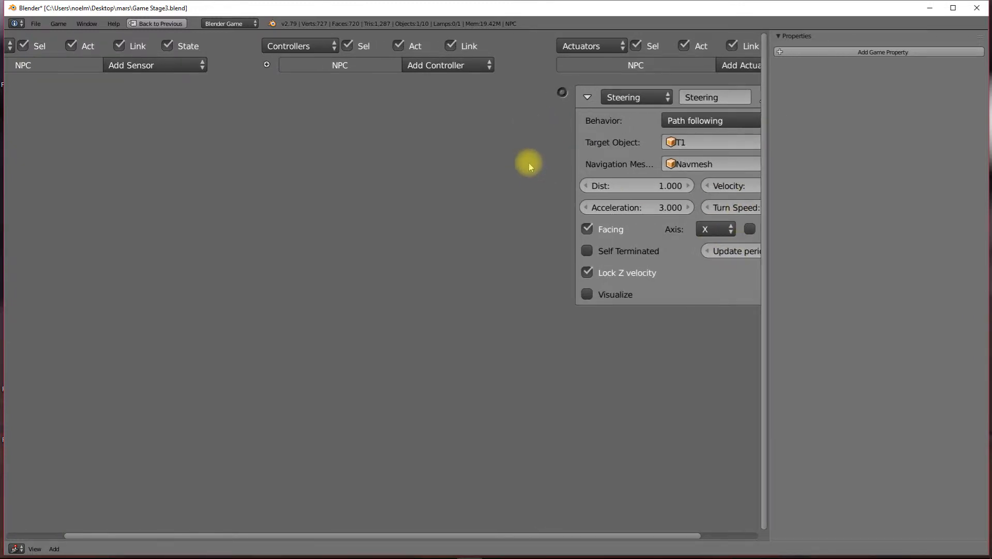
scroll(530, 162, "down", 1)
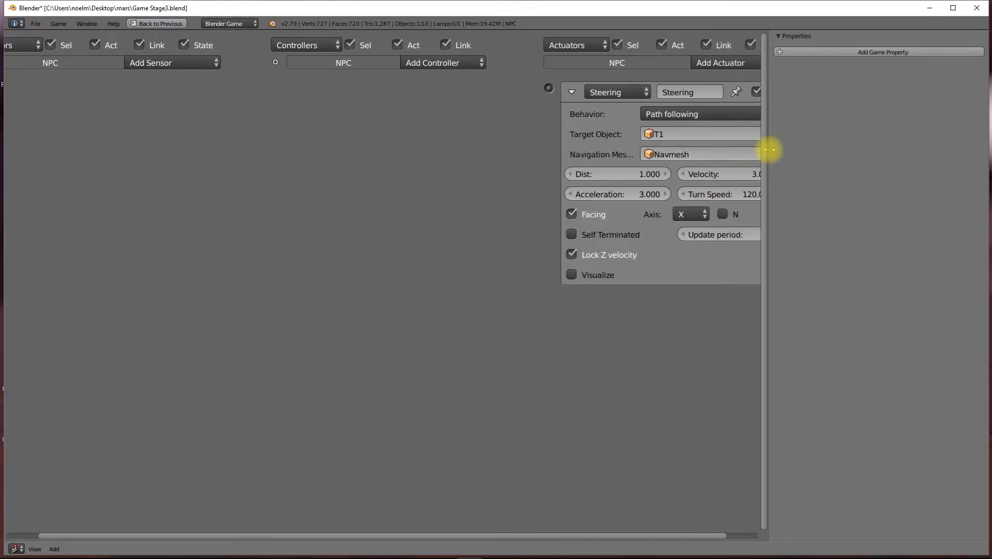
left_click_drag(770, 149, 806, 150)
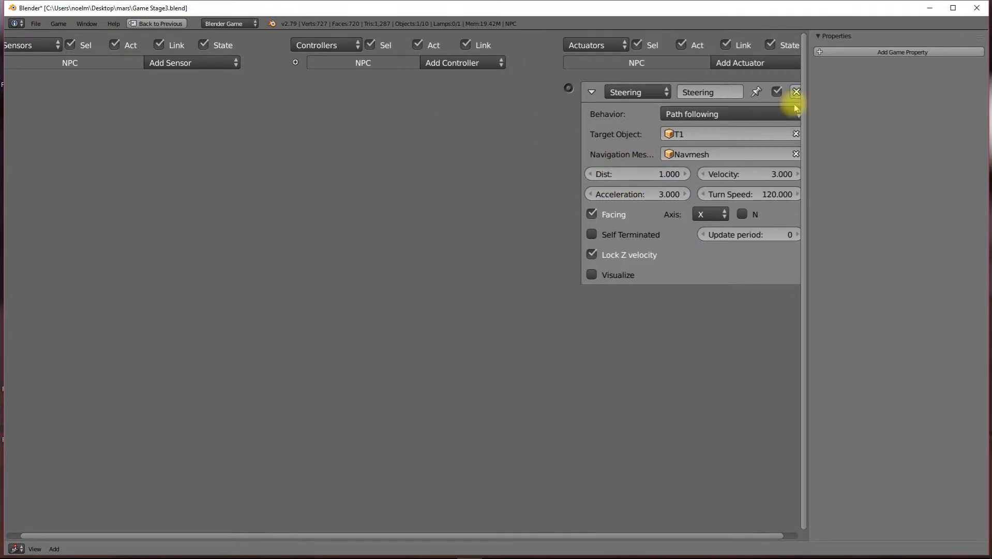
Step: Add a Boolean game property named March to the NPC
left_click_drag(809, 87, 750, 82)
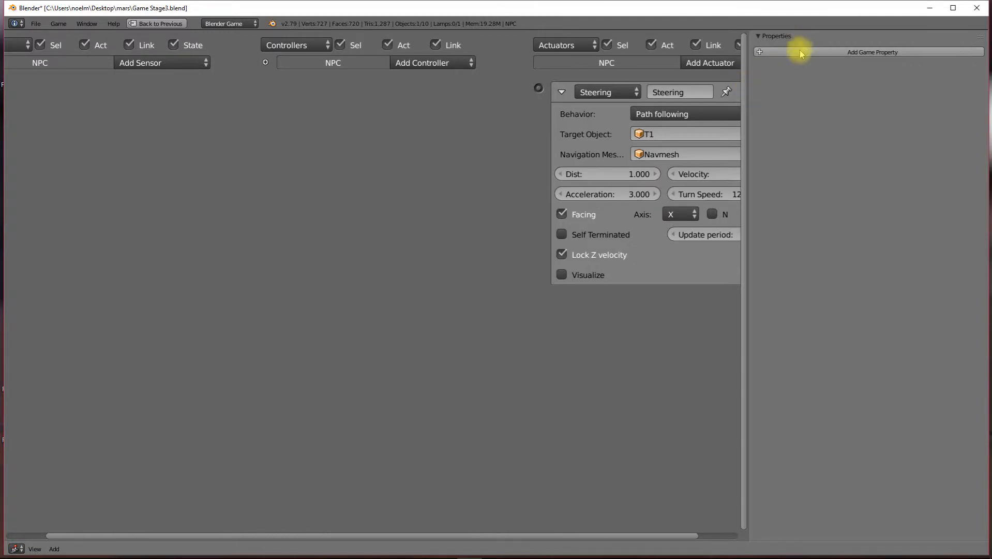
left_click(798, 52)
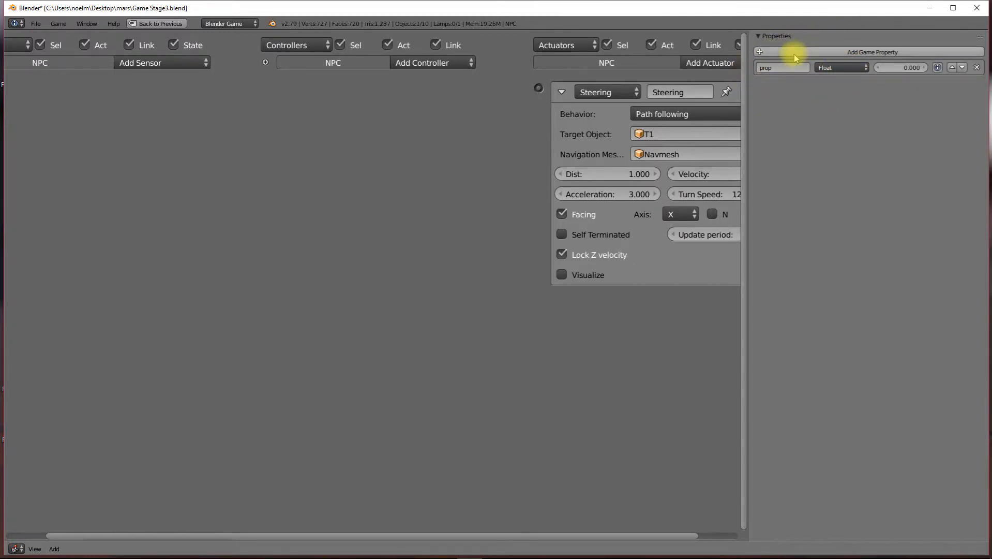
left_click(839, 69)
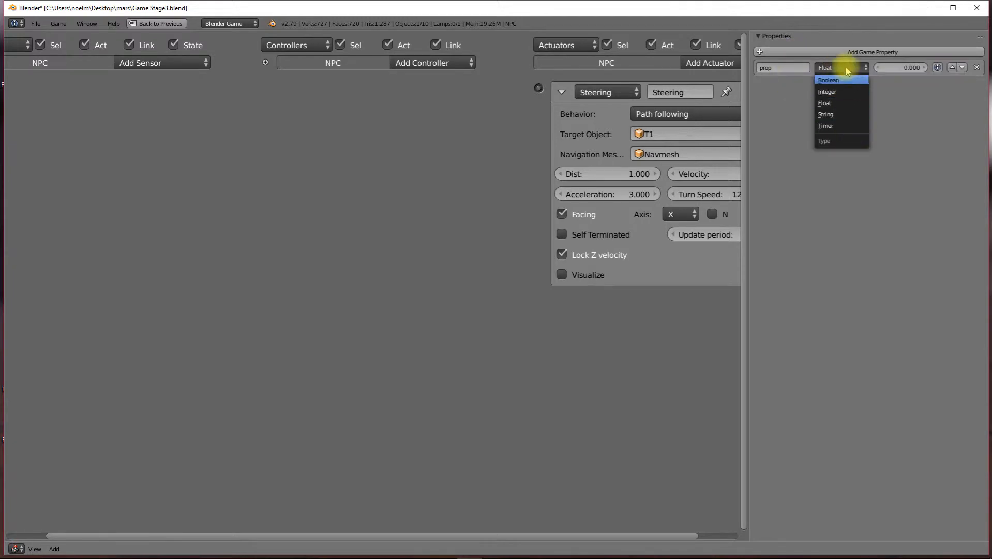
left_click(829, 80)
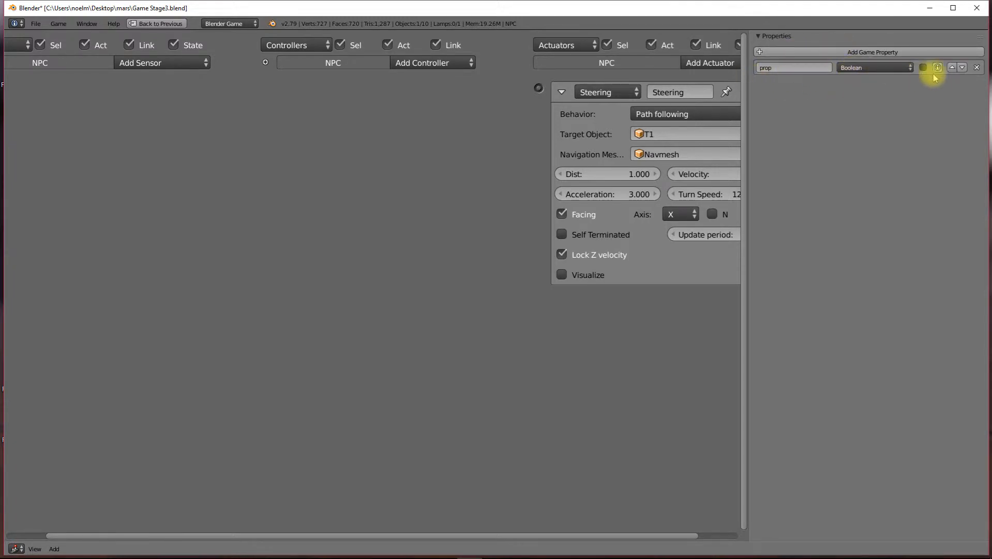
left_click(785, 69)
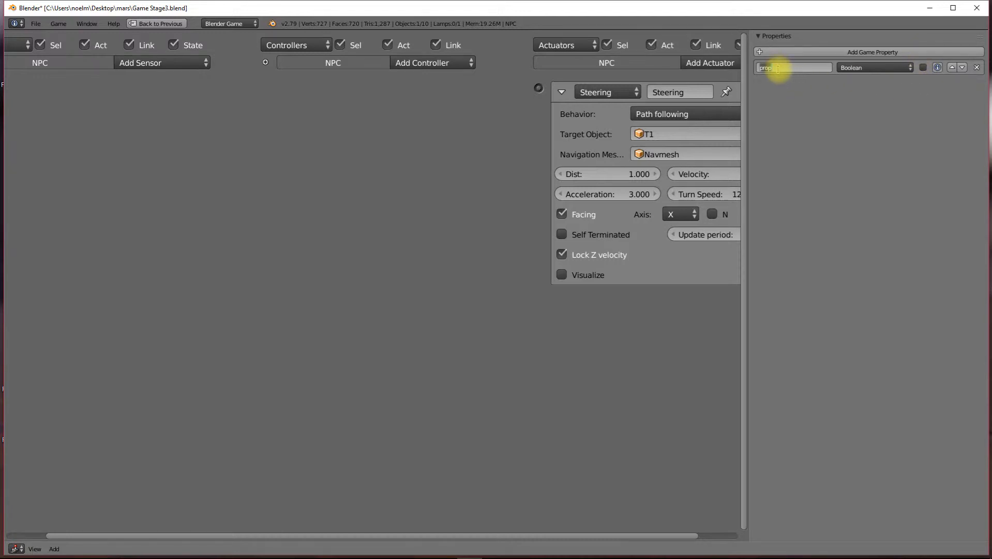
type("March")
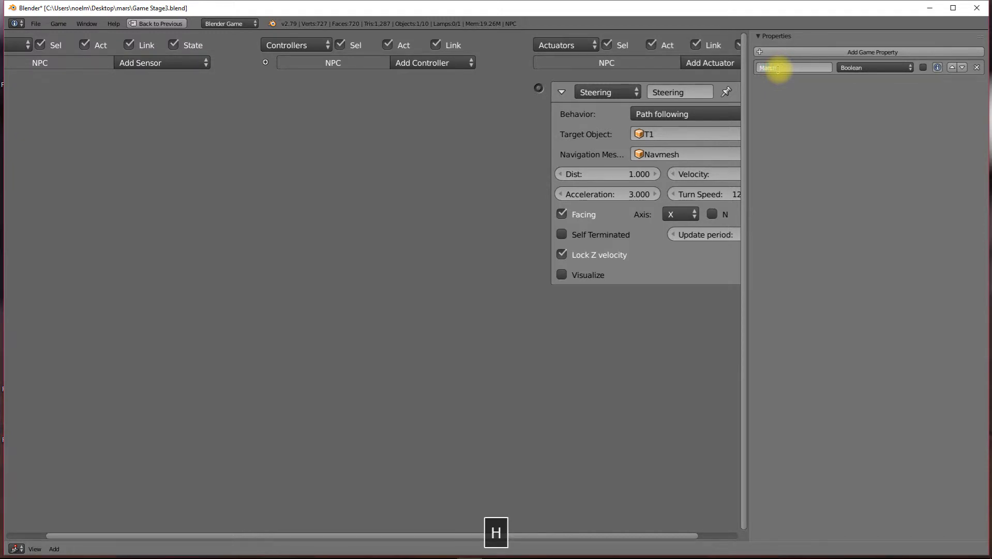
key("Return")
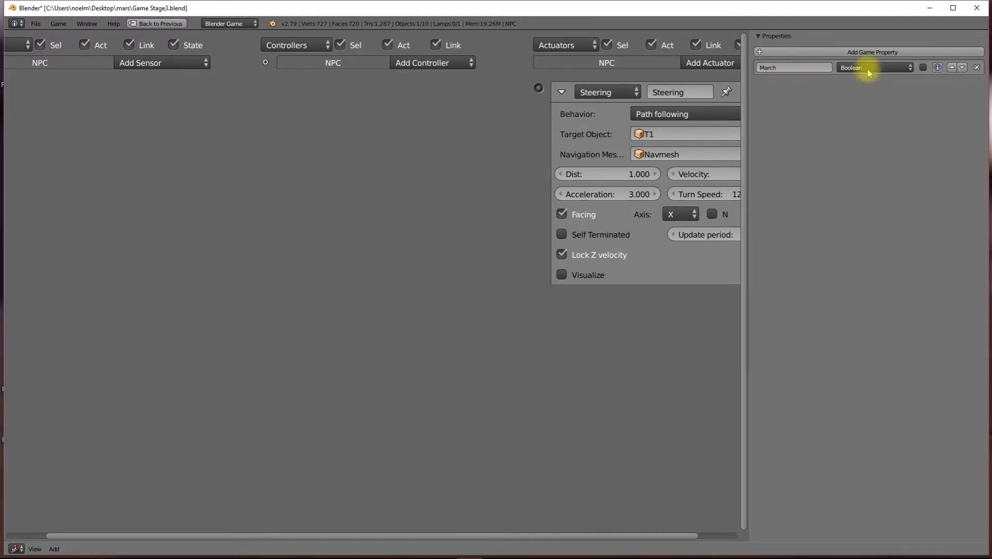
Step: Add a Property sensor testing March equal to true and link it through an And controller to the T1 Steering actuator
scroll(199, 125, "left", 2, "ctrl")
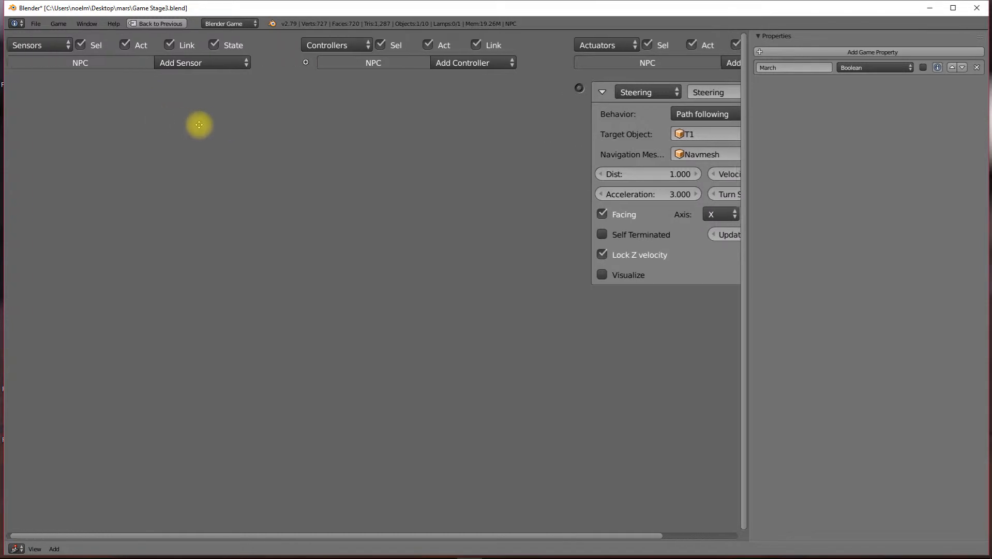
left_click(204, 62)
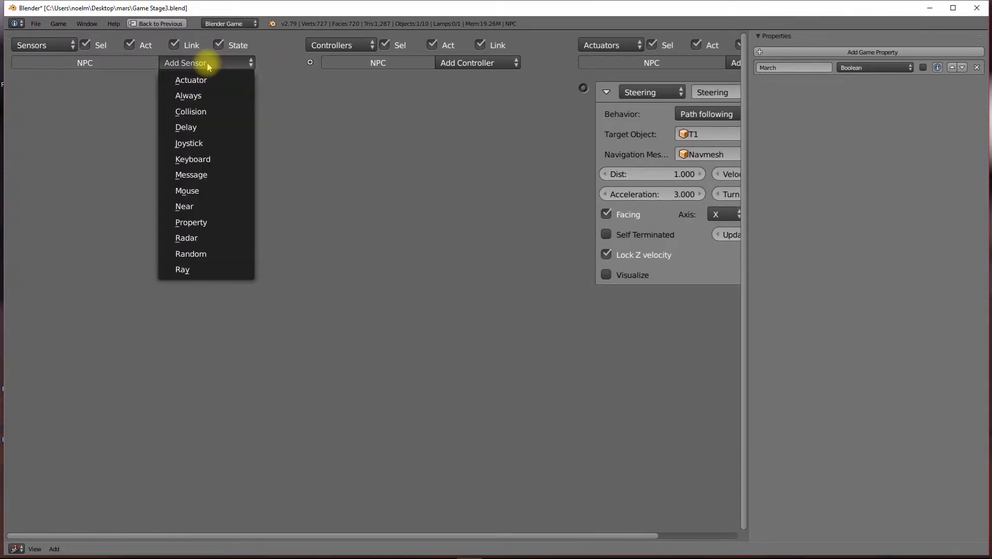
left_click(205, 223)
left_click(106, 155)
left_click(116, 178)
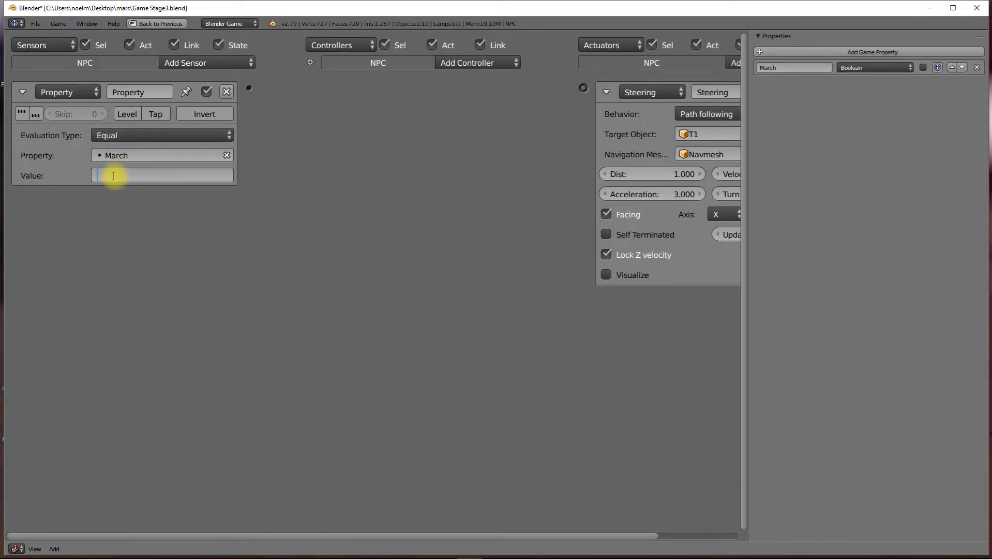
type("e")
left_click(228, 225)
left_click_drag(291, 92, 587, 93)
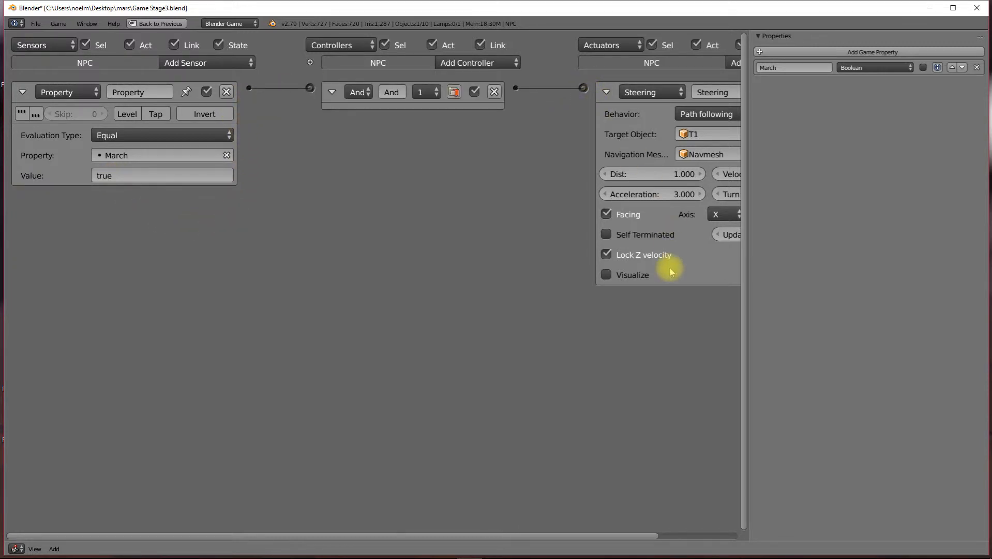
Step: Add a second Property sensor to the NPC that tests March equal to false
middle_click_drag(573, 273, 448, 261)
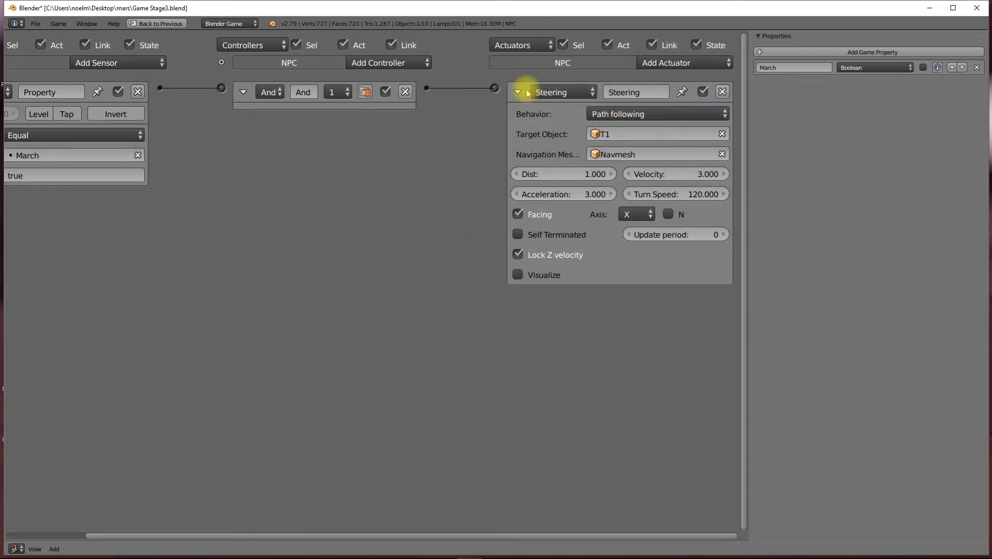
middle_click_drag(286, 135, 343, 135)
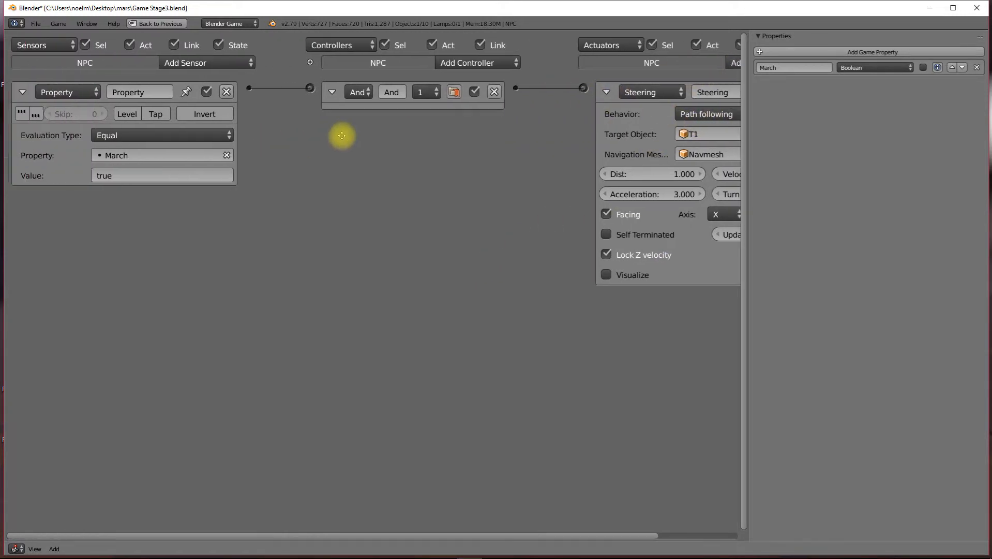
left_click(226, 63)
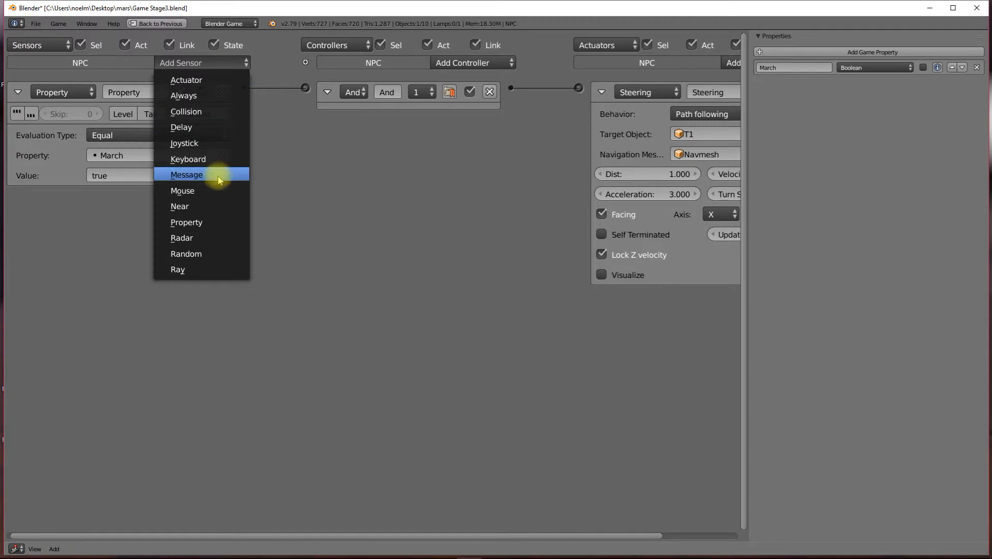
left_click(208, 223)
left_click(101, 263)
left_click(107, 285)
left_click(106, 283)
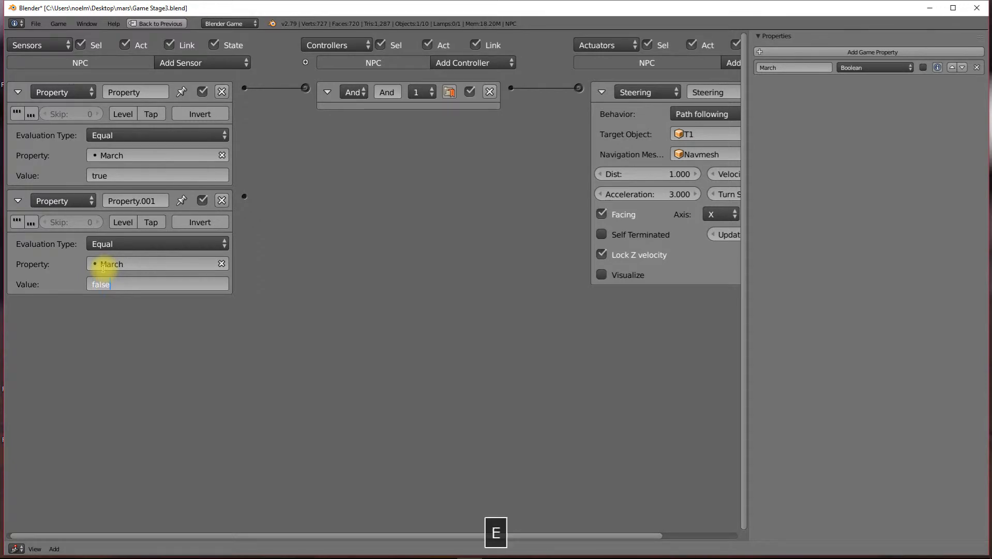
type("false")
key("Return")
Step: Add a second Steering actuator with Path following behavior, target object T2 and navigation mesh Navmesh
middle_click_drag(478, 118, 400, 118)
left_click(655, 63)
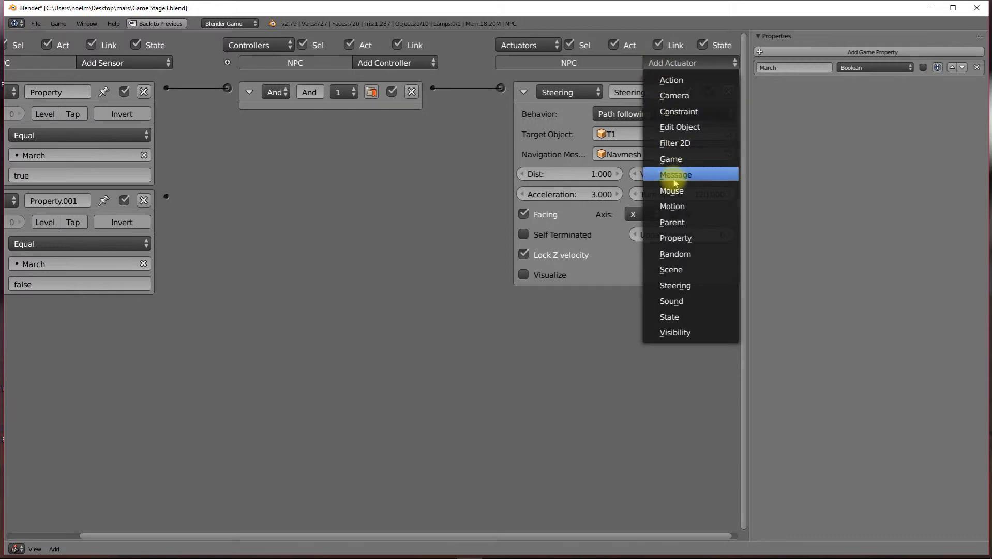
left_click(700, 288)
left_click(605, 322)
left_click(636, 271)
left_click(627, 341)
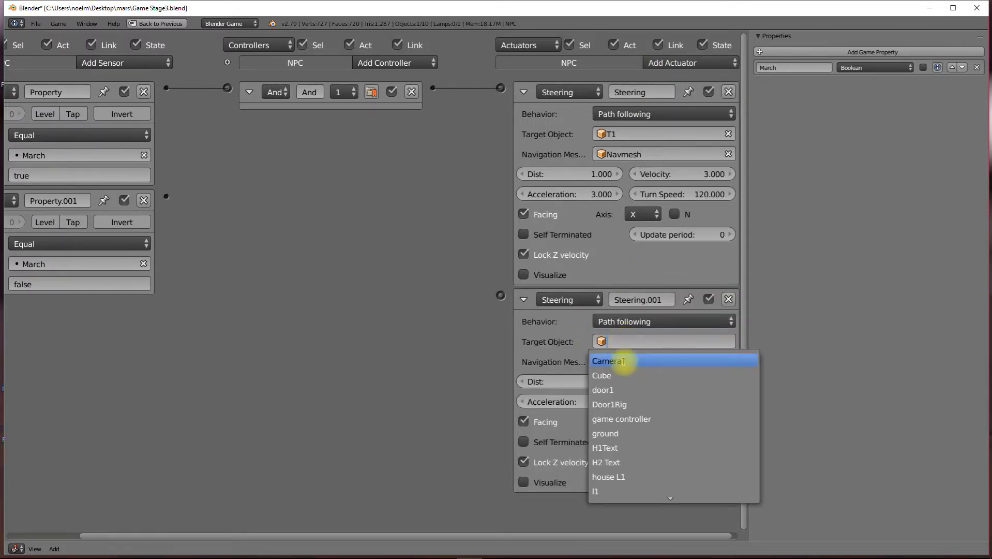
scroll(626, 478, "down", 3)
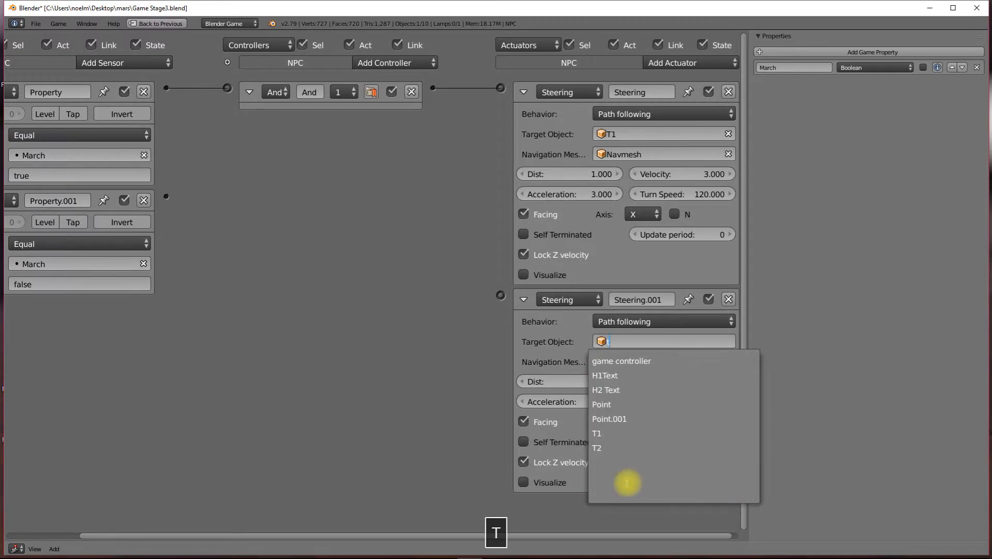
left_click(627, 446)
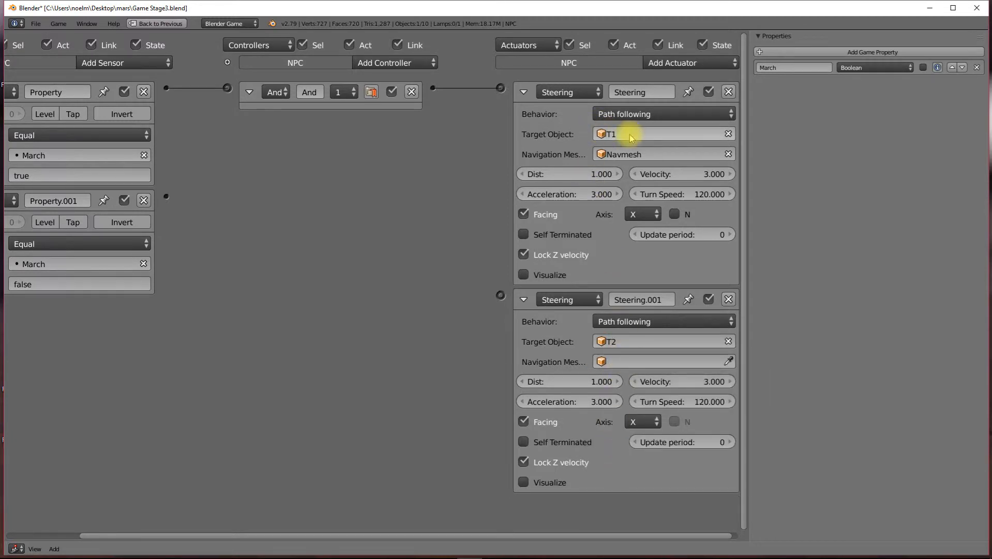
left_click(600, 365)
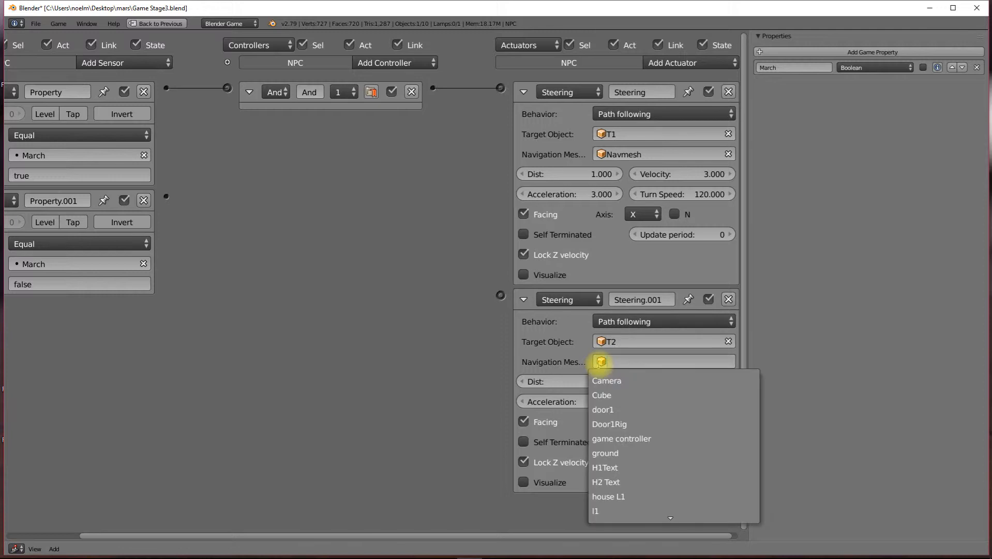
type("n")
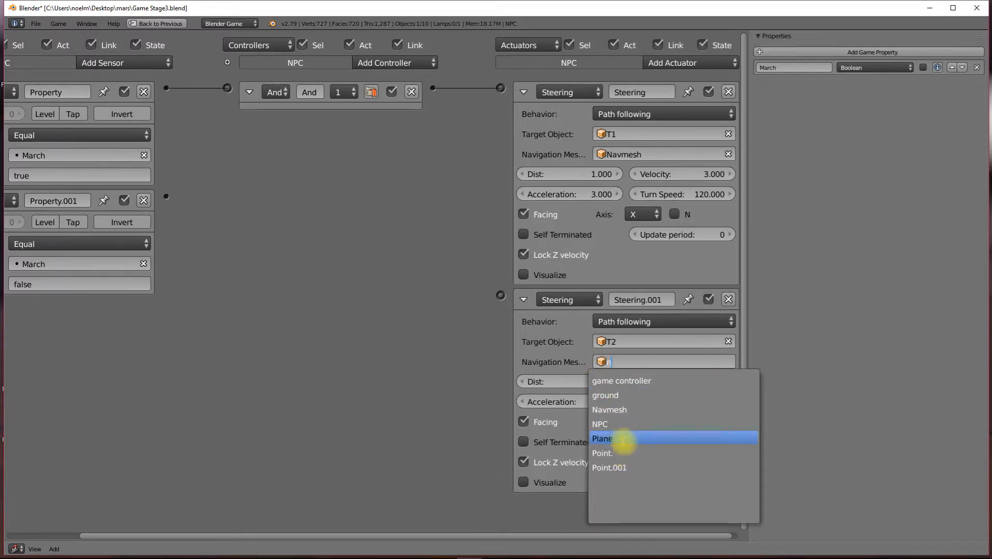
left_click(621, 409)
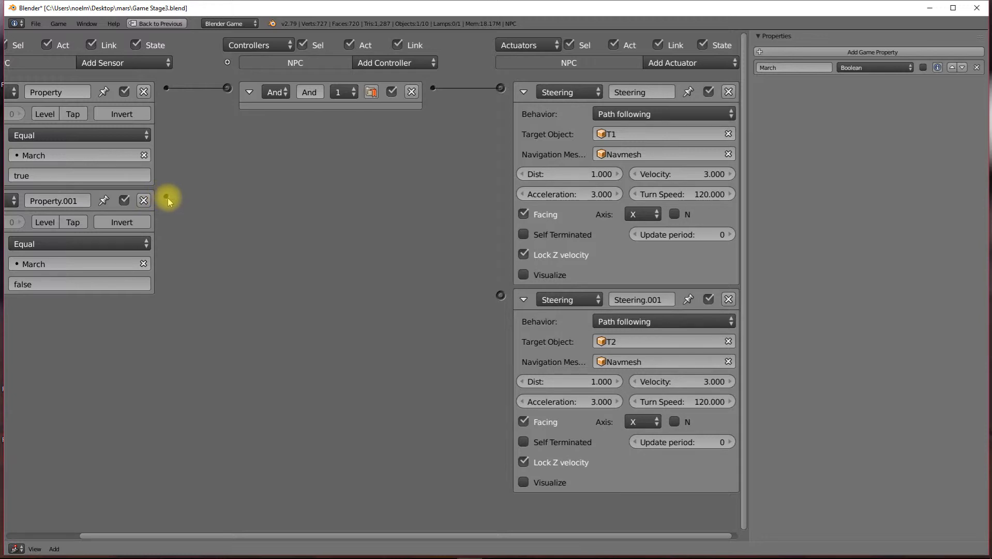
Step: Link the March-false Property sensor to the T2 Steering actuator through a new And controller
left_click_drag(167, 197, 500, 296)
middle_click_drag(317, 216, 206, 212)
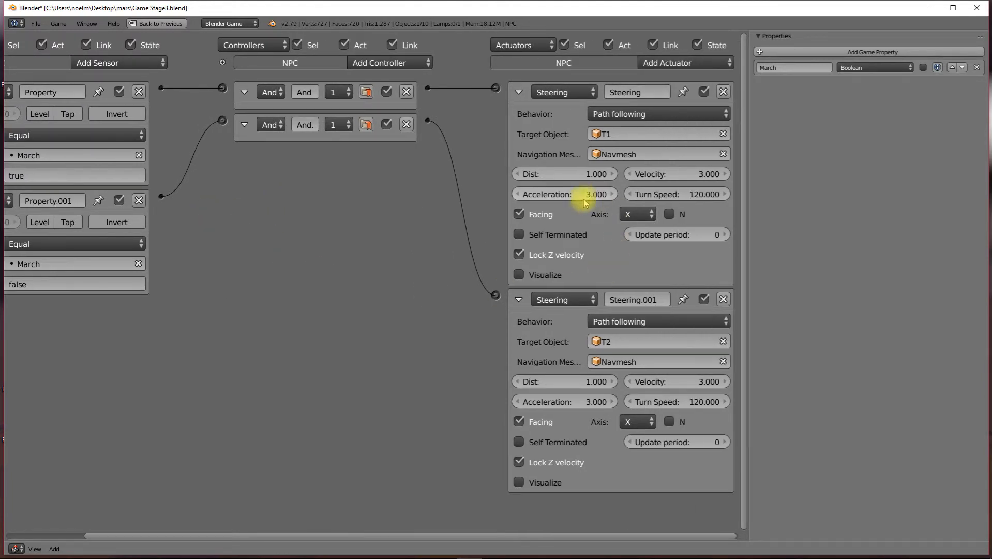
middle_click_drag(222, 228, 377, 228)
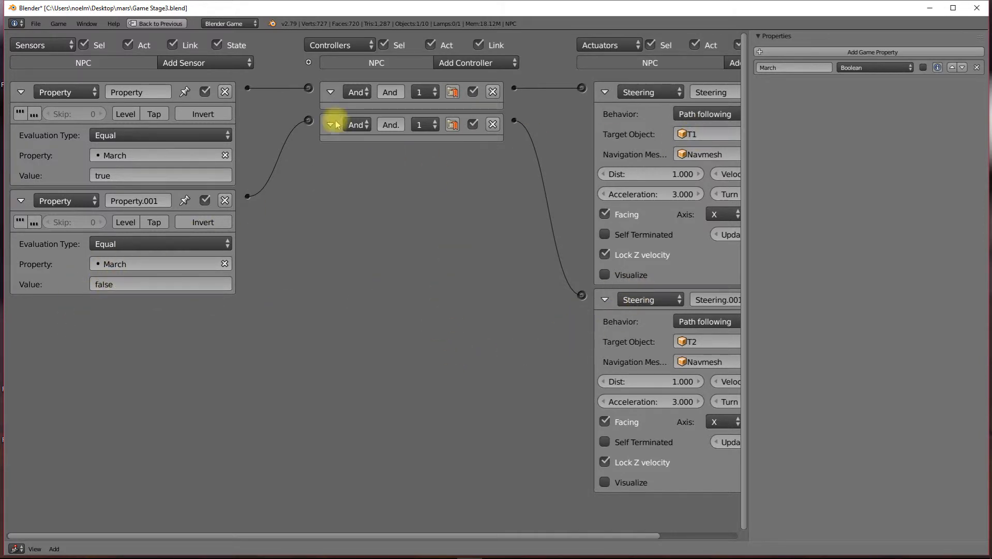
Step: Add a Collision sensor to the NPC that reacts to the property Path
left_click(187, 64)
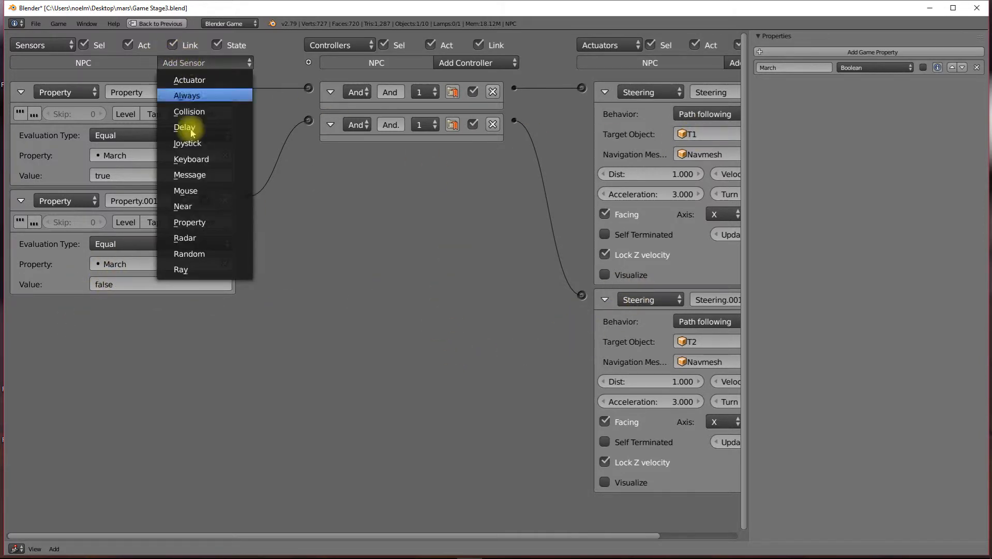
left_click(205, 118)
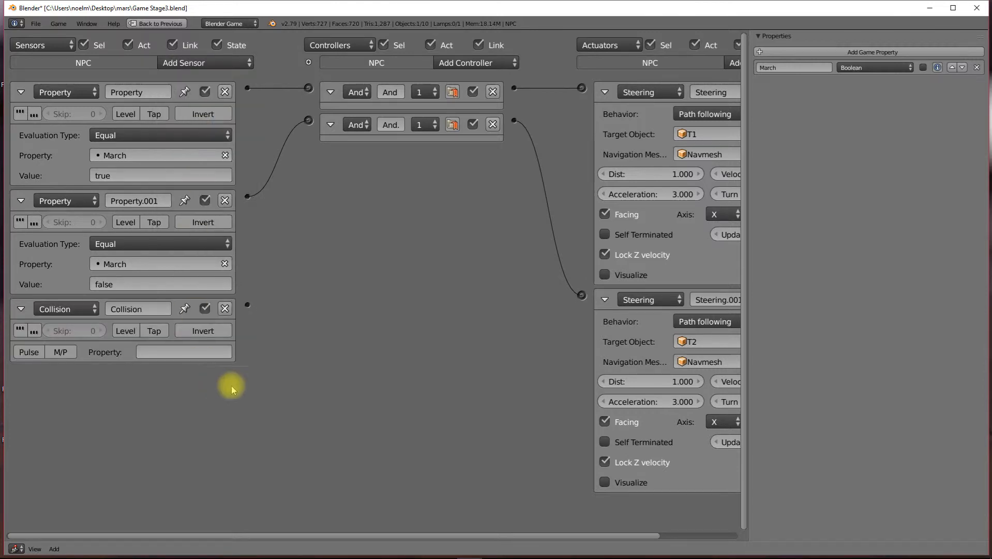
left_click(194, 352)
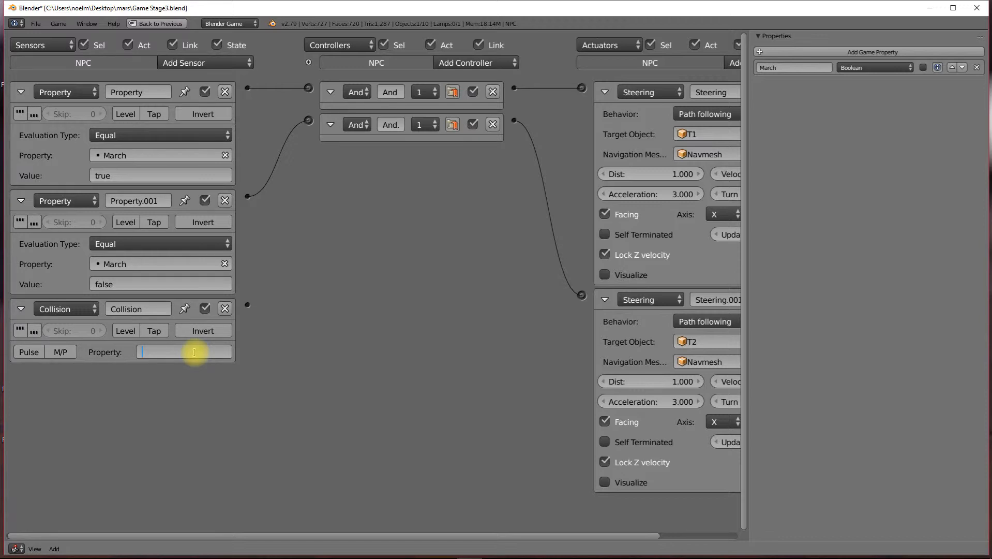
type("Path")
key("Return")
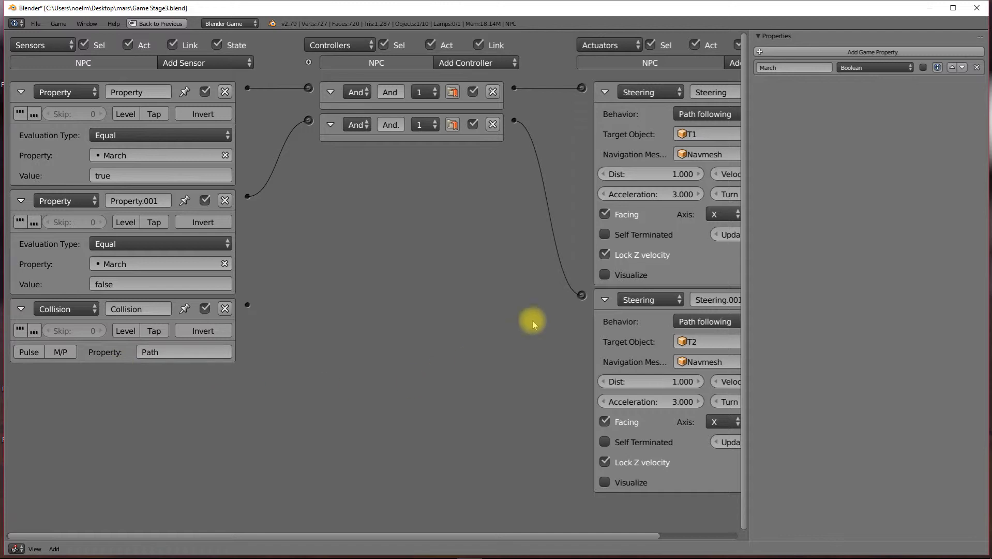
Step: Collapse both Steering actuators and add a Property actuator in Toggle mode for the March property
left_click(604, 92)
left_click(604, 118)
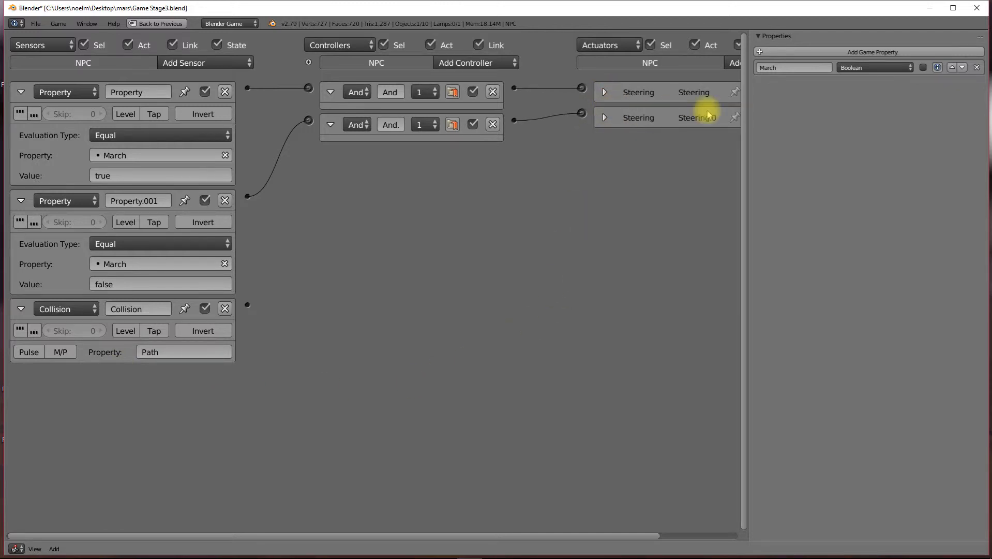
left_click(735, 63)
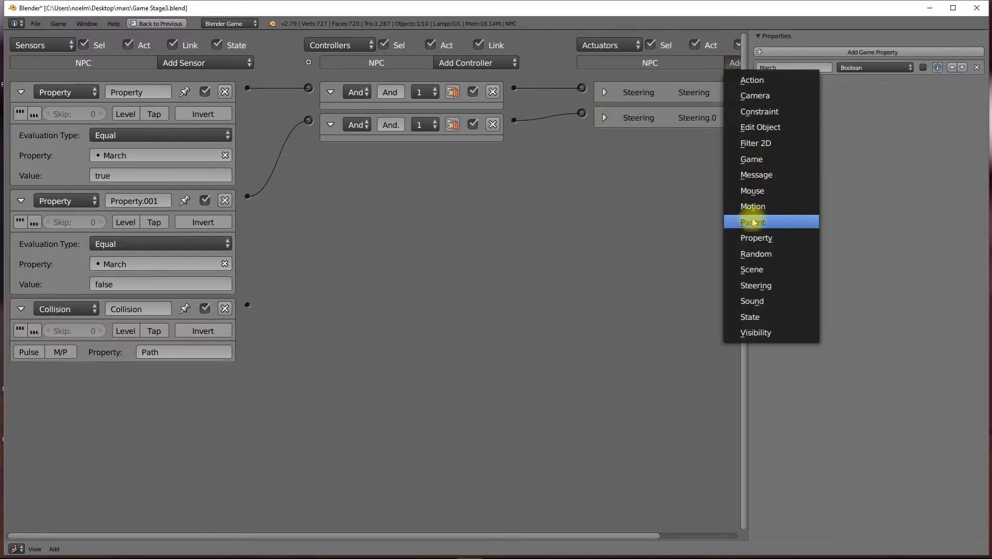
left_click(755, 238)
left_click(707, 165)
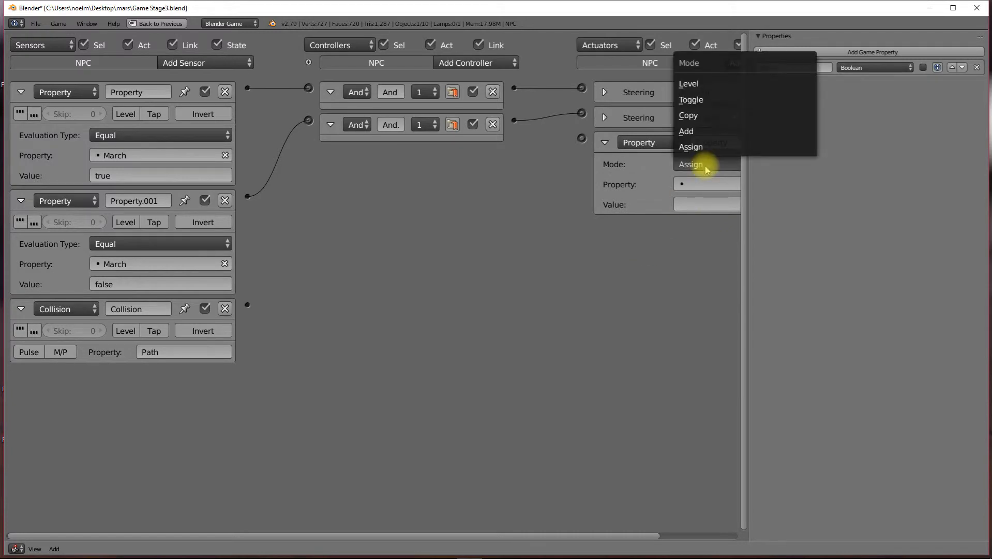
left_click(713, 101)
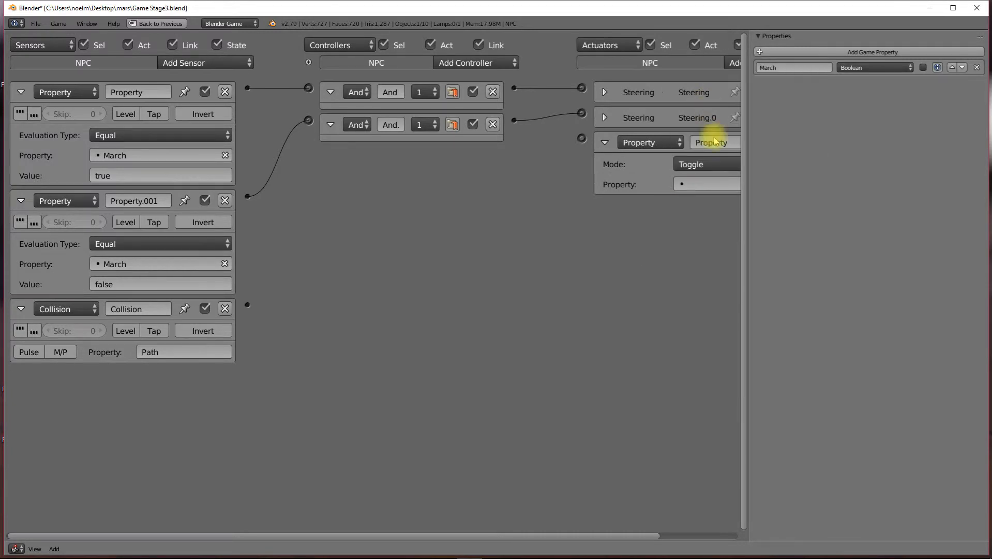
left_click(693, 184)
left_click(694, 204)
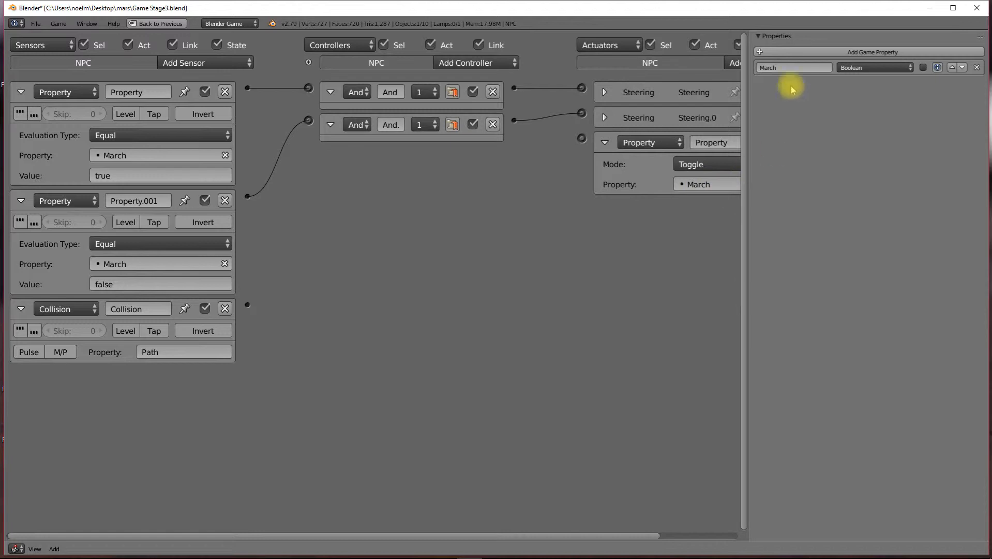
middle_click_drag(594, 266, 507, 265)
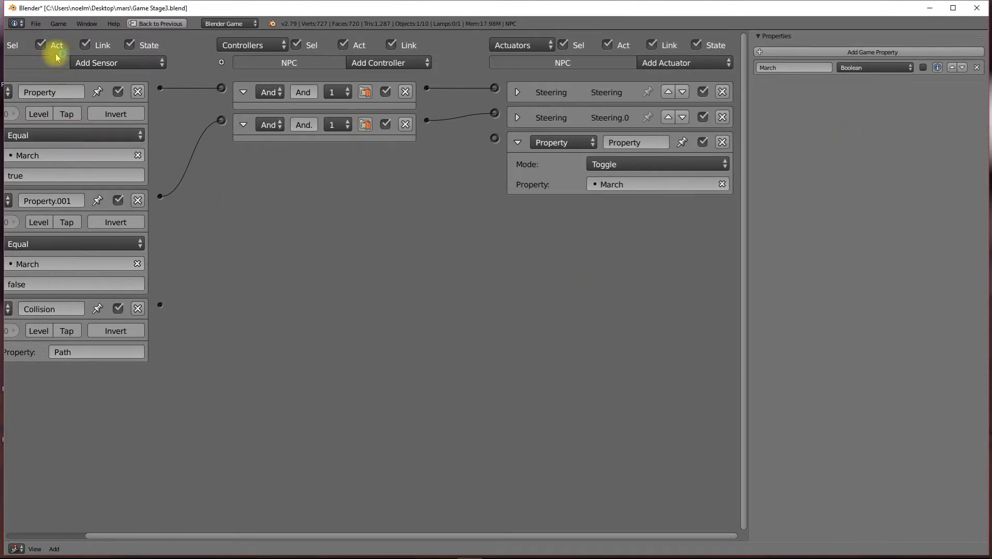
Step: Save the project as a new file named Game Stage4.blend in the mars folder
left_click(36, 23)
left_click(86, 114)
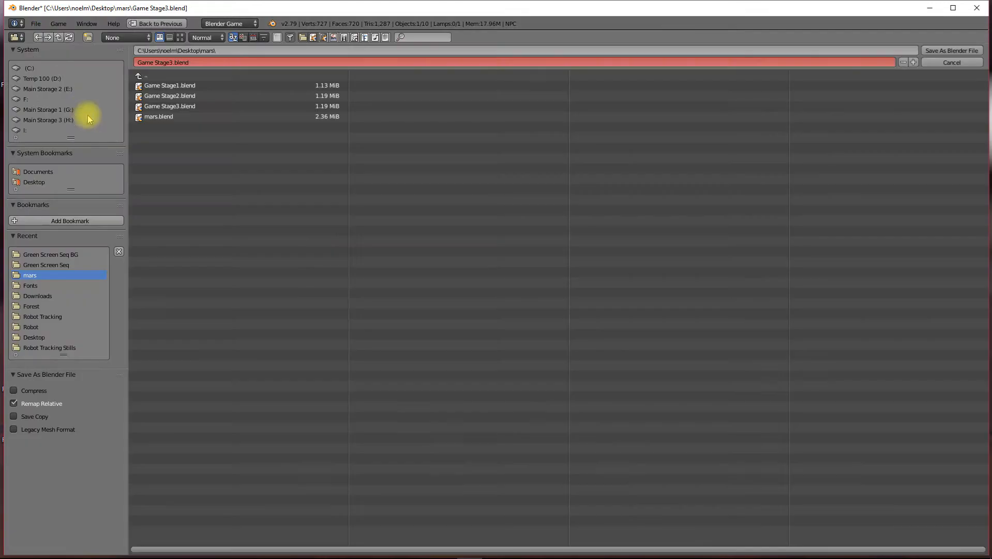
left_click(175, 62)
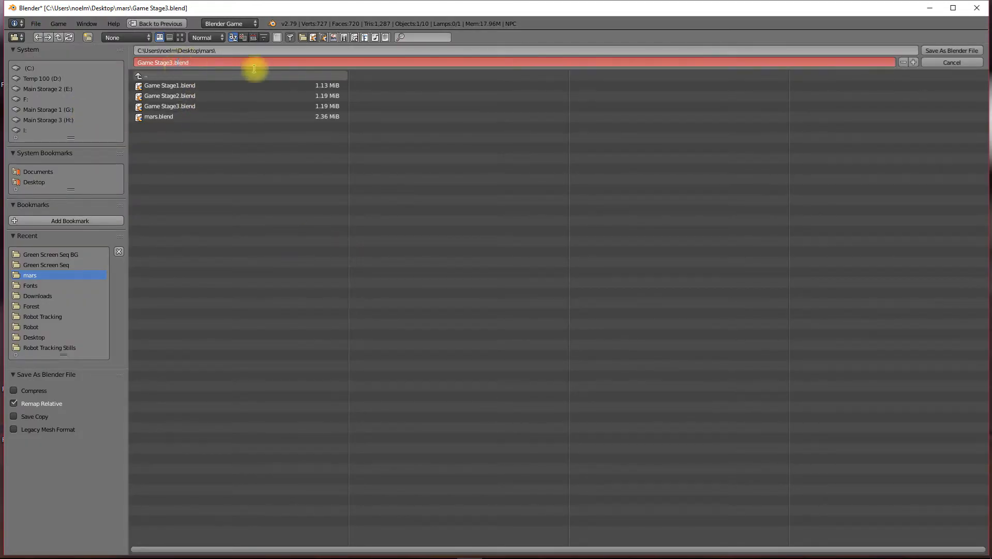
key("Left")
key("Right")
key("BackSpace")
type("4")
key("Return")
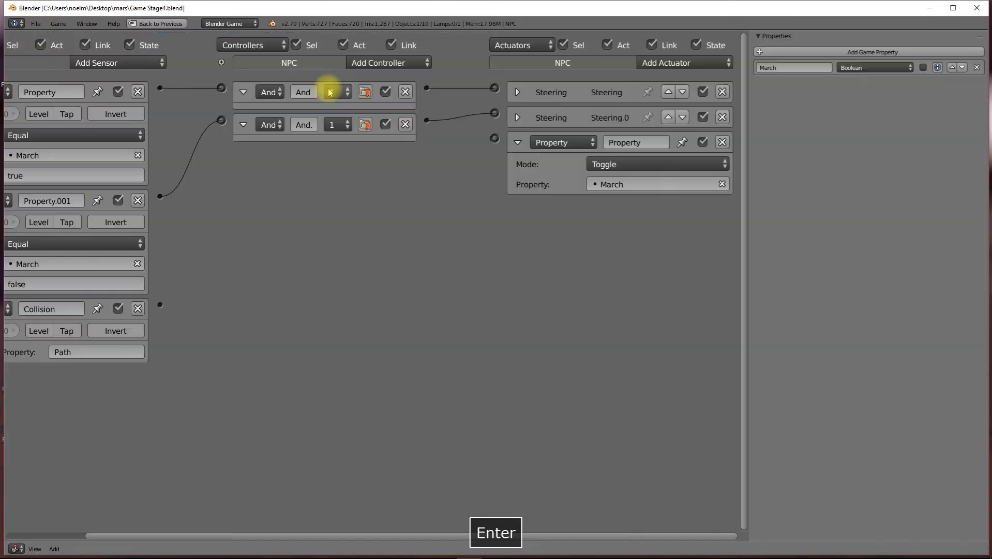
Step: Link the Collision sensor to the March toggle Property actuator through a new And controller, and restore the full layout
middle_click_drag(271, 229, 360, 229)
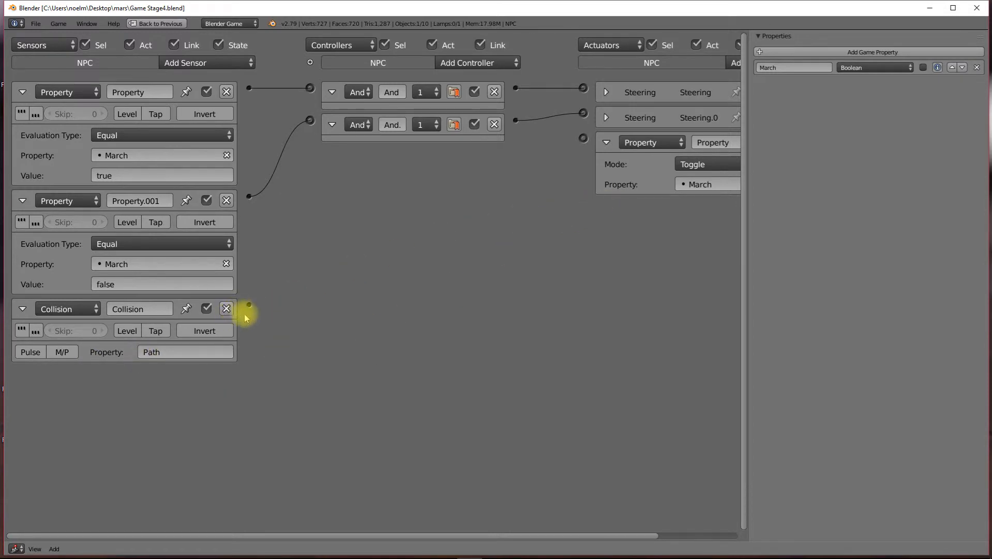
left_click_drag(249, 305, 583, 138)
key("ctrl+Up")
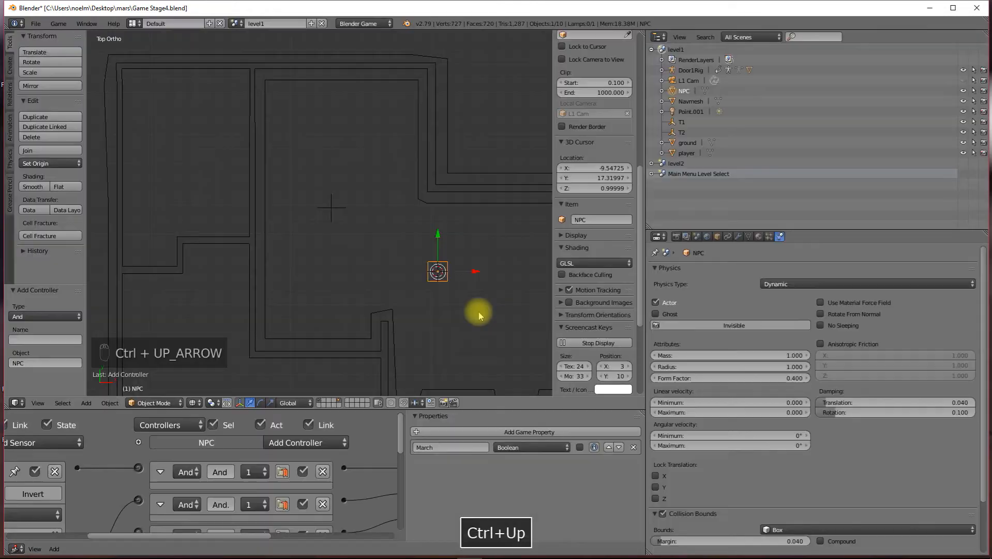
Step: Add a Float game property named Path to the T1 empty
right_click(330, 210)
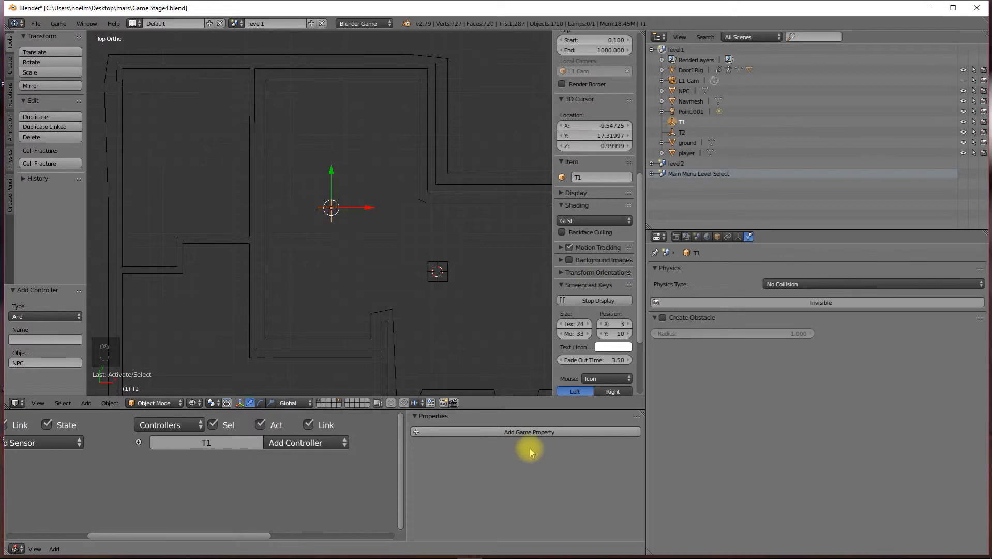
left_click(524, 432)
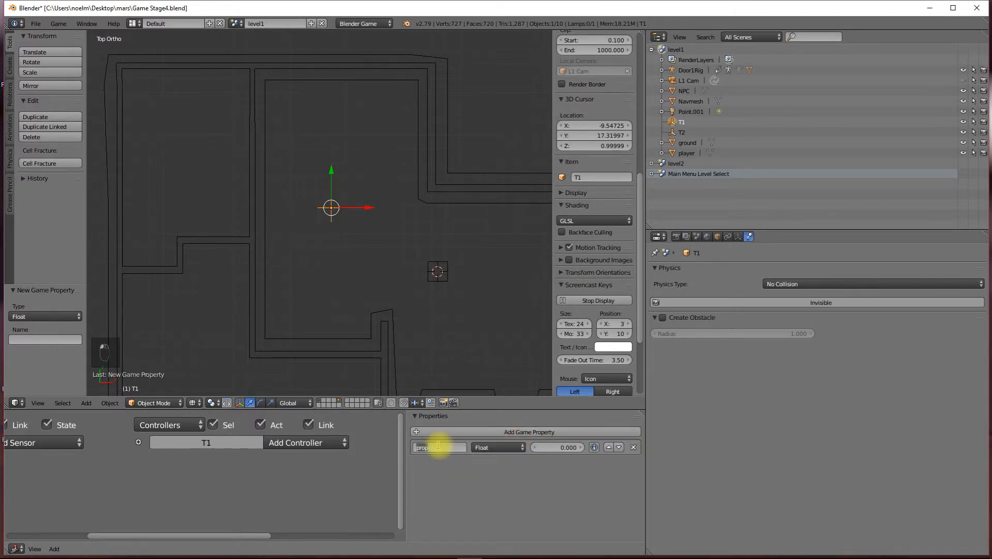
type("Path")
key("Return")
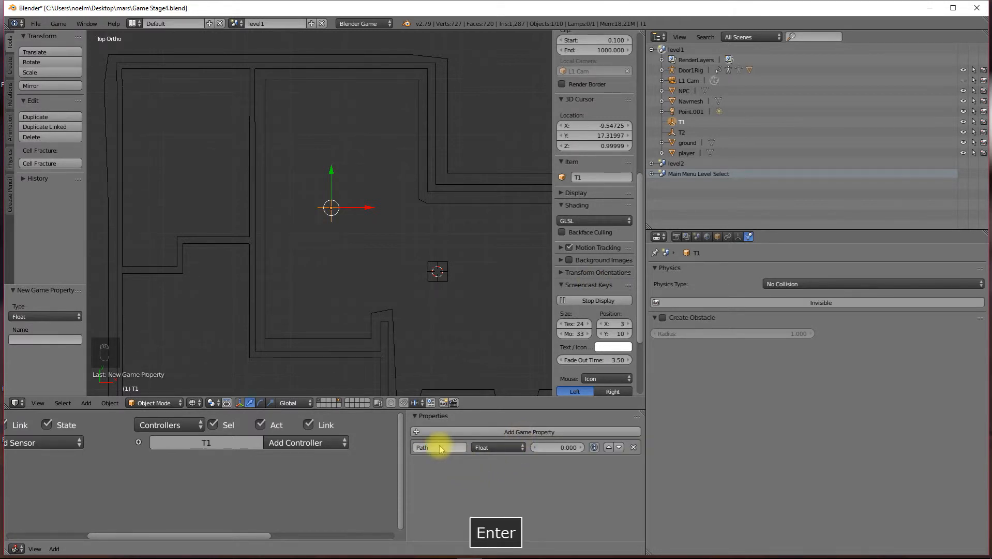
Step: Add a Float game property named Path to the T2 empty
middle_click_drag(485, 350, 470, 332)
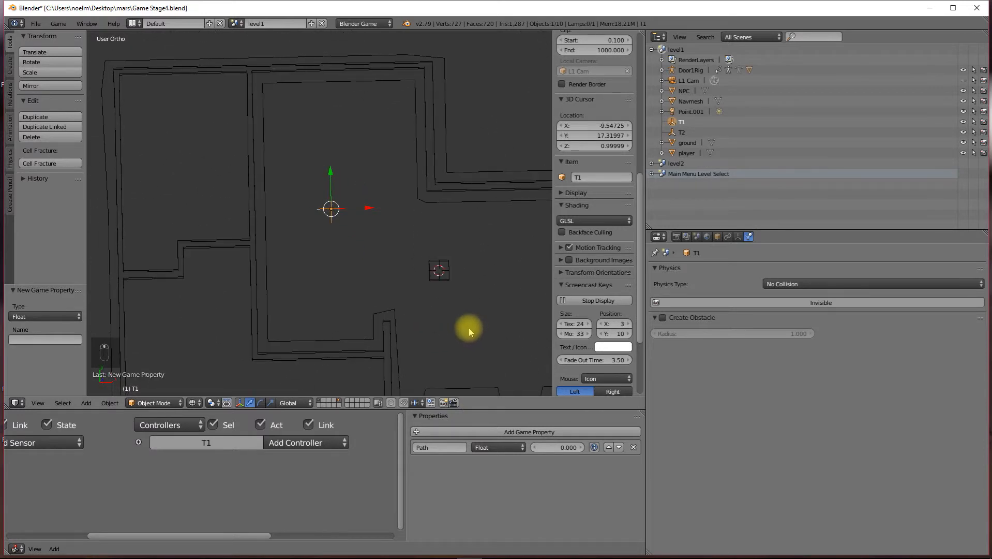
scroll(468, 327, "down", 2)
right_click(501, 254)
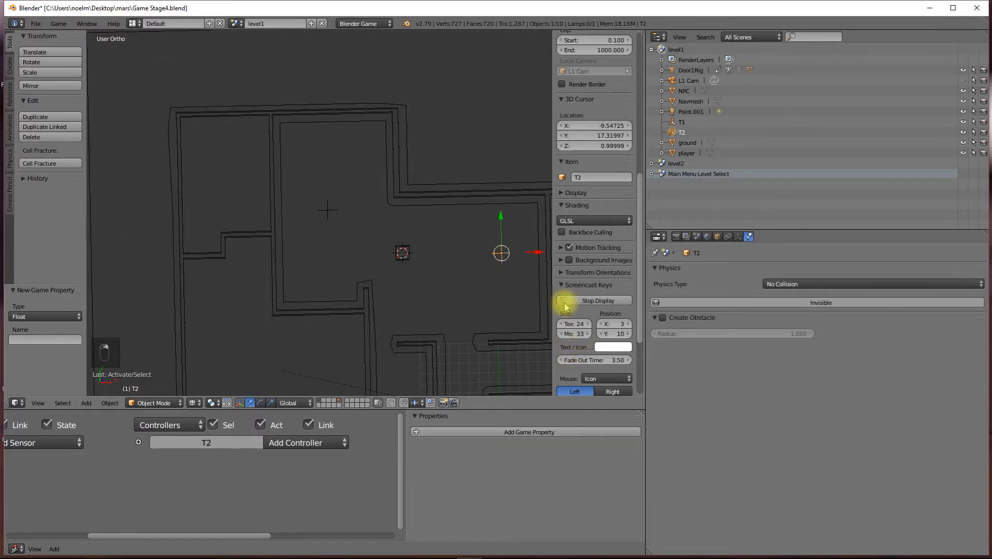
left_click(514, 431)
left_click(436, 448)
type("Path")
key("Return")
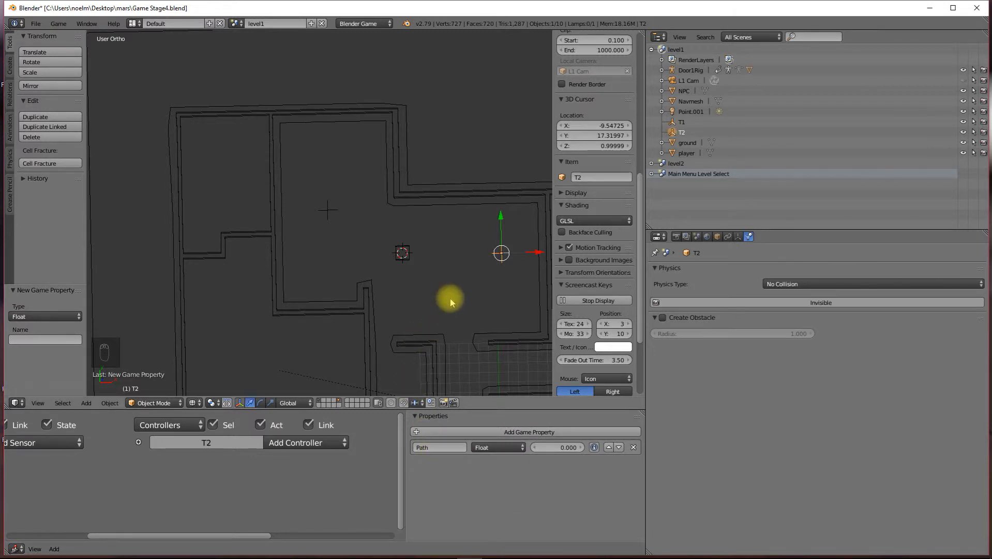
Step: Test-run the game and review the NPC's Property and Collision sensors
key("p")
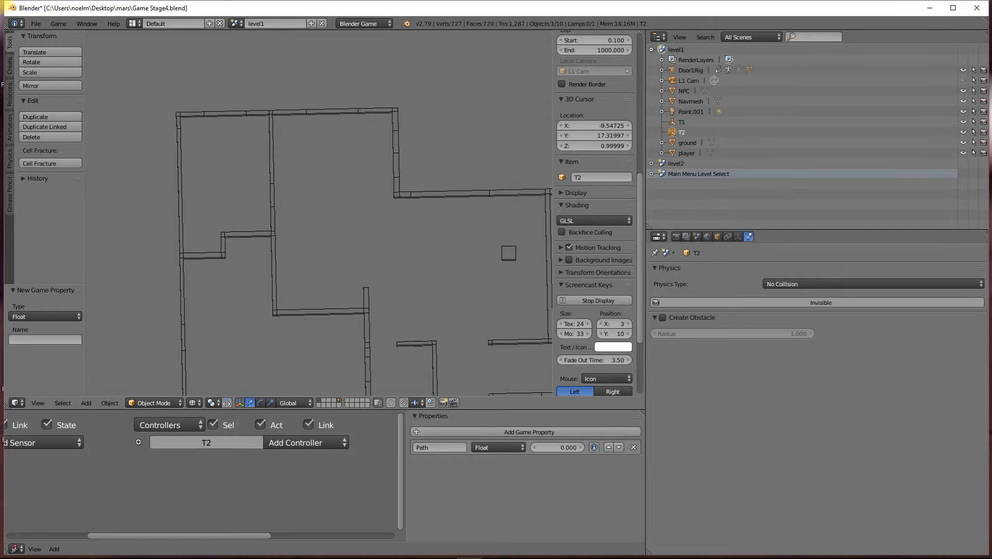
key("Escape")
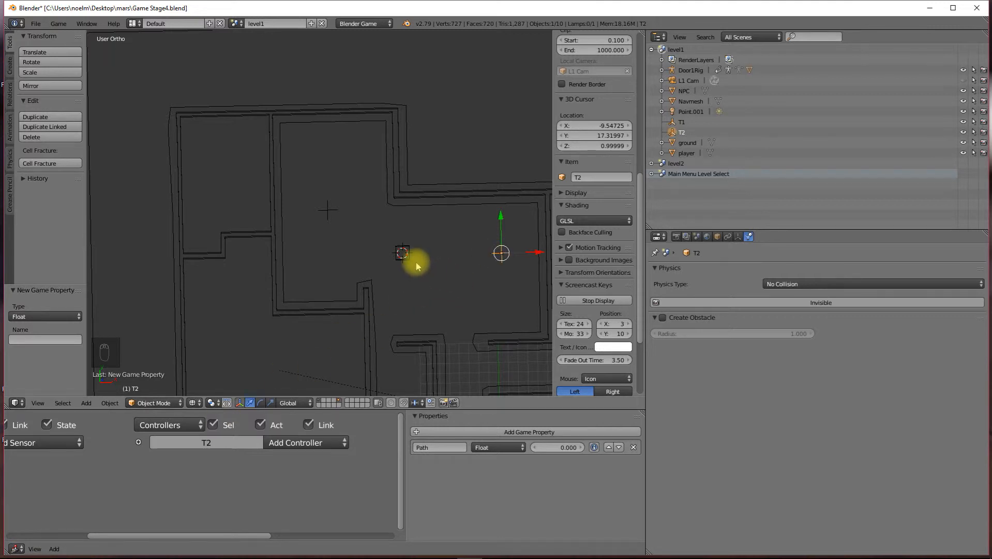
right_click(406, 254)
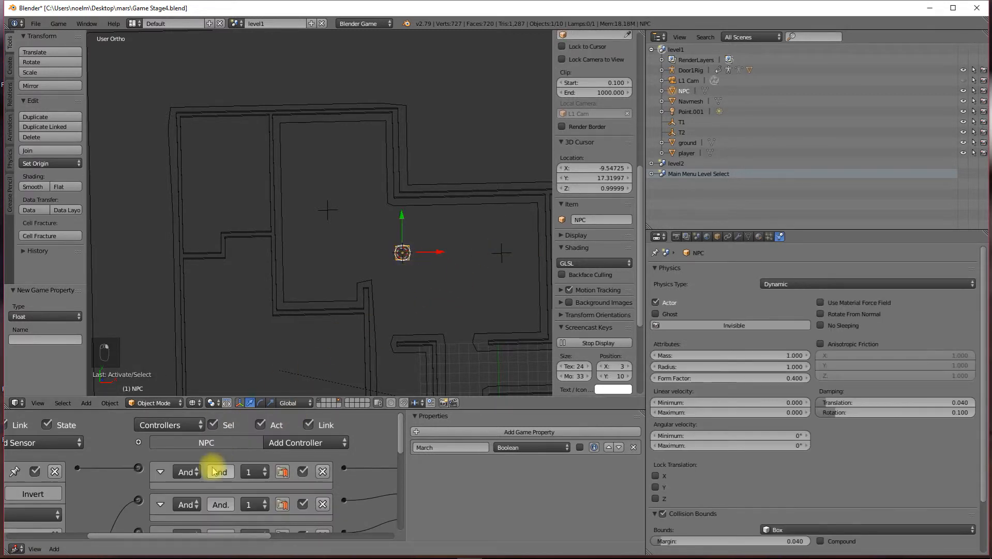
scroll(160, 443, "down", 3)
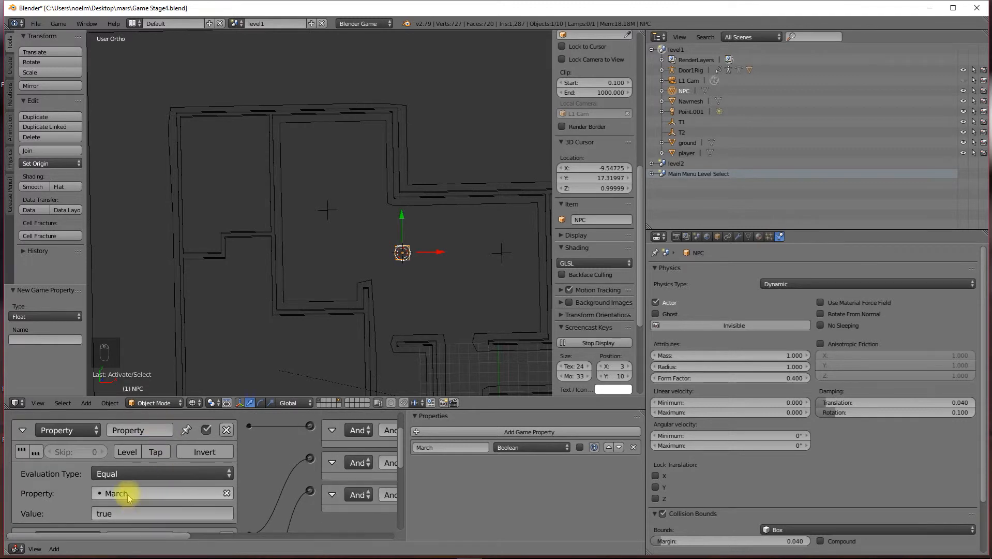
scroll(159, 483, "down", 3)
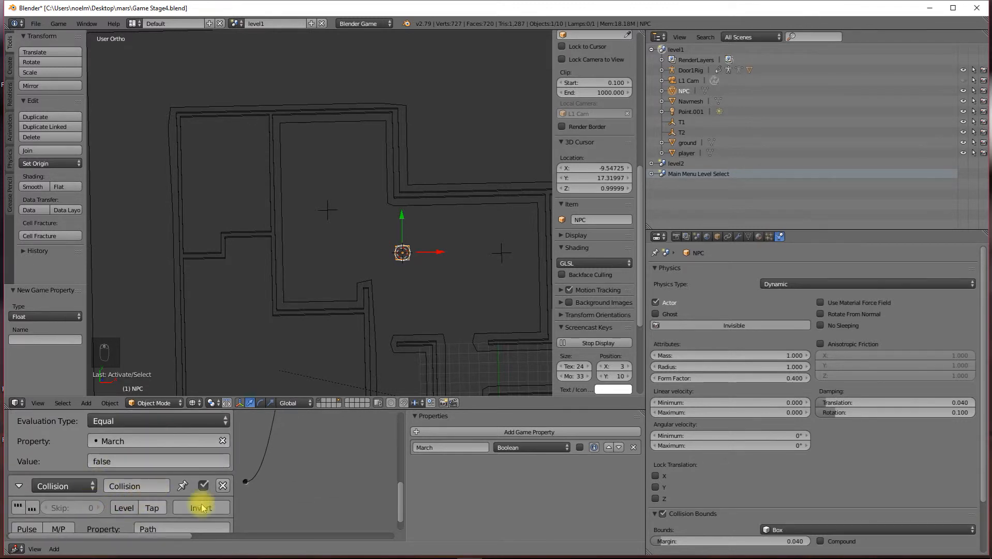
Step: Set the physics type of T2 and T1 to Static
right_click(503, 256)
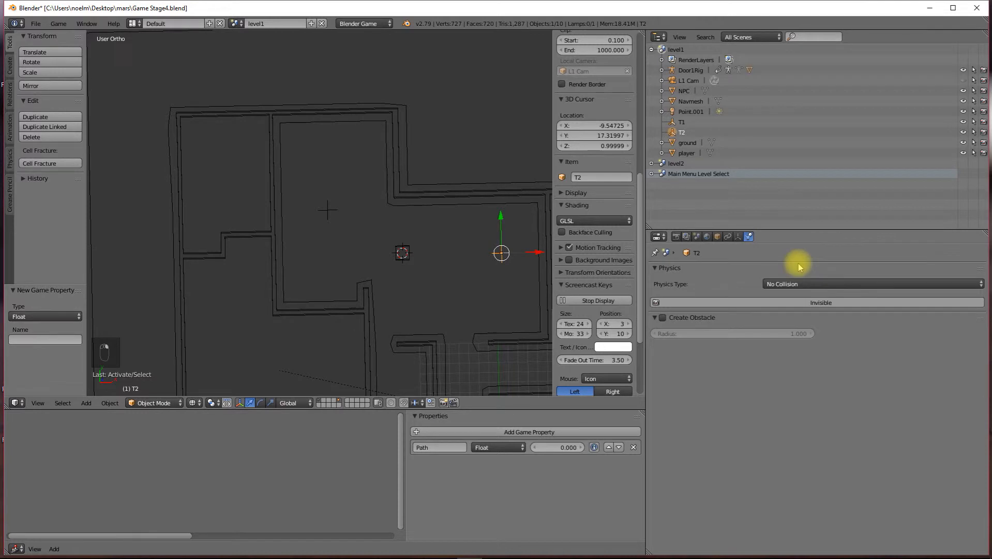
left_click(799, 285)
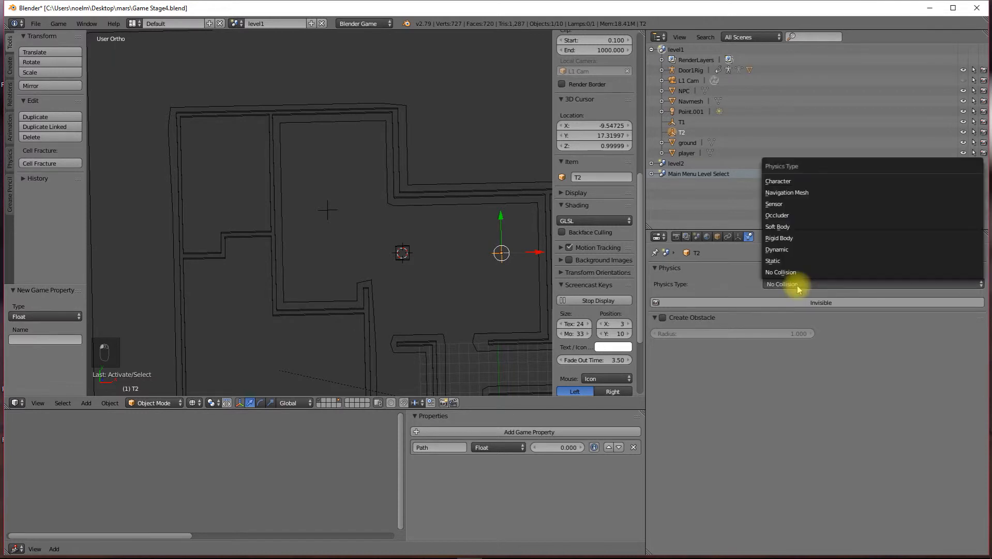
left_click(776, 262)
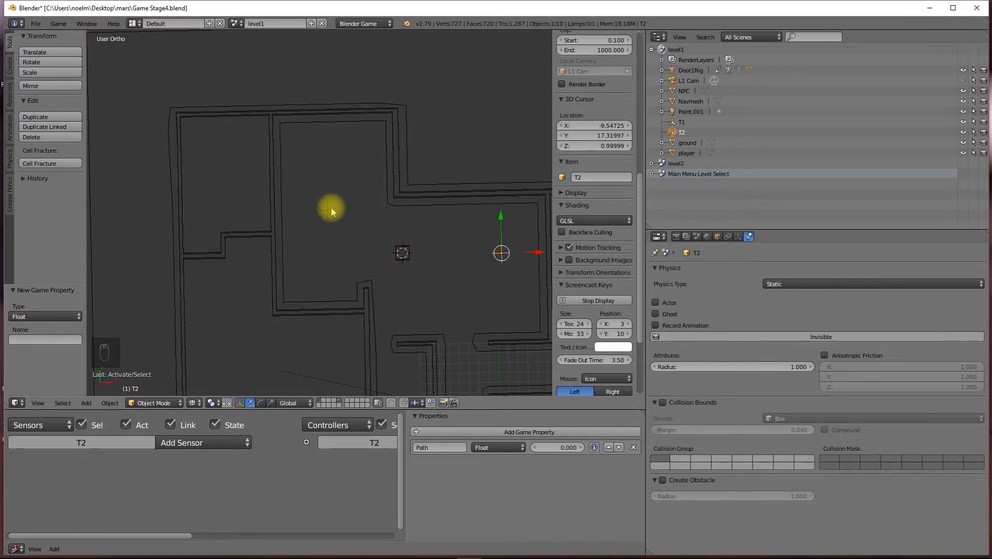
right_click(331, 208)
left_click(786, 283)
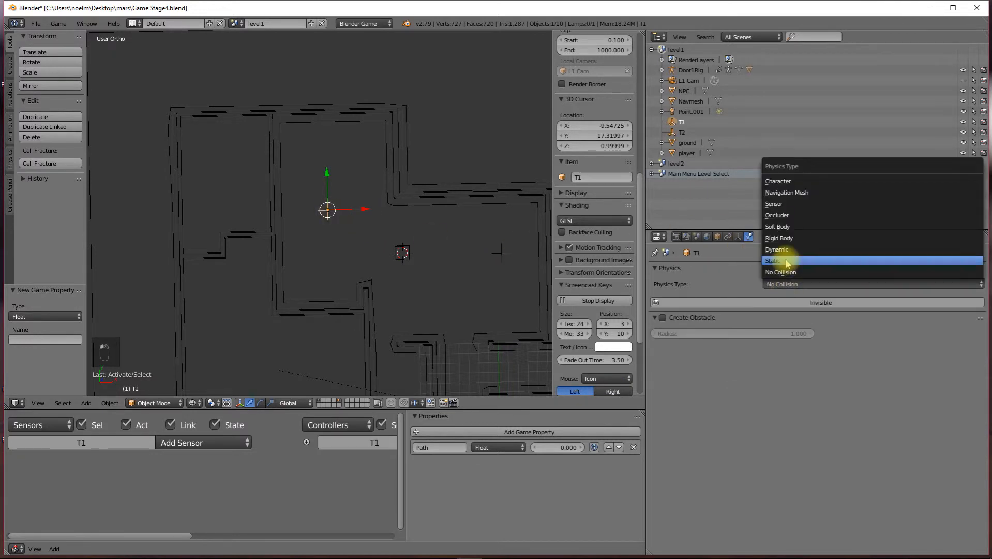
left_click(787, 262)
Step: Test-run the game, and enable Actor in the physics settings of T1 and T2
key("p")
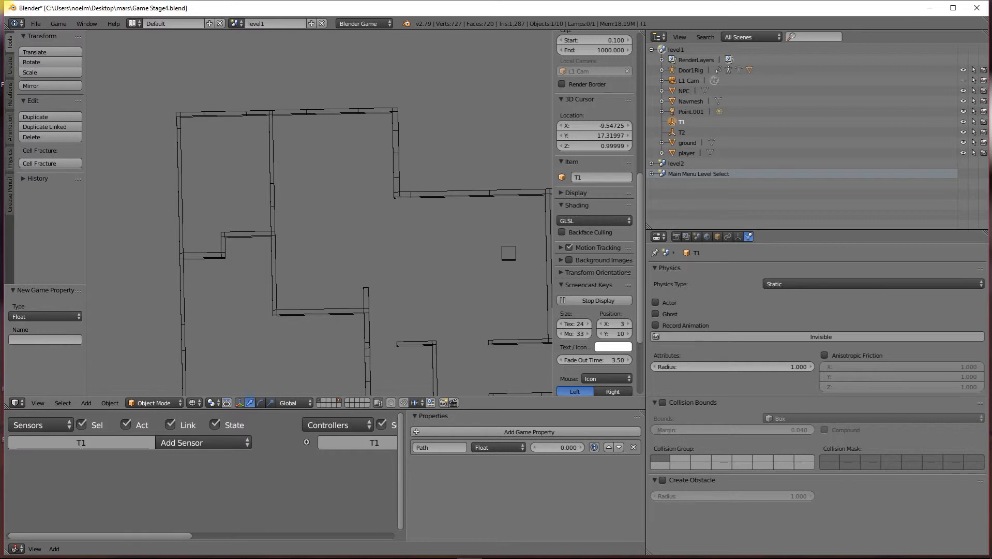
key("Escape")
left_click(657, 303)
right_click(500, 256)
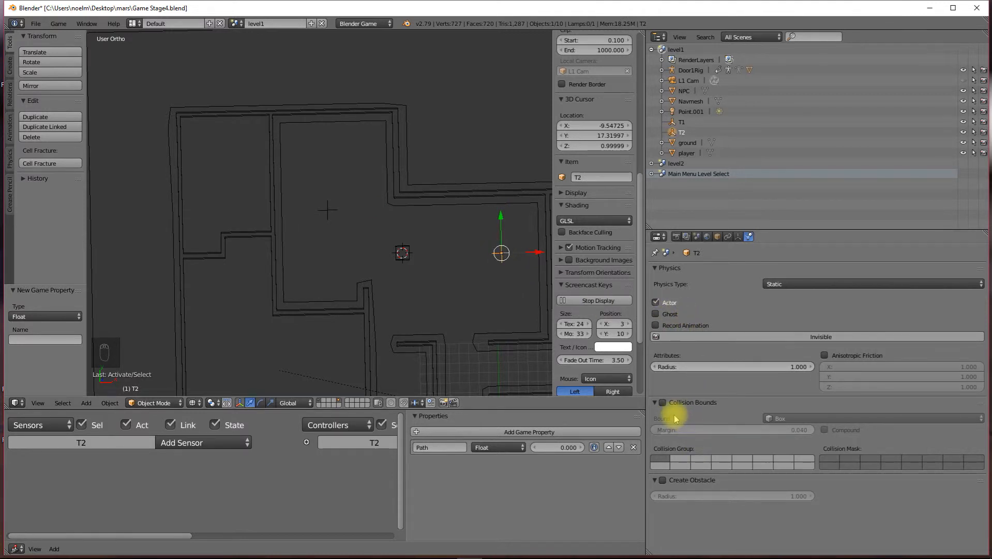
Step: Enable Box collision bounds on T2 and T1, and test-run the NPC's patrol
left_click(662, 402)
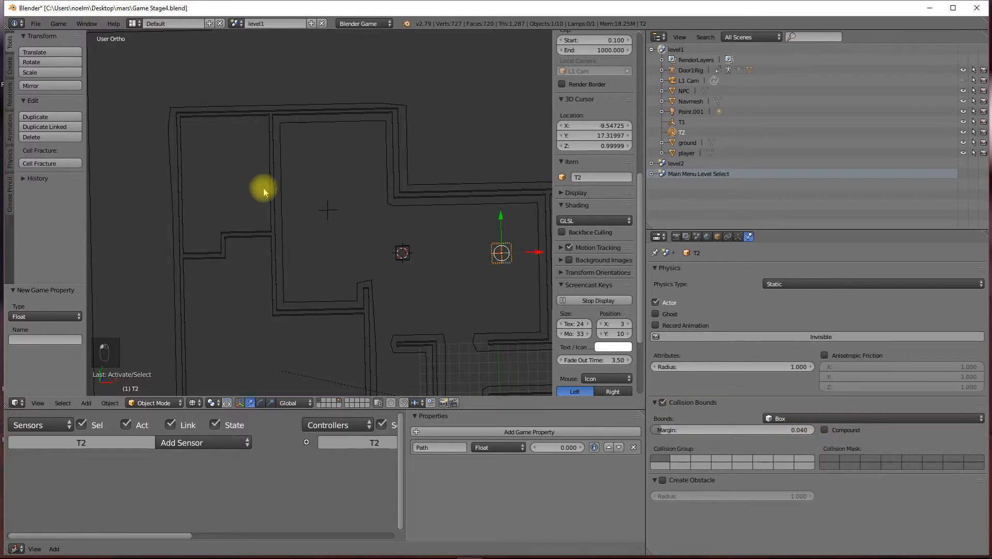
right_click(327, 210)
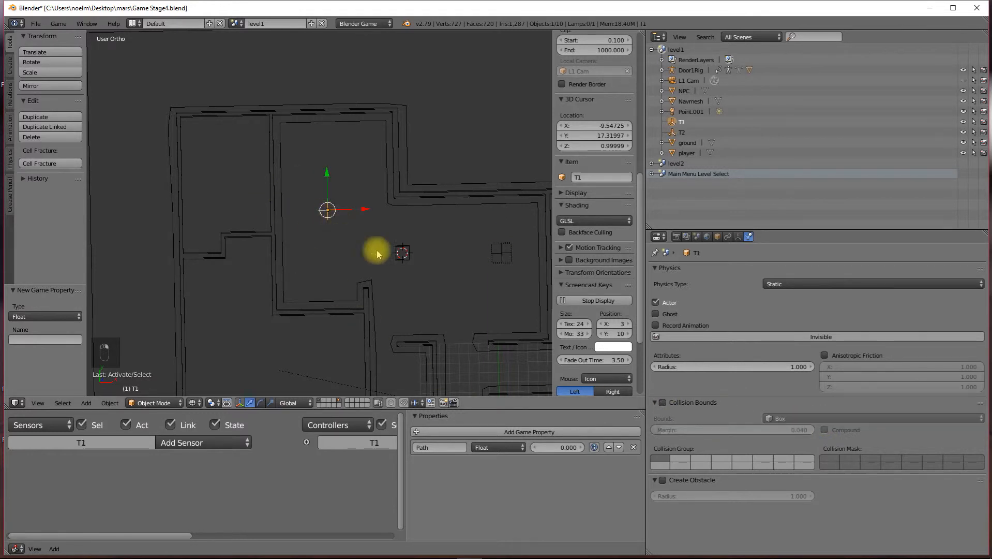
left_click(663, 402)
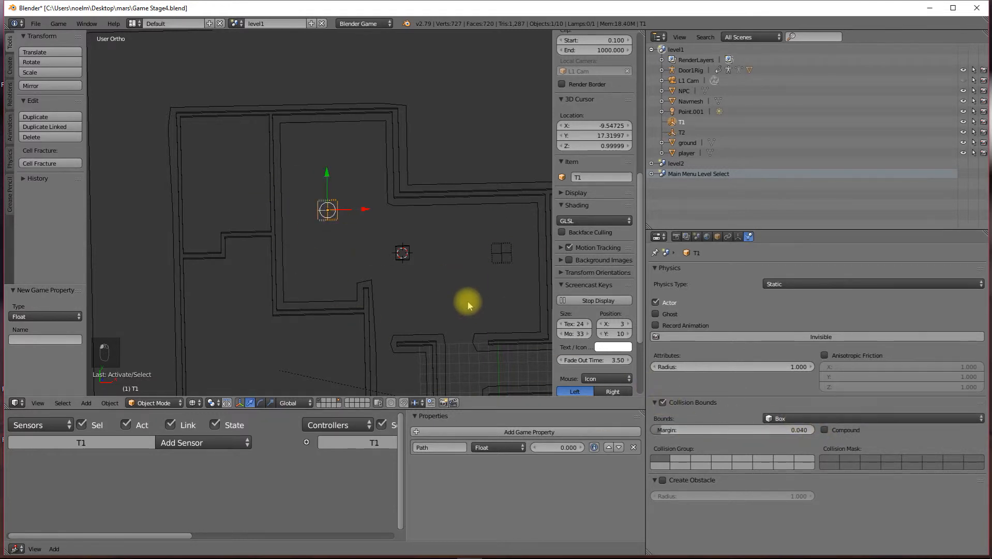
key("p")
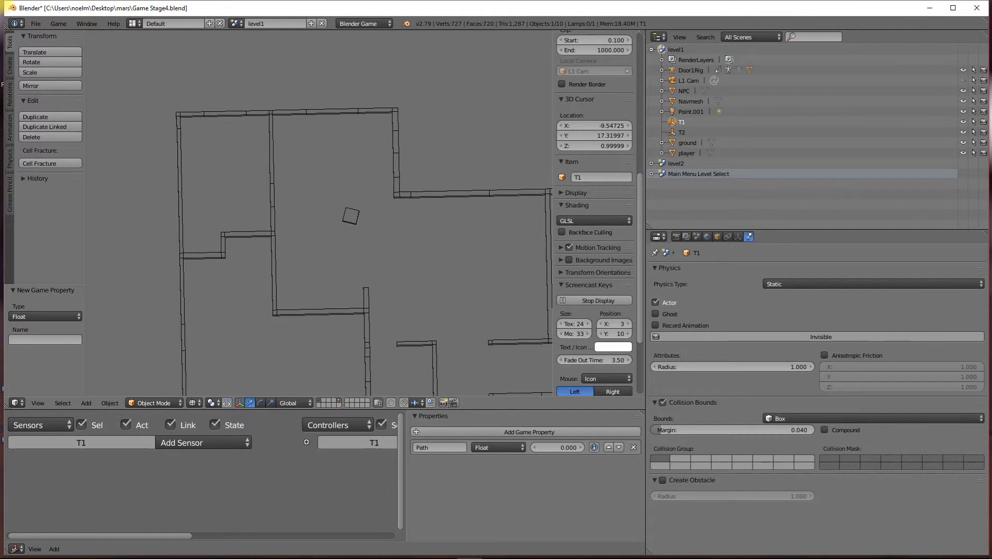
key("Escape")
Step: Disable Actor in the physics settings of T1 and T2, and test-run the NPC's patrol
right_click(402, 256)
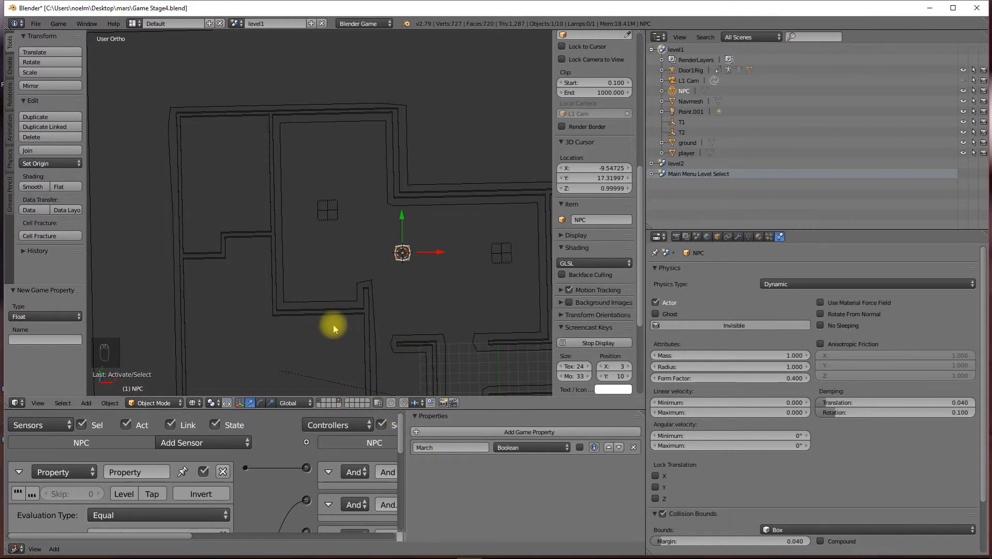
scroll(308, 289, "down", 3)
scroll(313, 289, "down", 1)
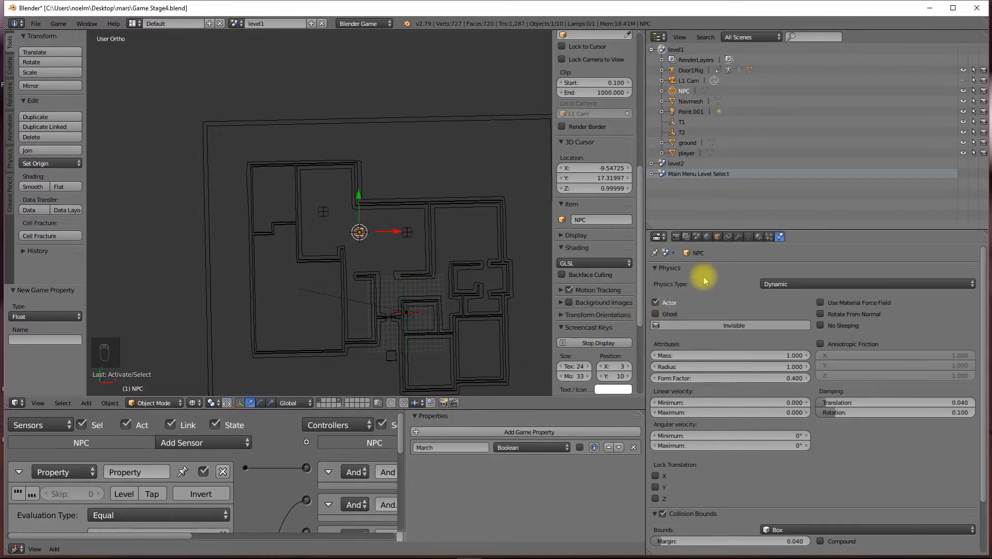
scroll(394, 240, "up", 2)
right_click(325, 211)
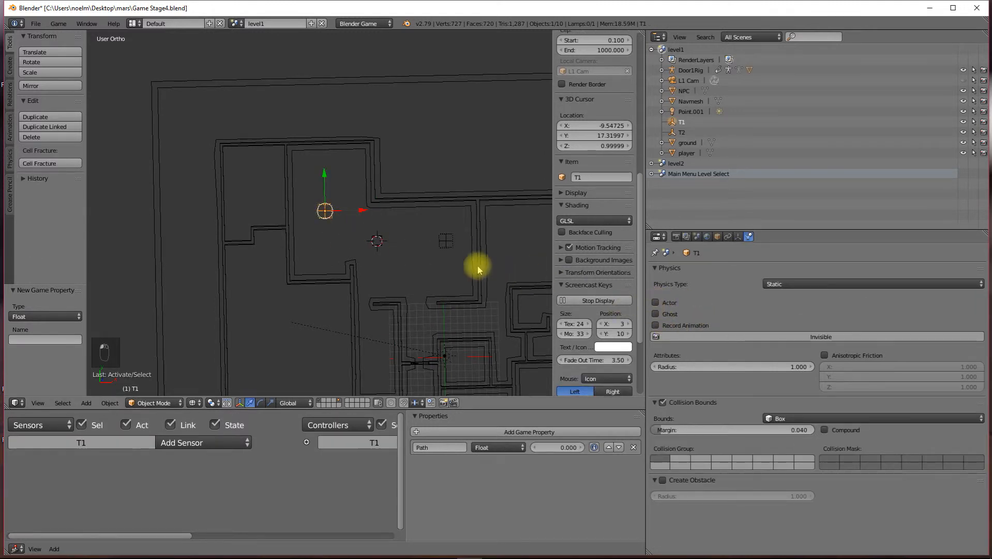
right_click(457, 258)
left_click(662, 305)
left_click(657, 303)
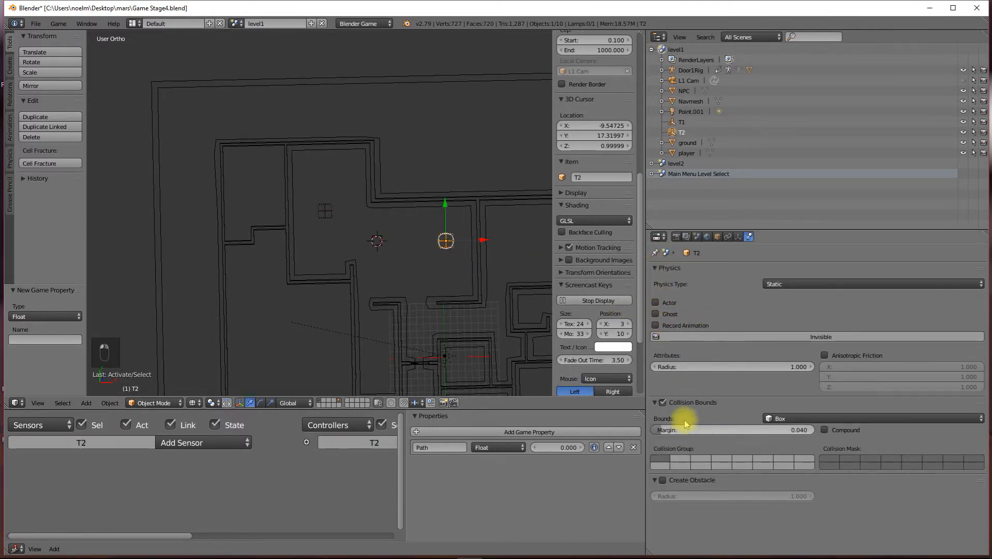
key("p")
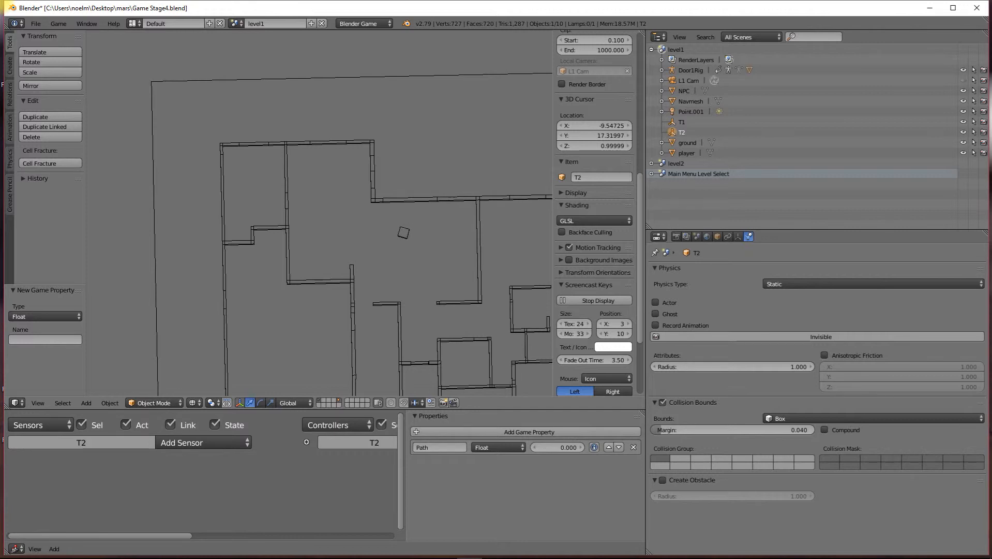
key("Escape")
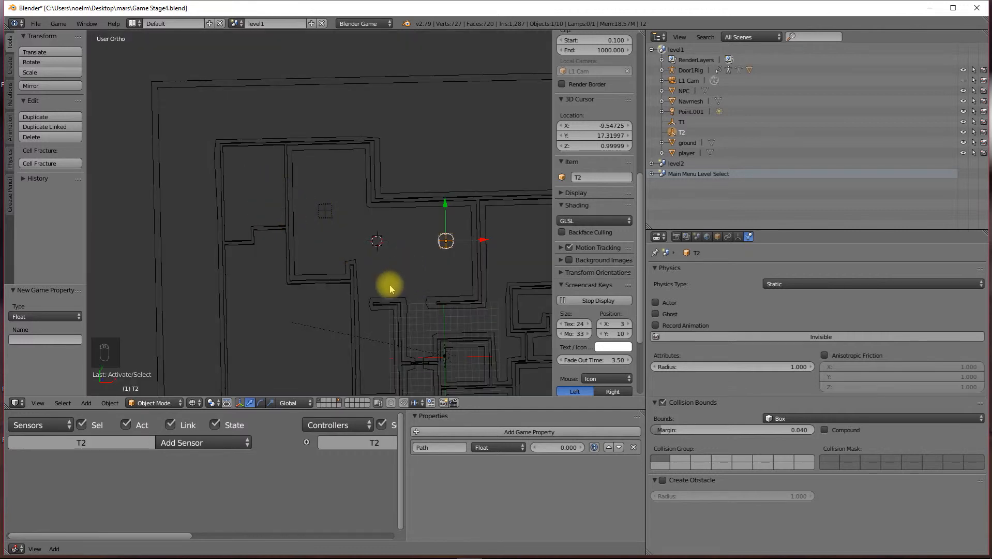
scroll(425, 261, "down", 2)
middle_click_drag(422, 257, 353, 225, "shift")
scroll(368, 228, "up", 4)
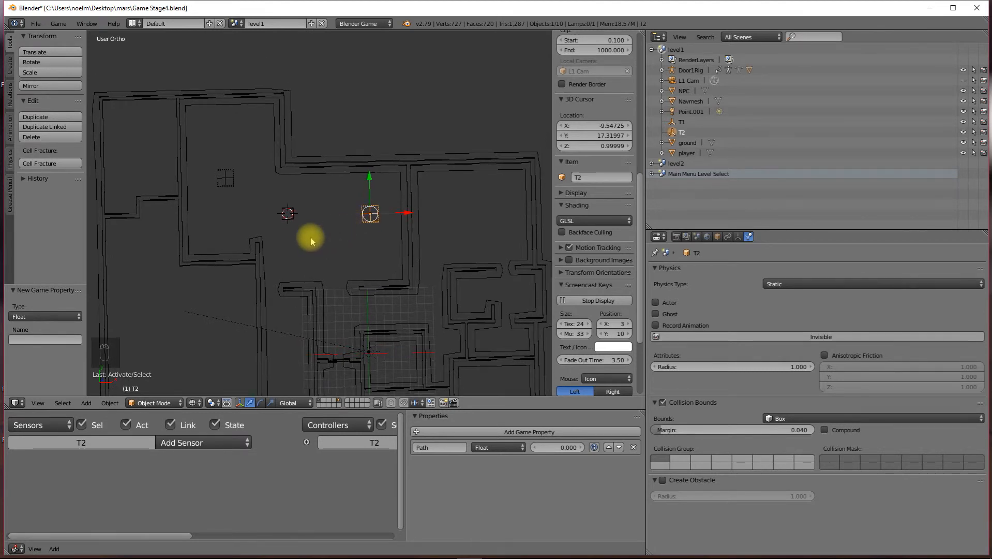
key("KP_7")
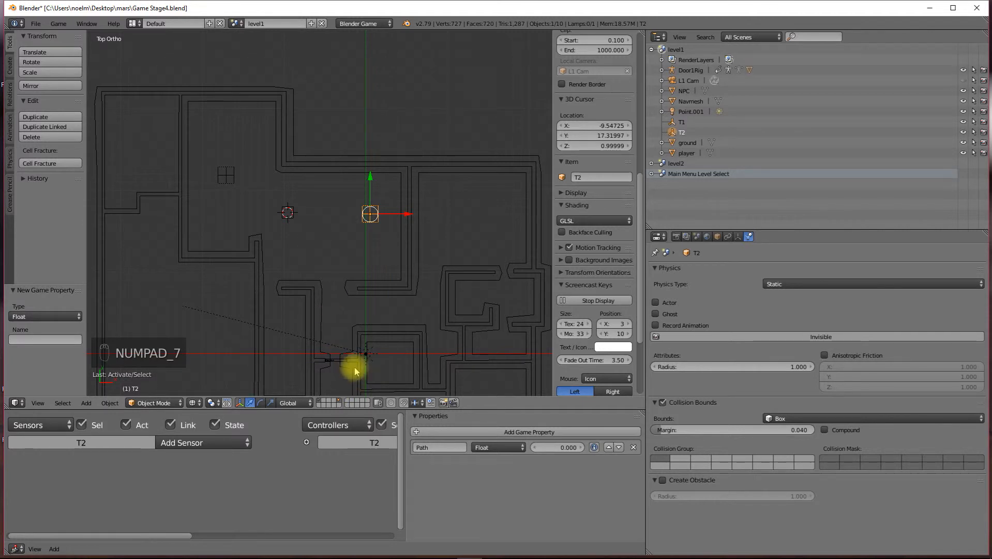
scroll(355, 371, "down", 3)
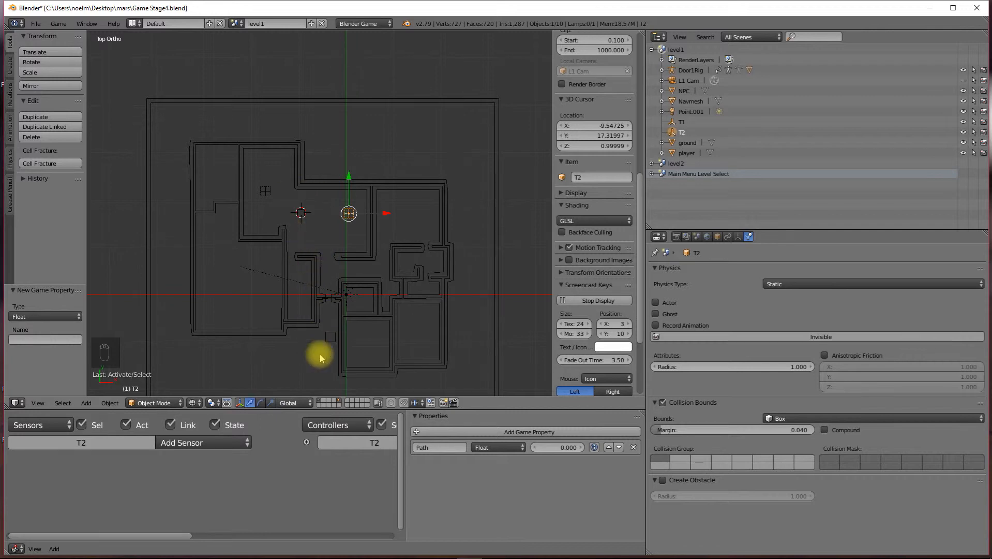
Step: Add a Near sensor to the NPC's logic and set its Distance to 5
right_click(300, 213)
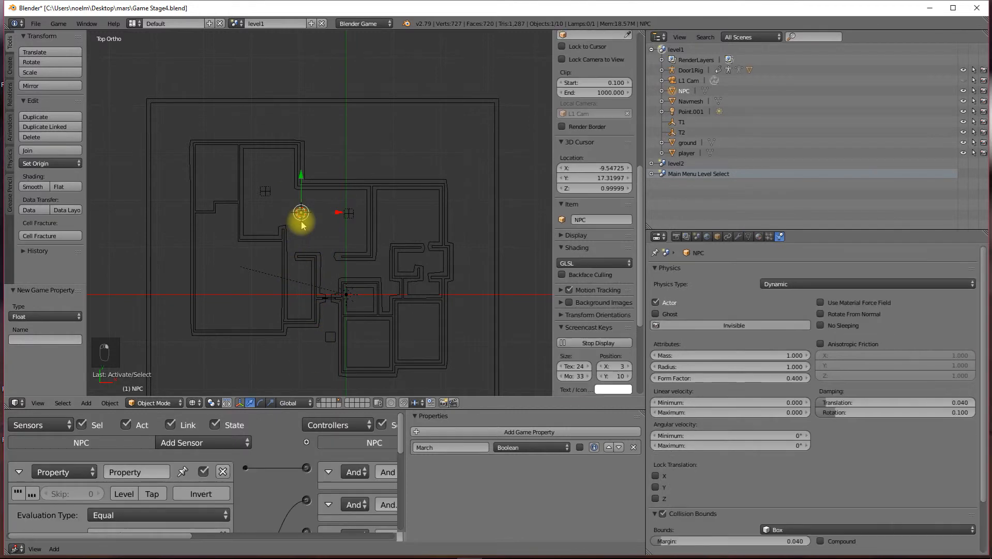
key("ctrl+Up")
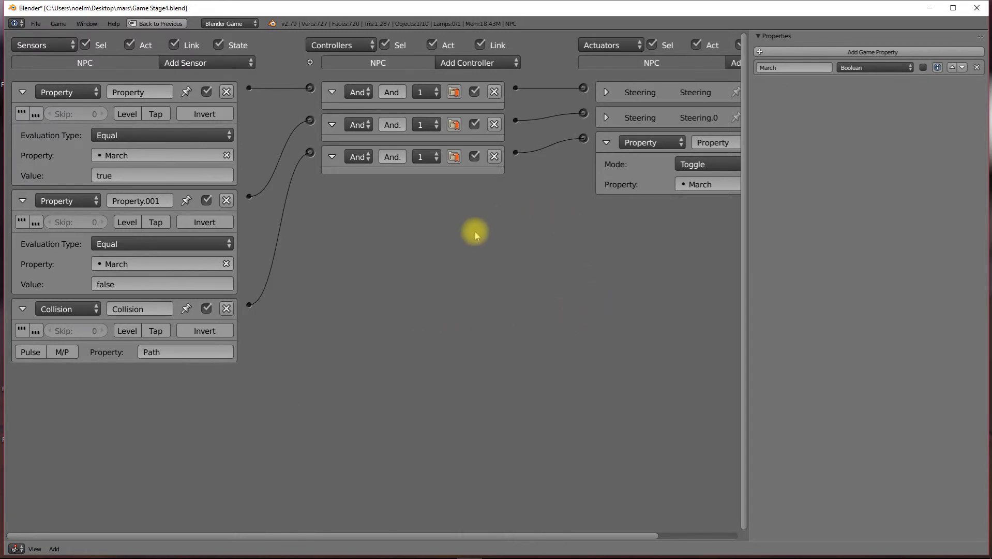
scroll(476, 231, "down", 2)
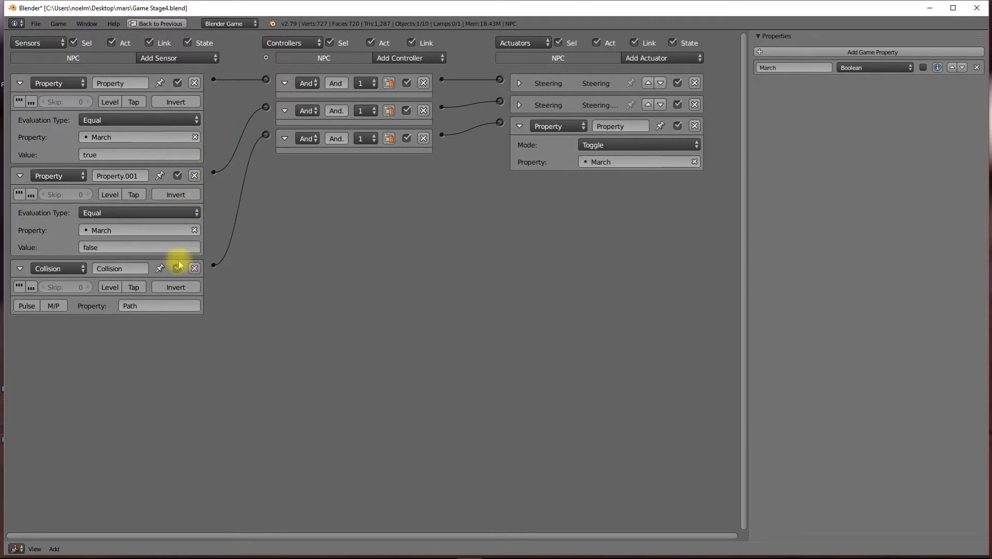
left_click(176, 58)
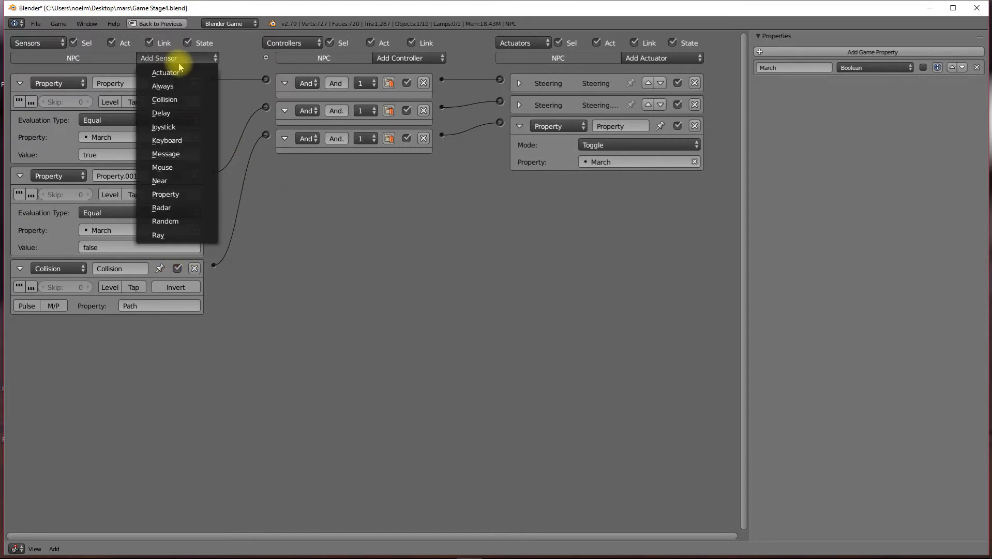
left_click(196, 186)
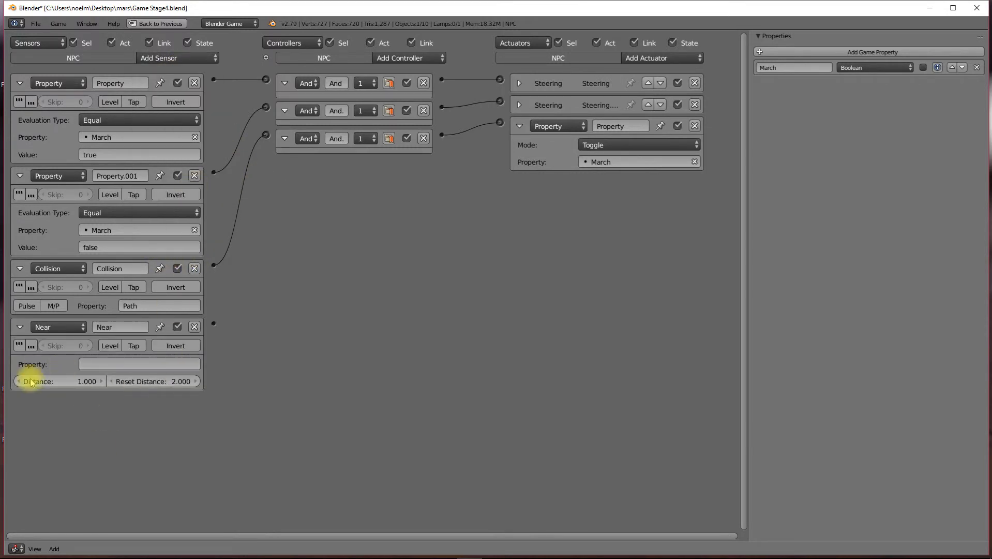
left_click(64, 381)
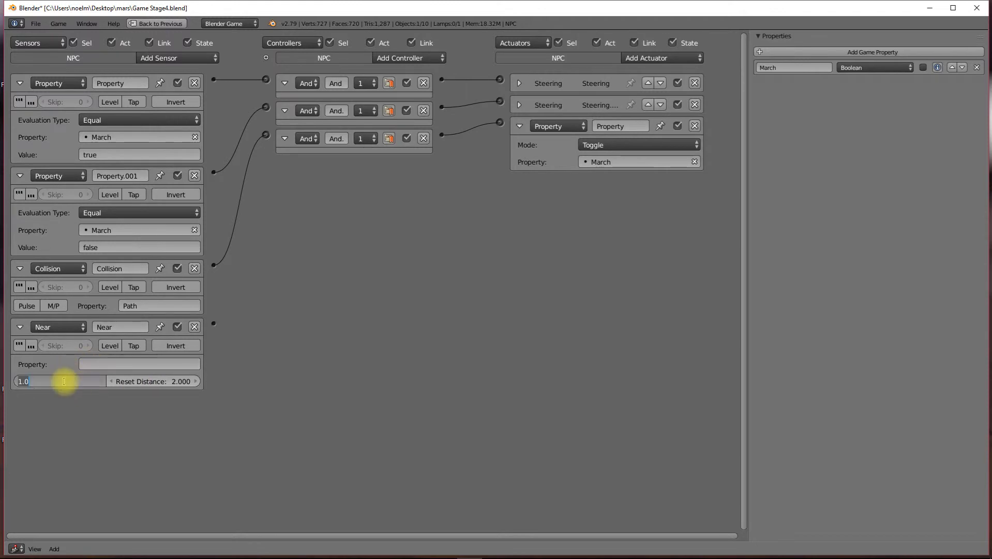
type("5")
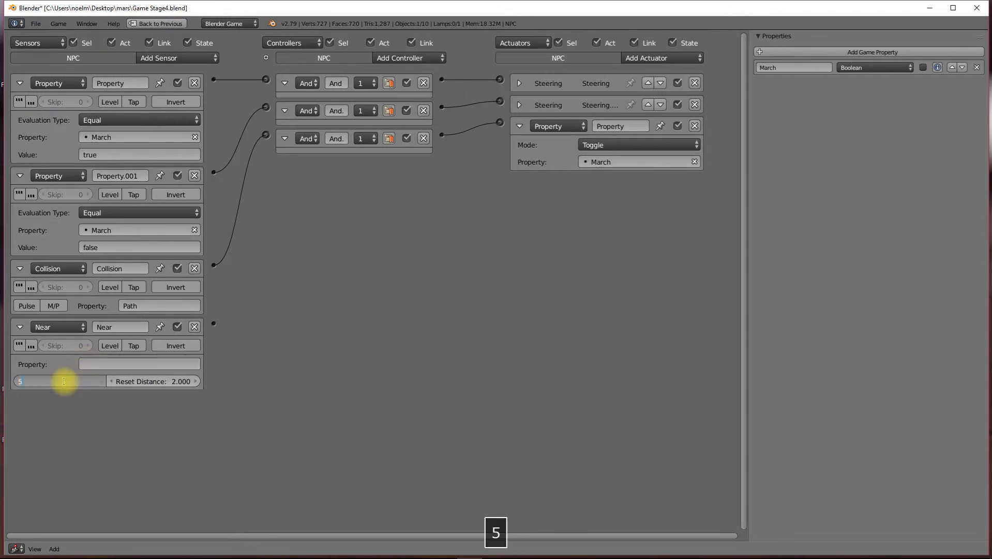
key("Return")
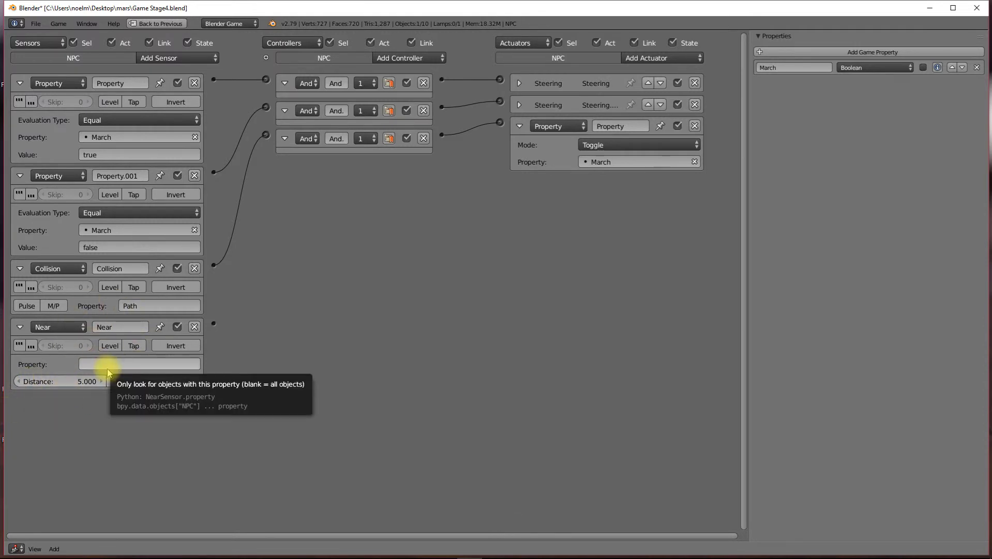
Step: Add a Path following Steering actuator to the NPC with target player and navigation mesh Navmesh, and link the Near sensor to it
left_click(645, 57)
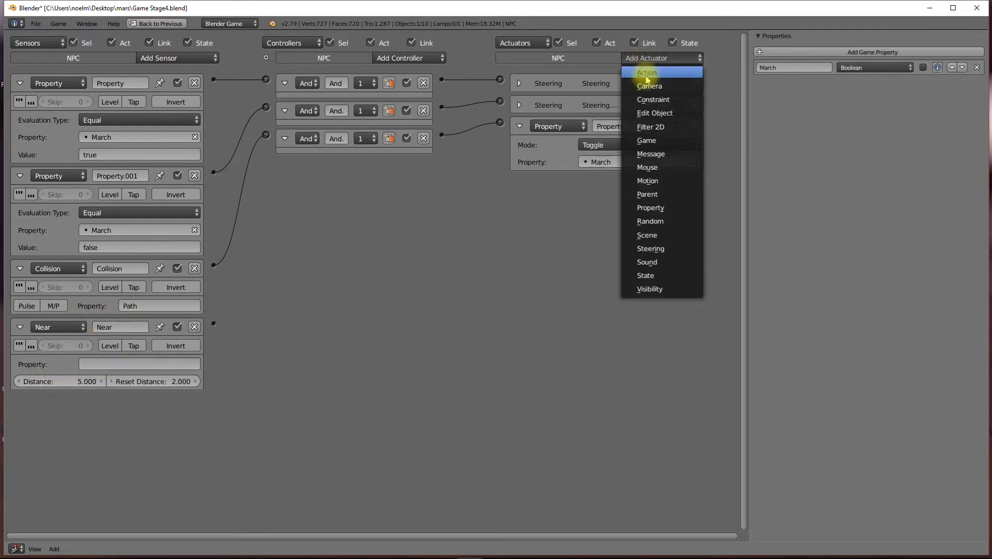
left_click(654, 248)
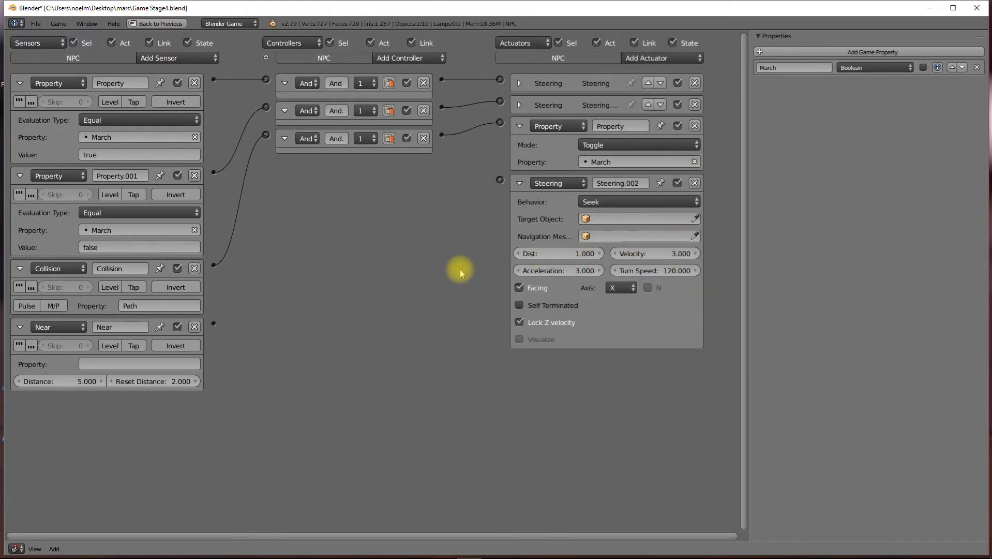
left_click(594, 201)
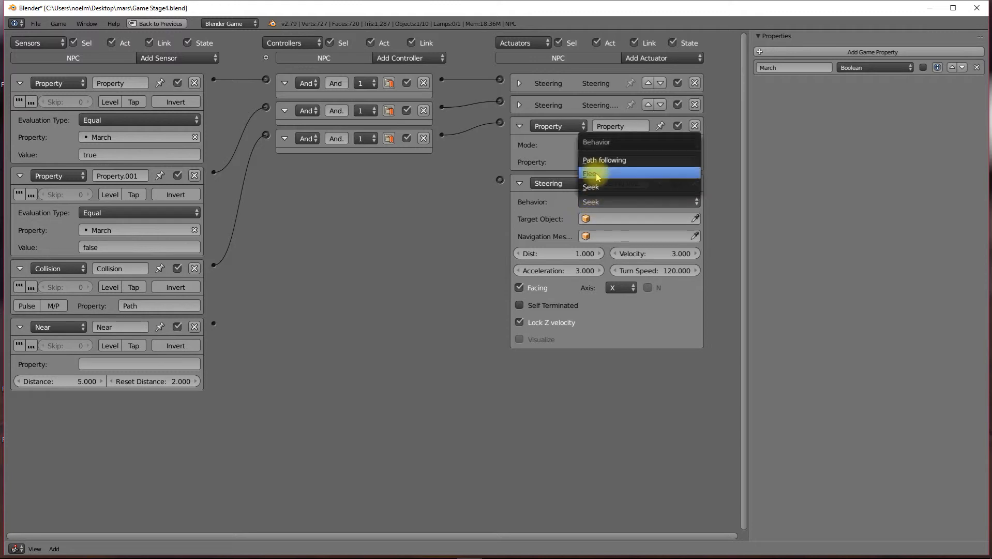
left_click(595, 160)
left_click(588, 218)
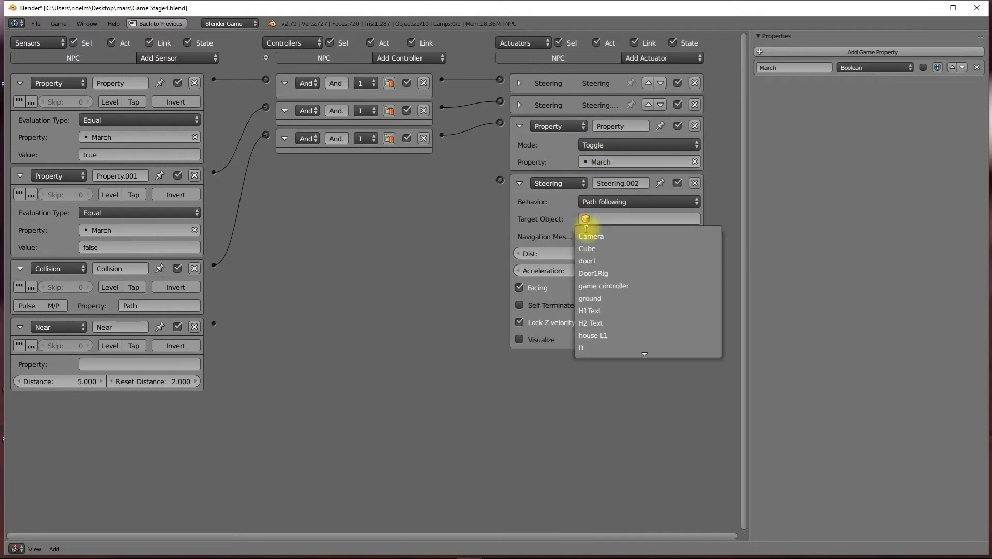
type("p")
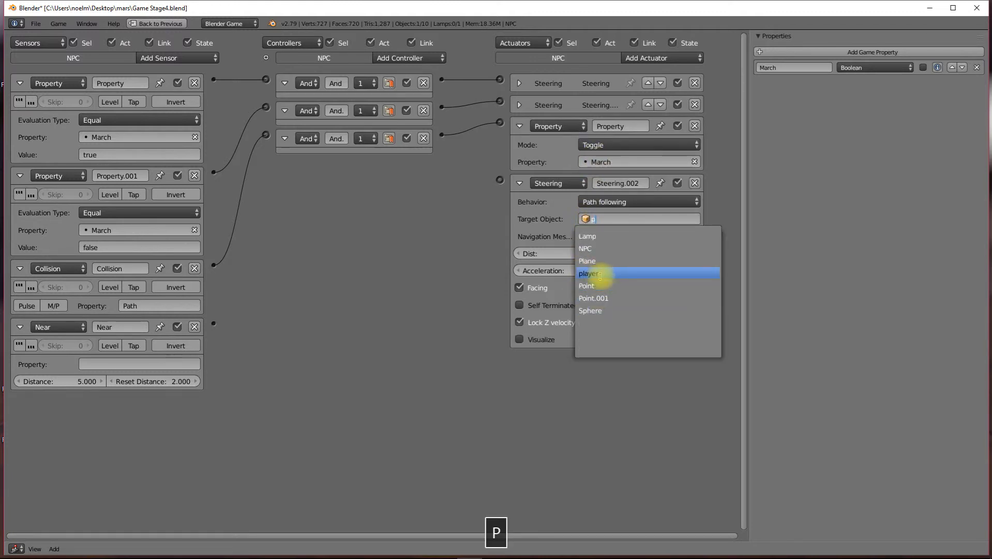
left_click(587, 280)
left_click(587, 237)
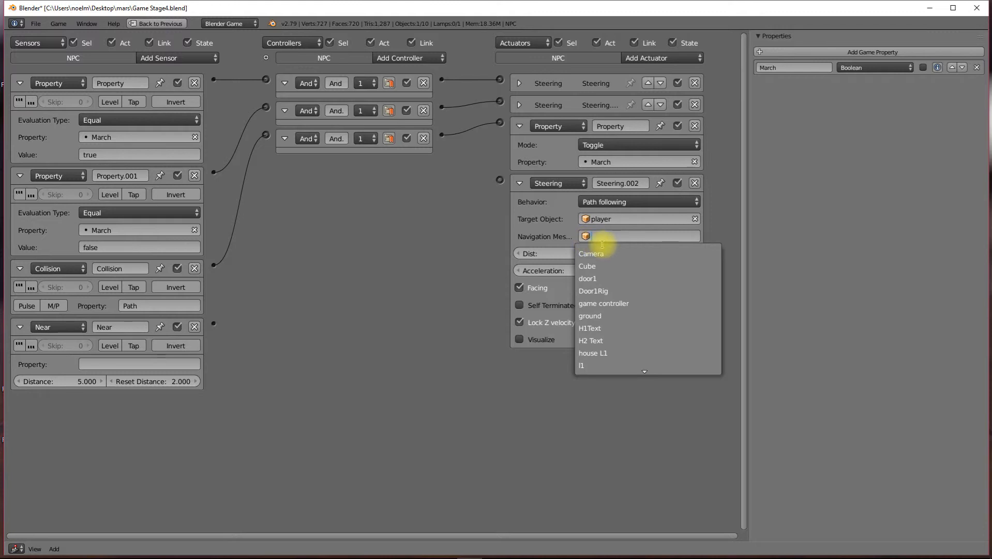
type("n")
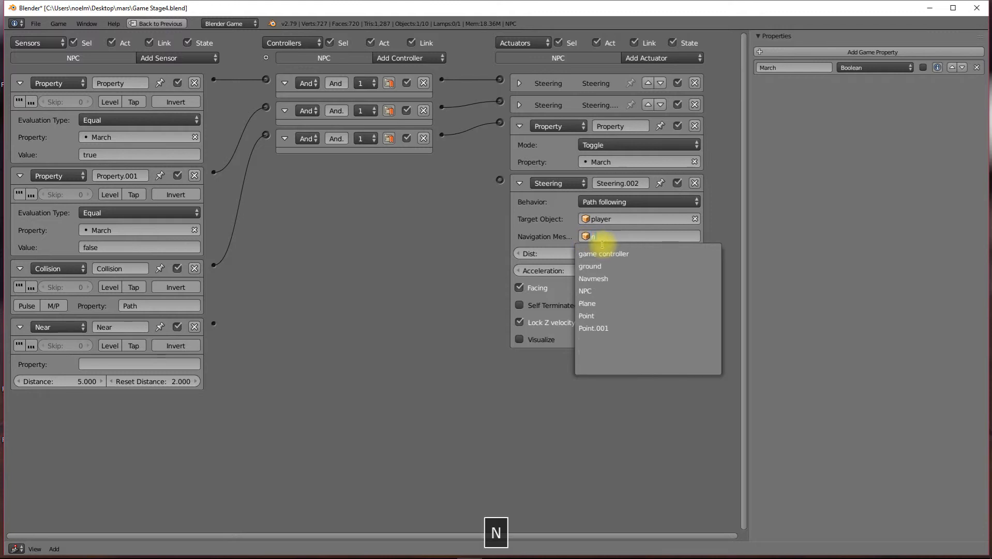
left_click(604, 286)
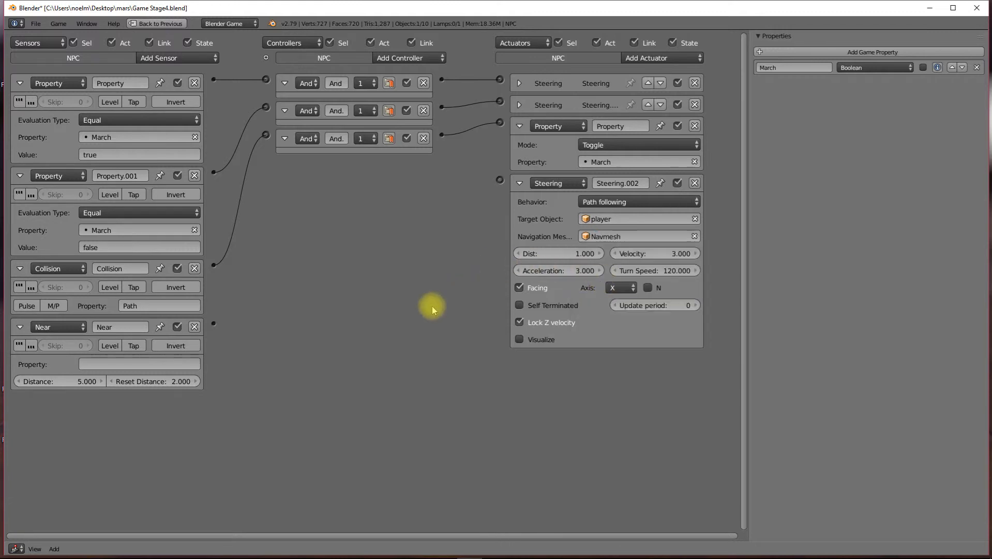
left_click_drag(215, 324, 500, 180)
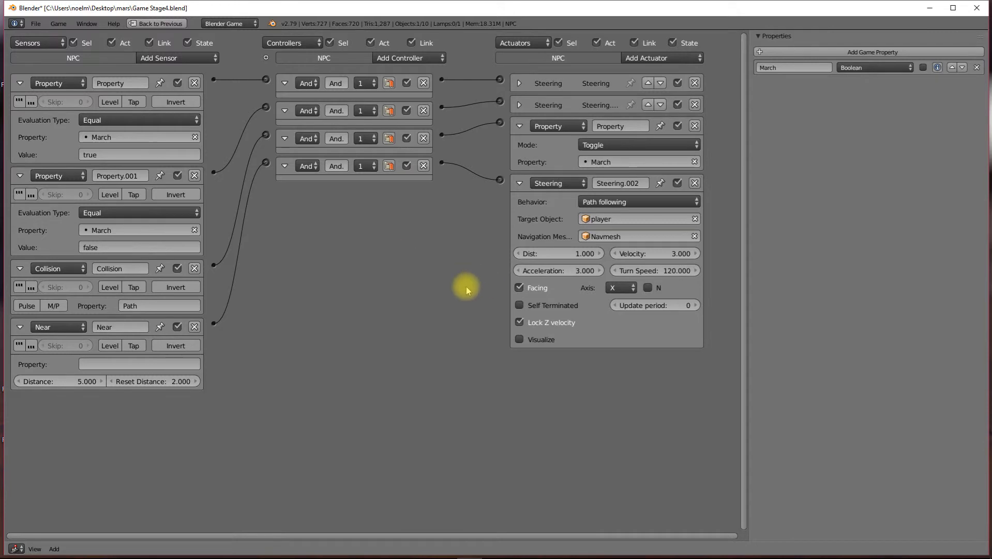
Step: Test-run the game, moving the player through the house near the NPC to check the chase
key("ctrl+Up")
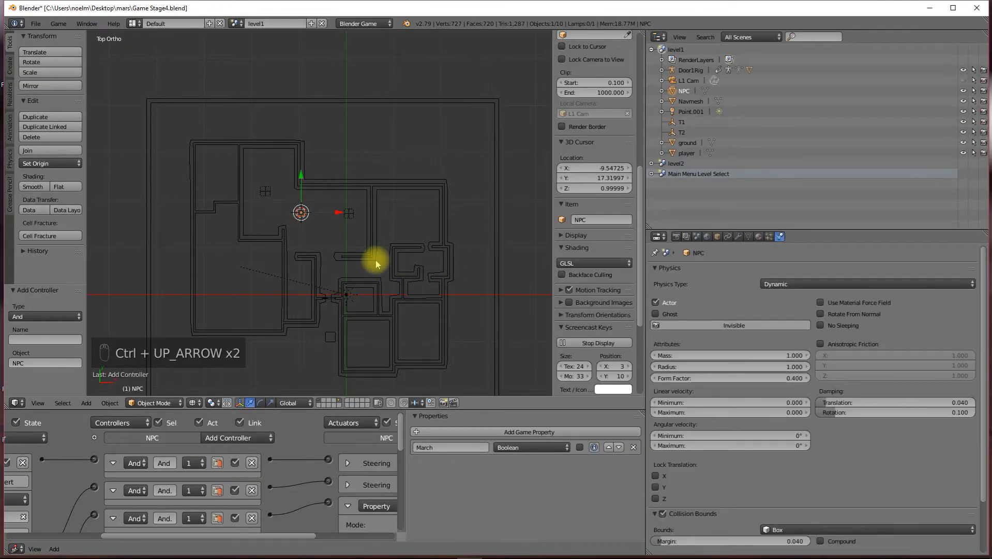
key("p")
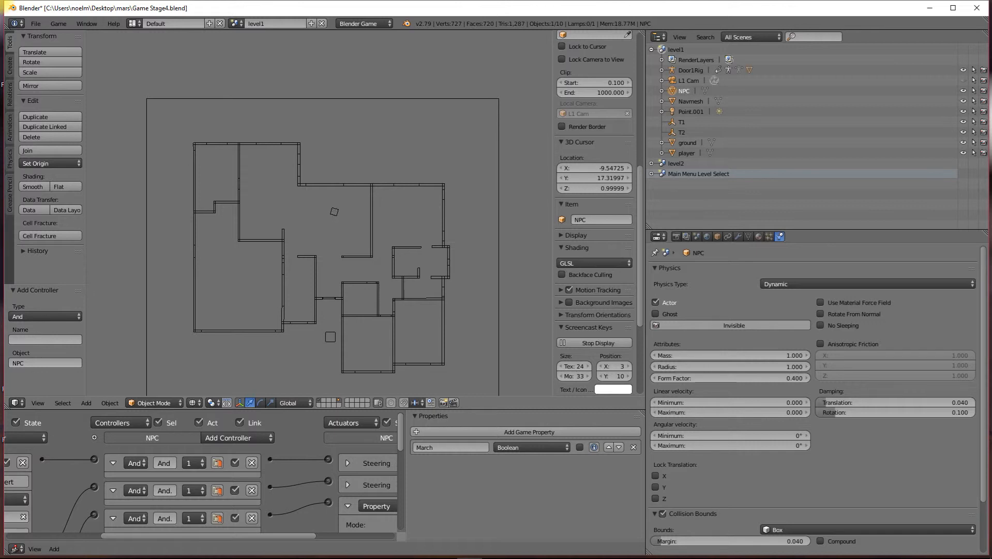
key("w")
key("w")
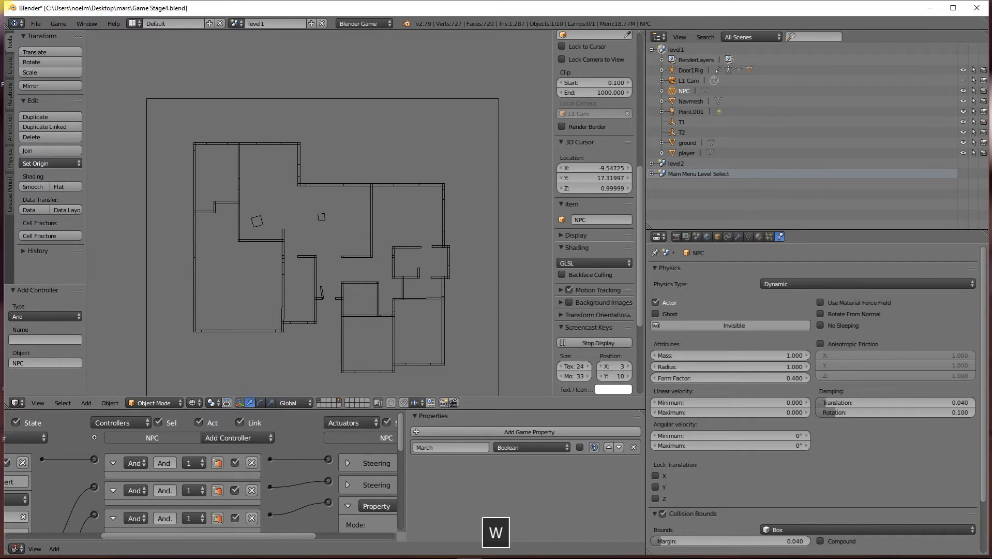
key("w")
key("w")
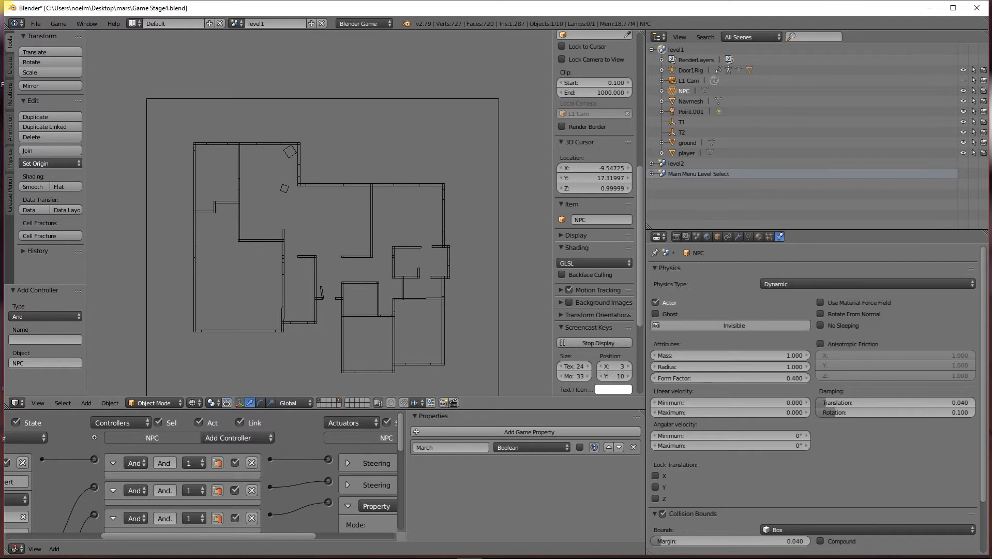
key("Escape")
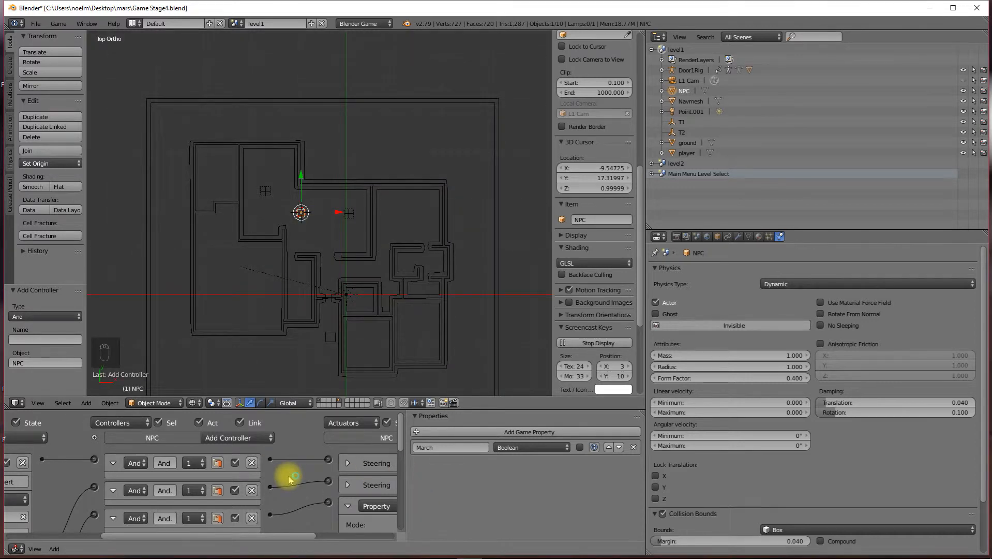
Step: Set the Near sensor's Reset Distance to 4 and the velocity of the player-following Steering actuator to 2
key("ctrl+Up")
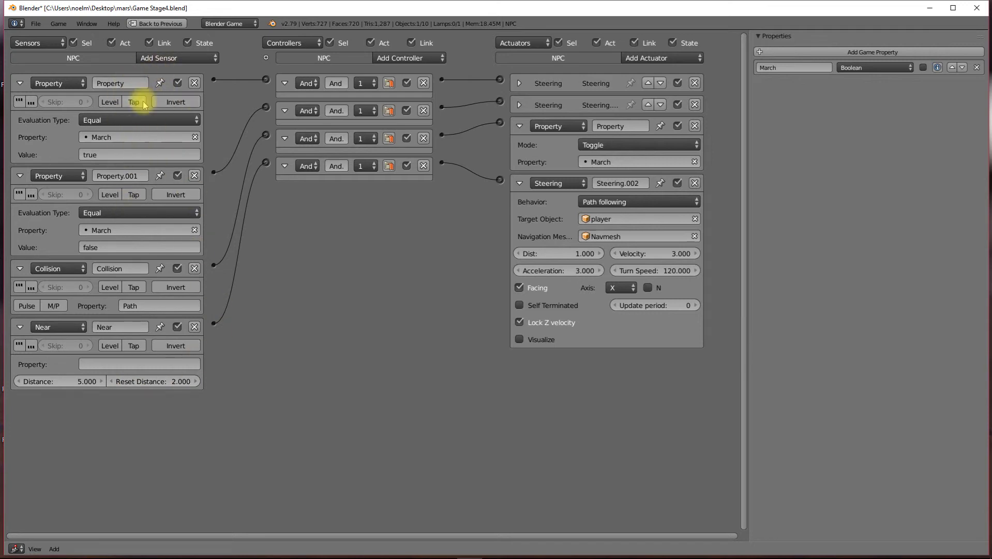
left_click(157, 382)
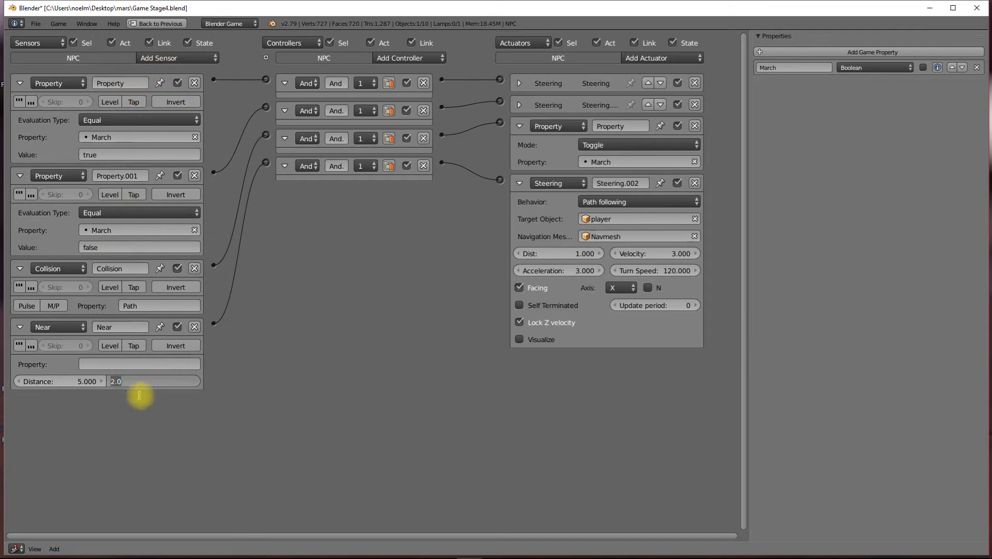
type("4")
key("Return")
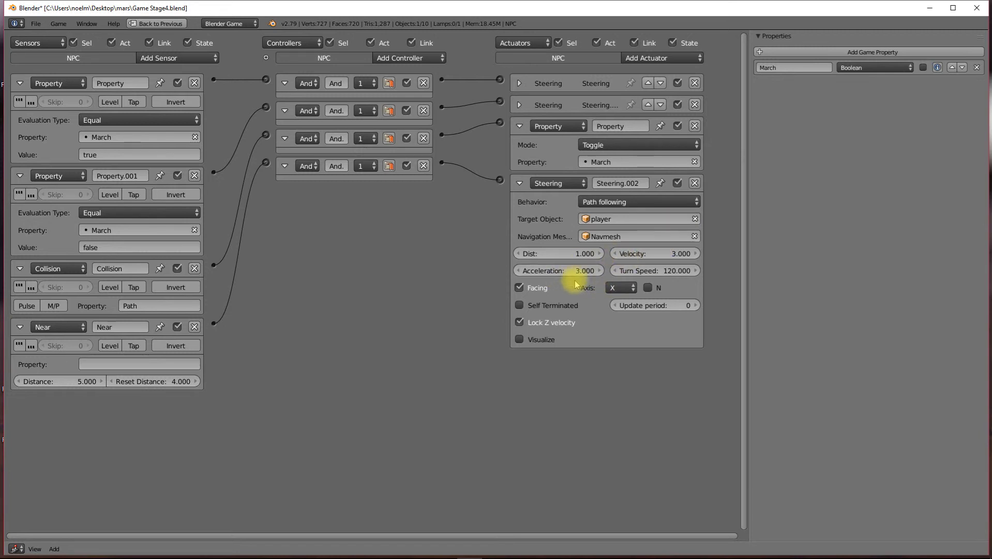
left_click(665, 254)
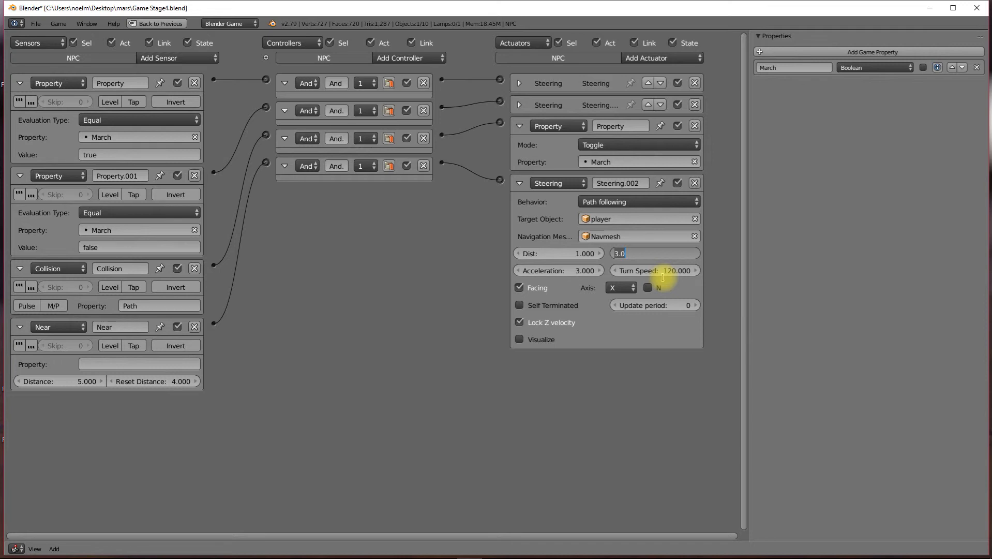
type("2")
key("Return")
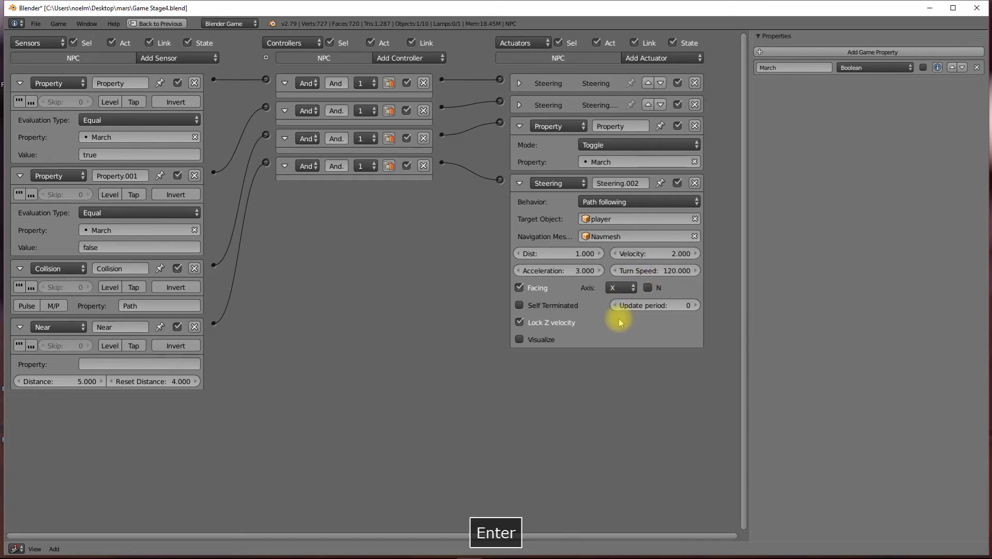
Step: Test-run the game again, leading the NPC through the rooms to check its slower pursuit and return to patrol
key("ctrl+Up")
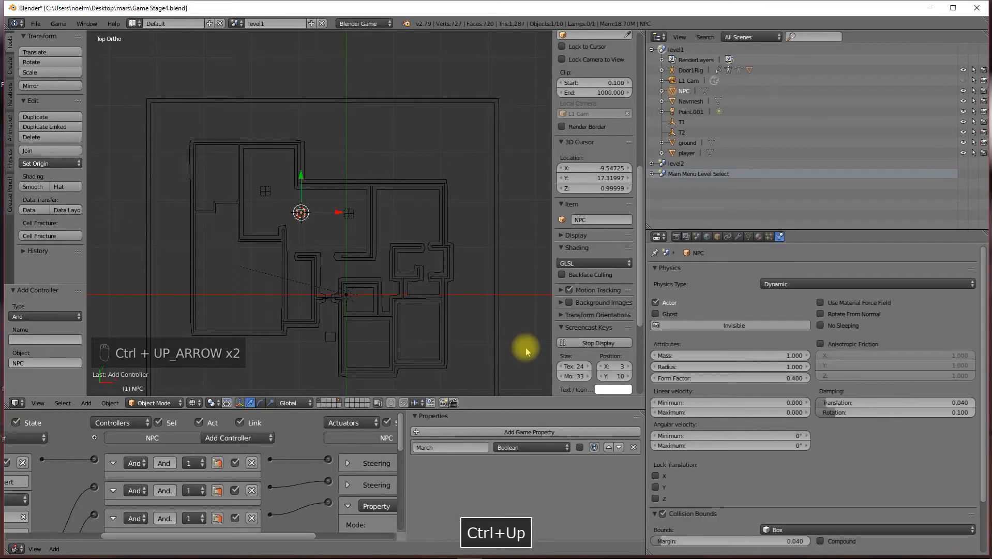
key("p")
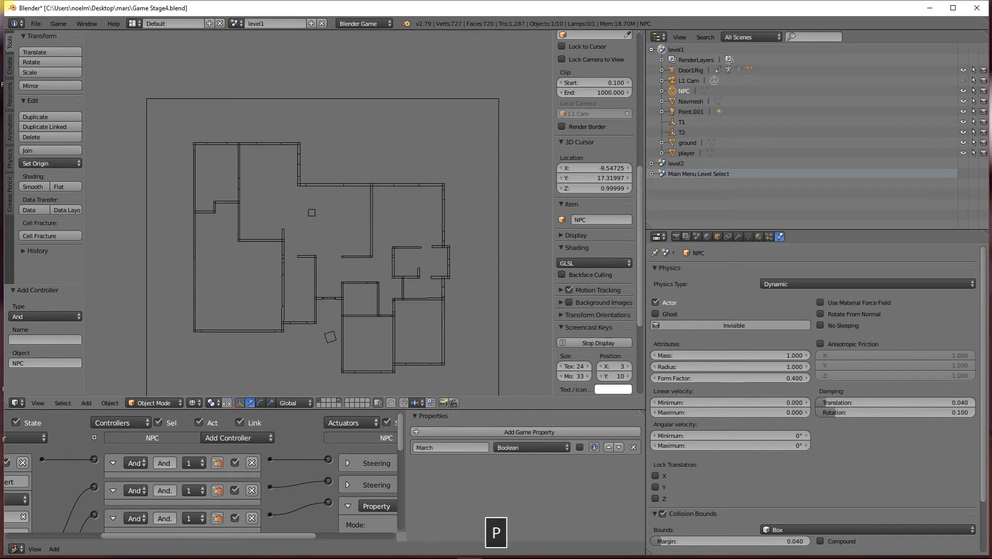
key("w")
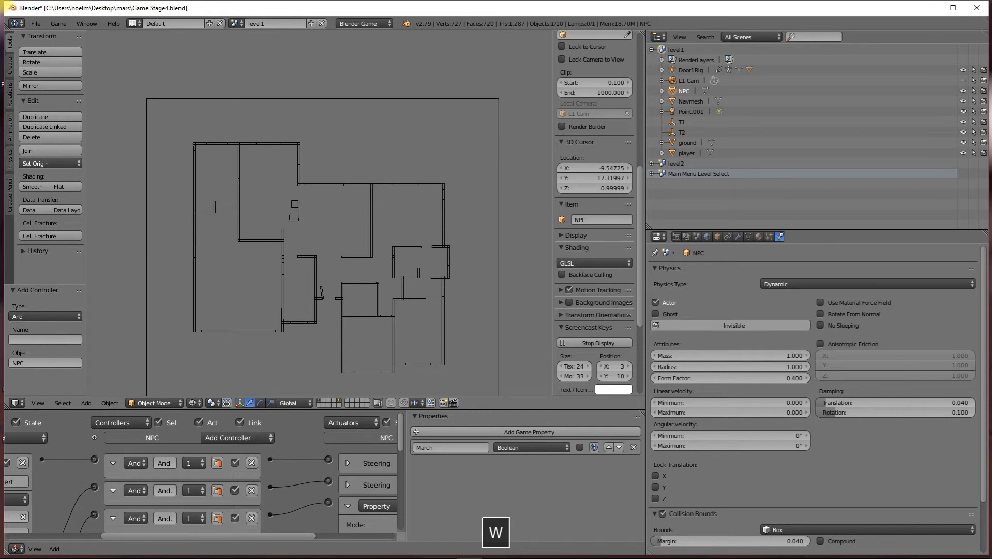
key("w")
key("w")
key("w")
key("w")
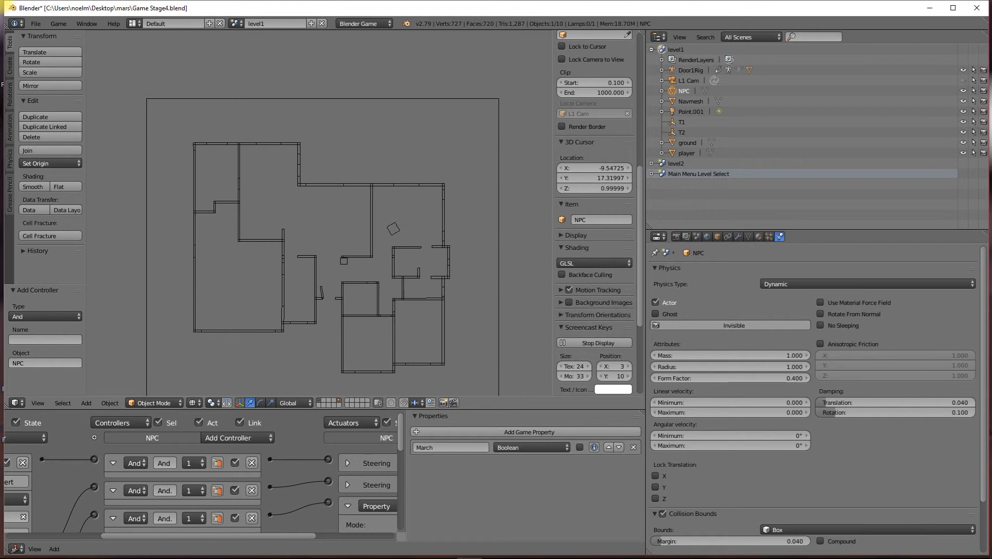
key("w")
key("w")
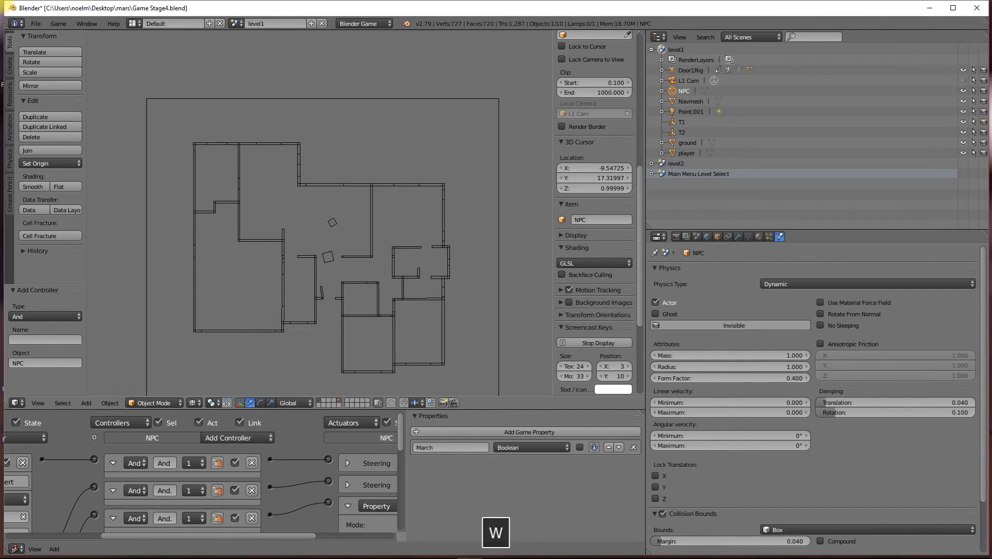
key("Escape")
Step: Select the Navmesh object and display the scene's Navigation Mesh build settings
scroll(312, 253, "up", 4)
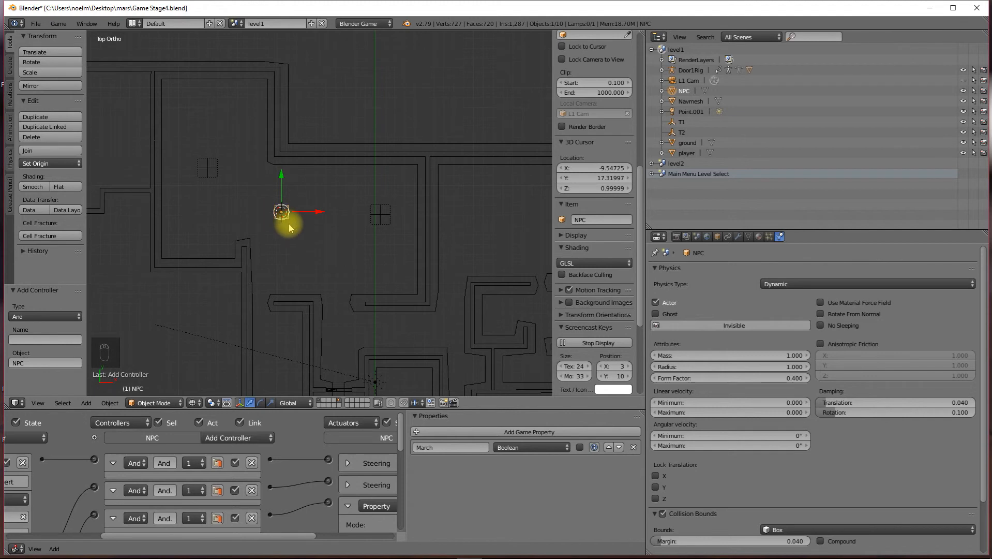
scroll(342, 323, "down", 4)
middle_click_drag(326, 279, 295, 251)
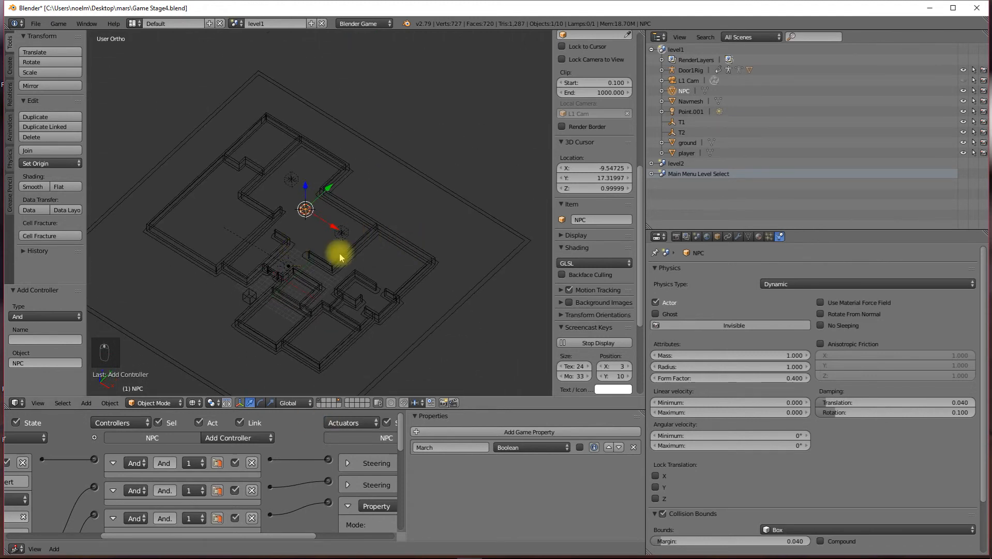
right_click(503, 232)
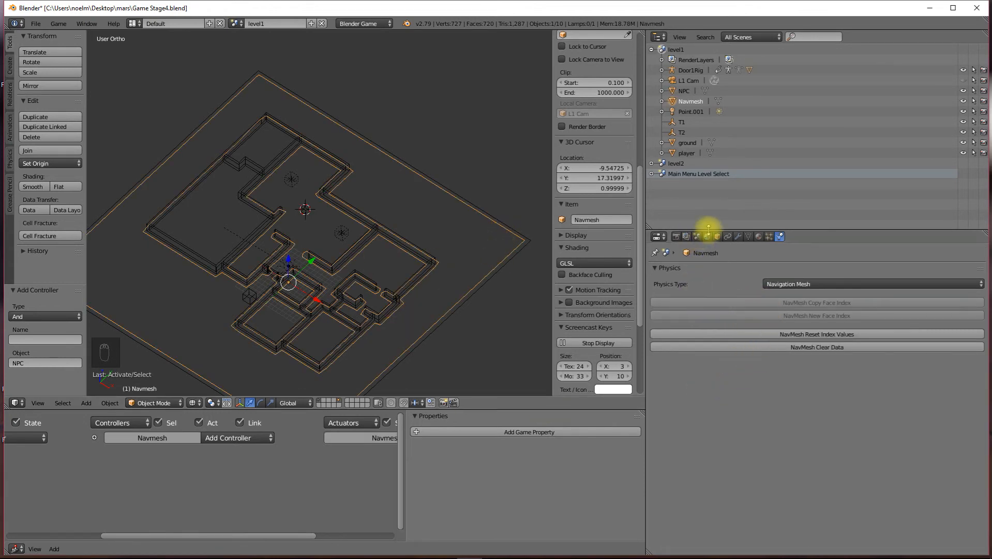
left_click(687, 237)
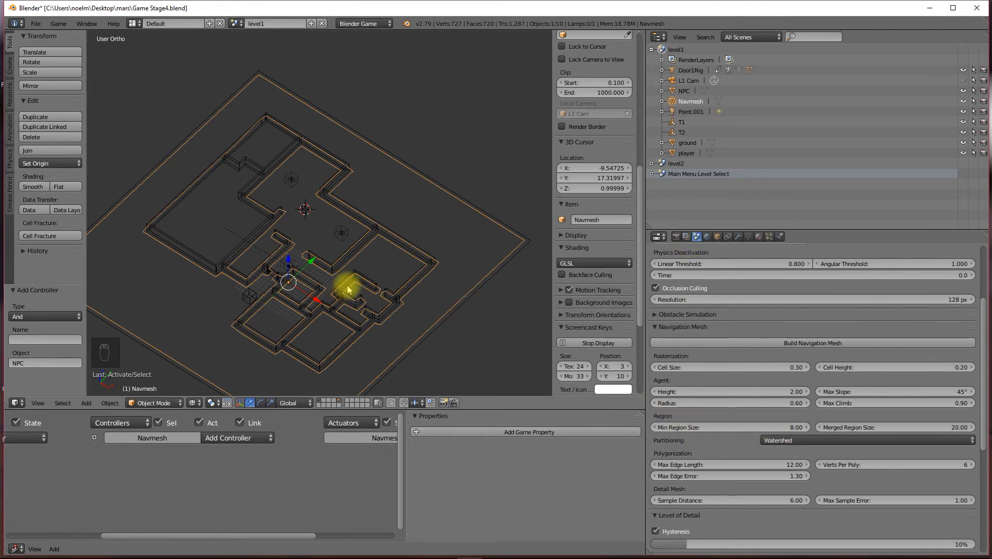
Step: Switch the viewport to solid shading and examine how the Navmesh polygons cover the rooms, doorways and ground around the house
key("z")
scroll(360, 291, "up", 3)
middle_click_drag(304, 287, 407, 264)
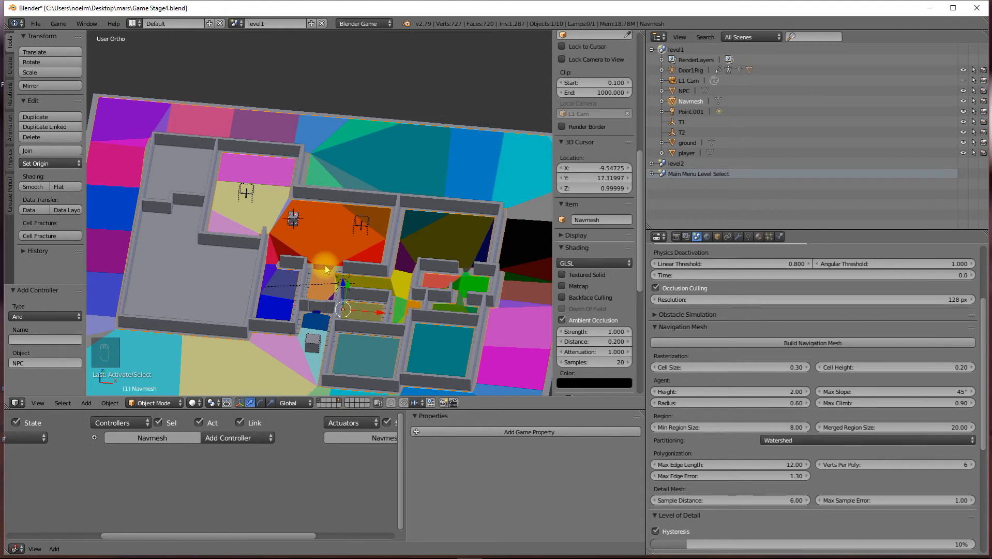
middle_click_drag(433, 276, 463, 275)
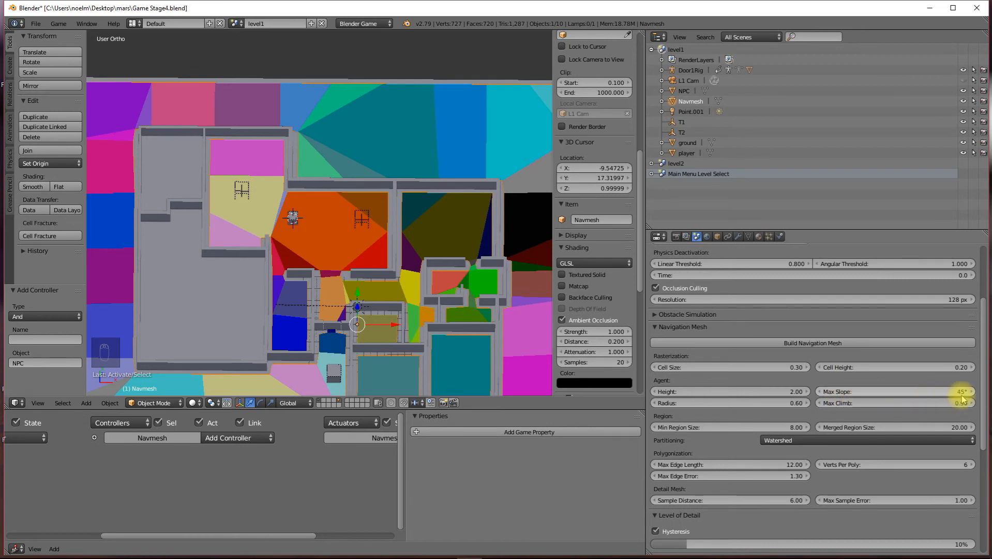
scroll(331, 241, "down", 3)
middle_click_drag(331, 241, 215, 250)
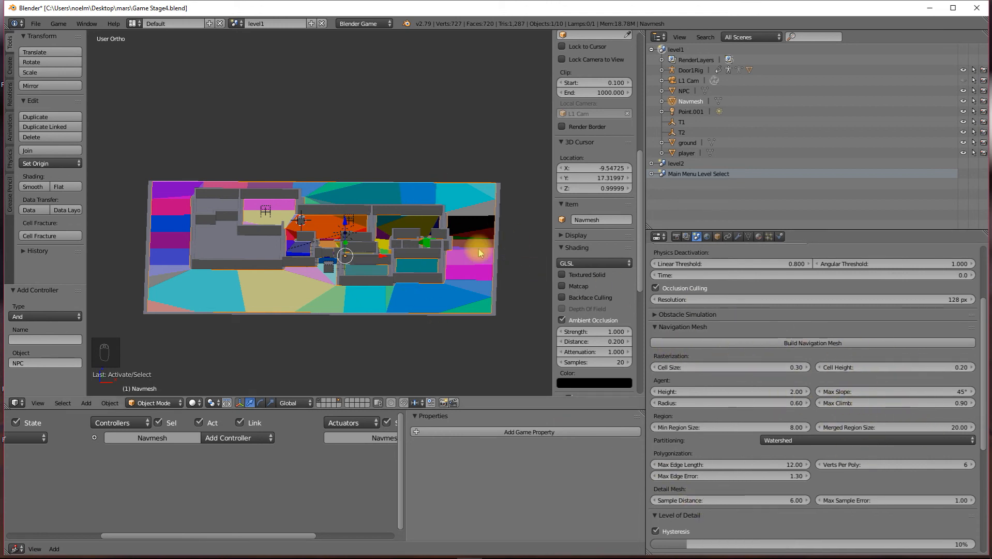
middle_click_drag(425, 249, 334, 274)
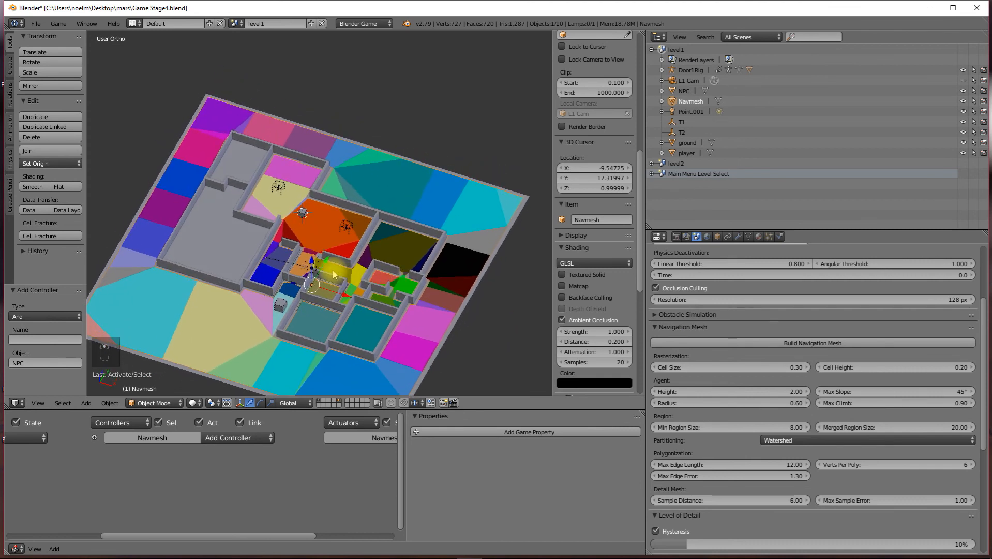
scroll(334, 275, "up", 4)
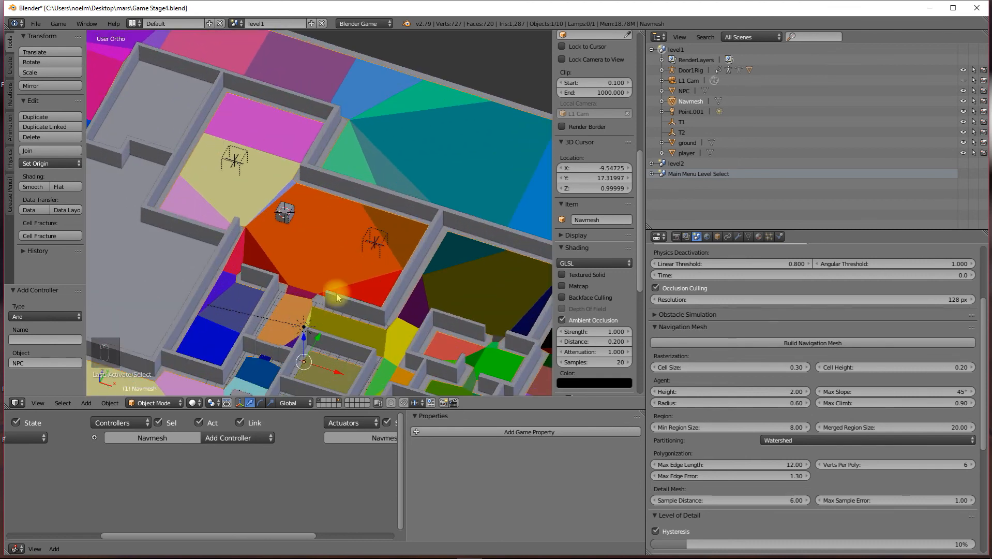
scroll(332, 226, "down", 1)
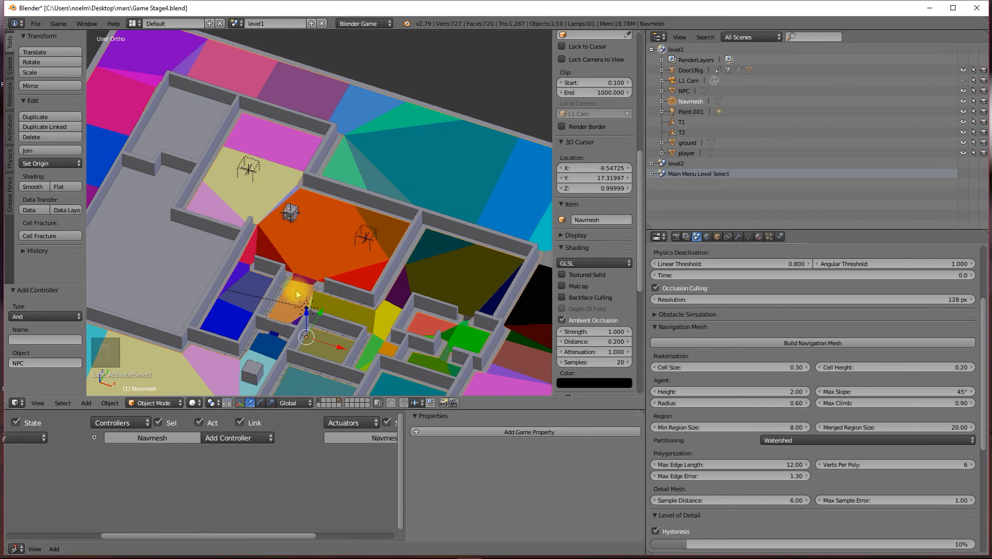
middle_click_drag(276, 259, 288, 224)
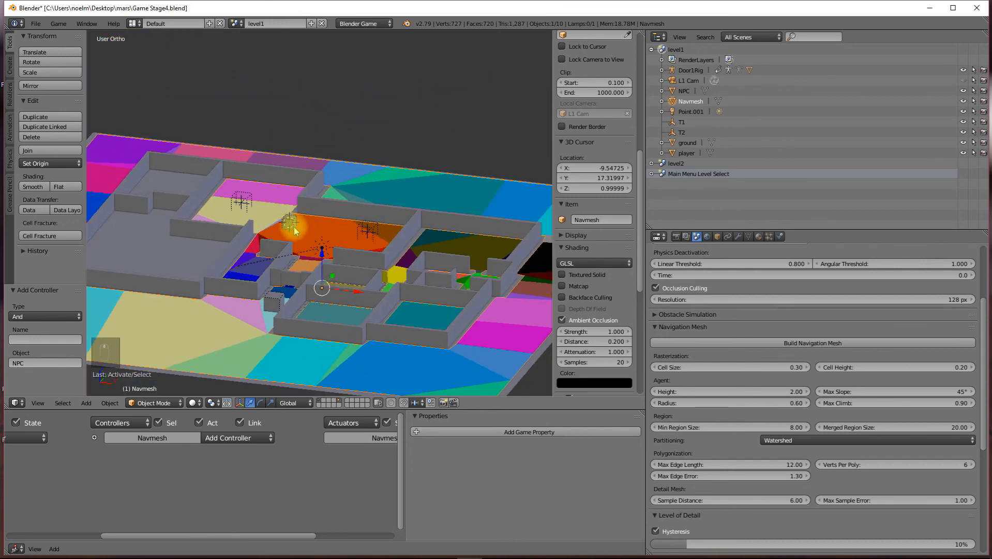